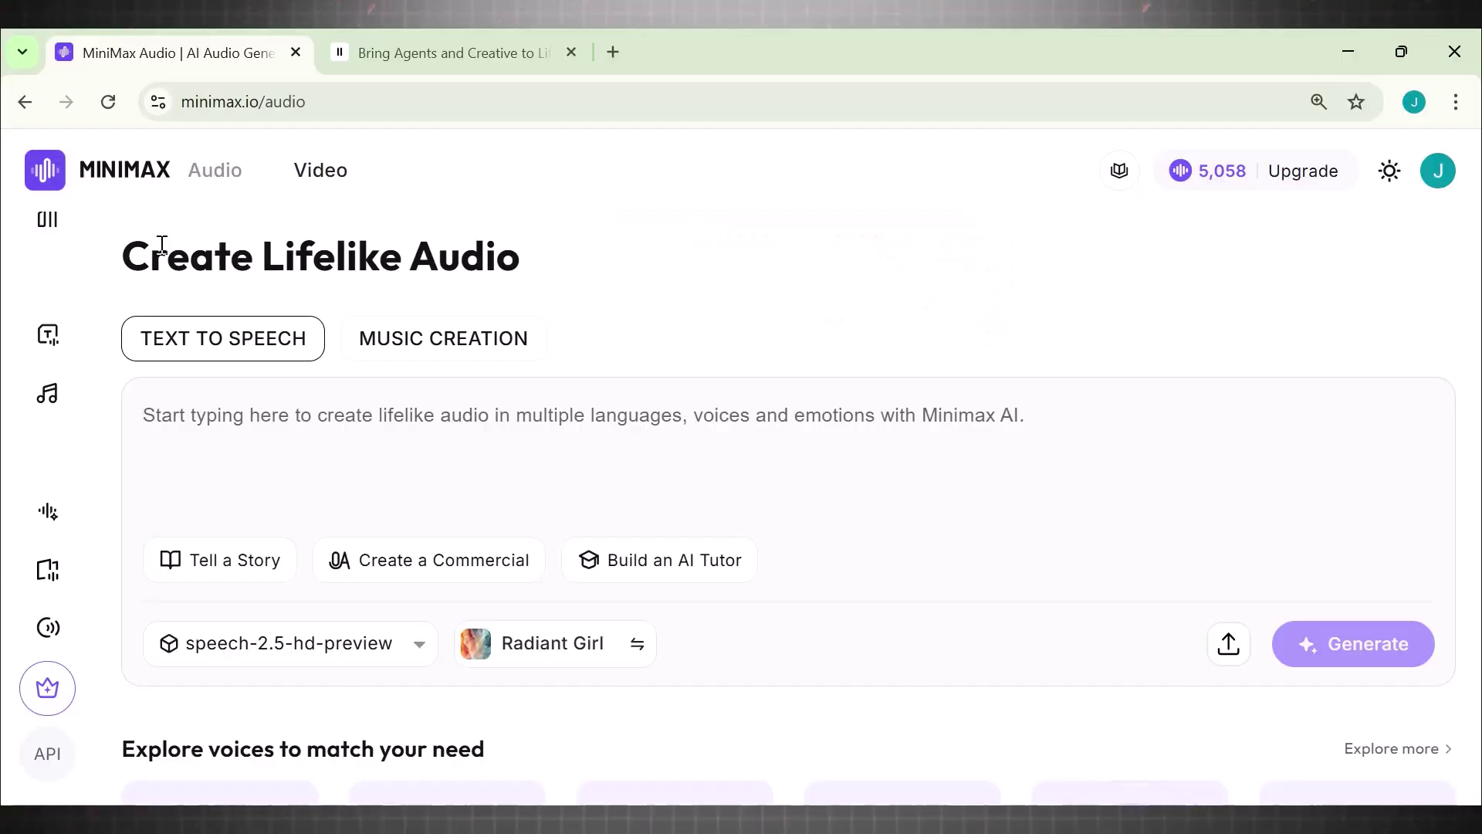
- Bring up the ElevenLabs homepage and point out its realistic voice AI text-to-speech heading
scroll(550, 272, down, 4)
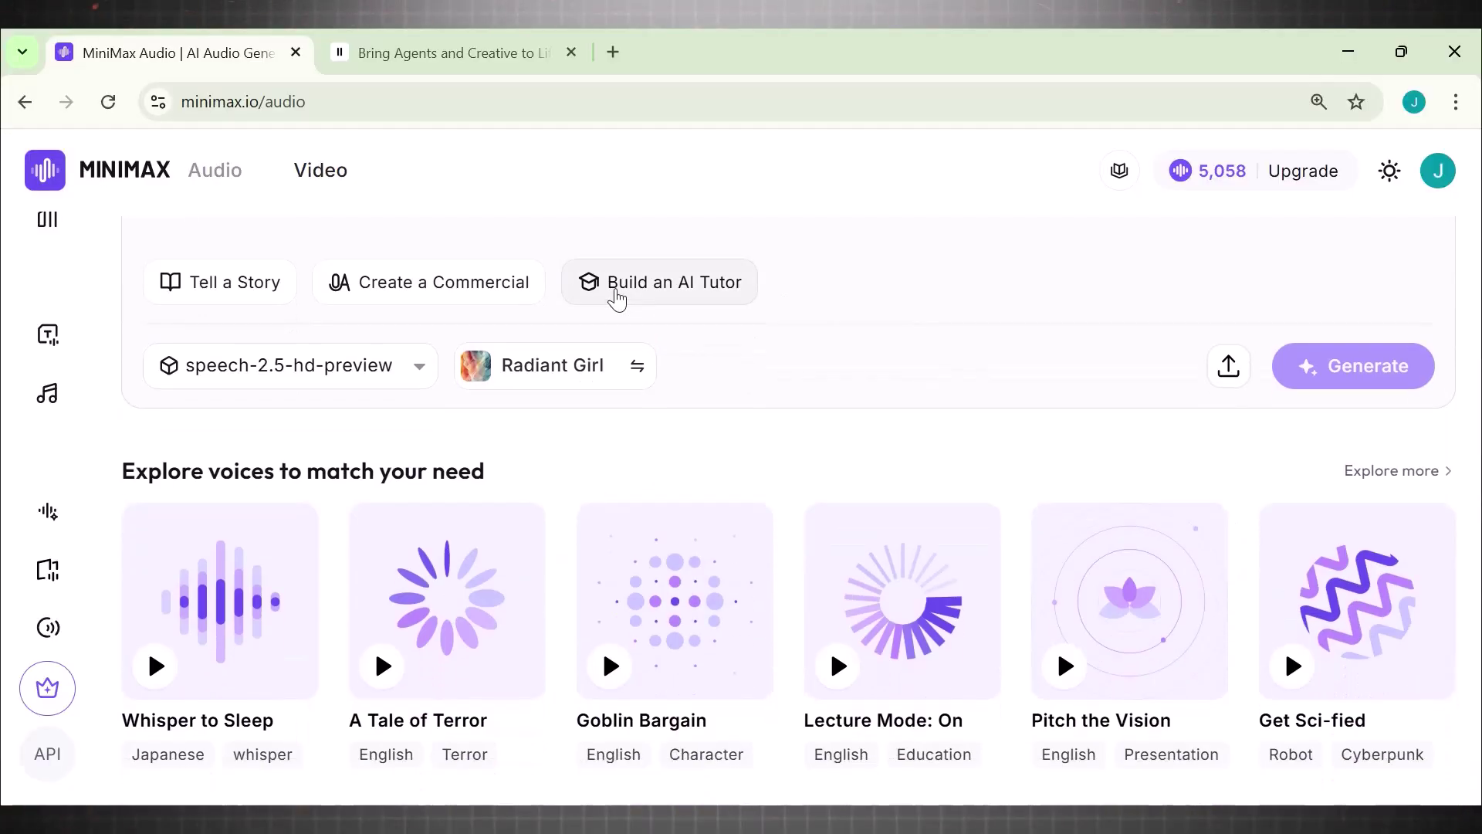
scroll(649, 377, down, 6)
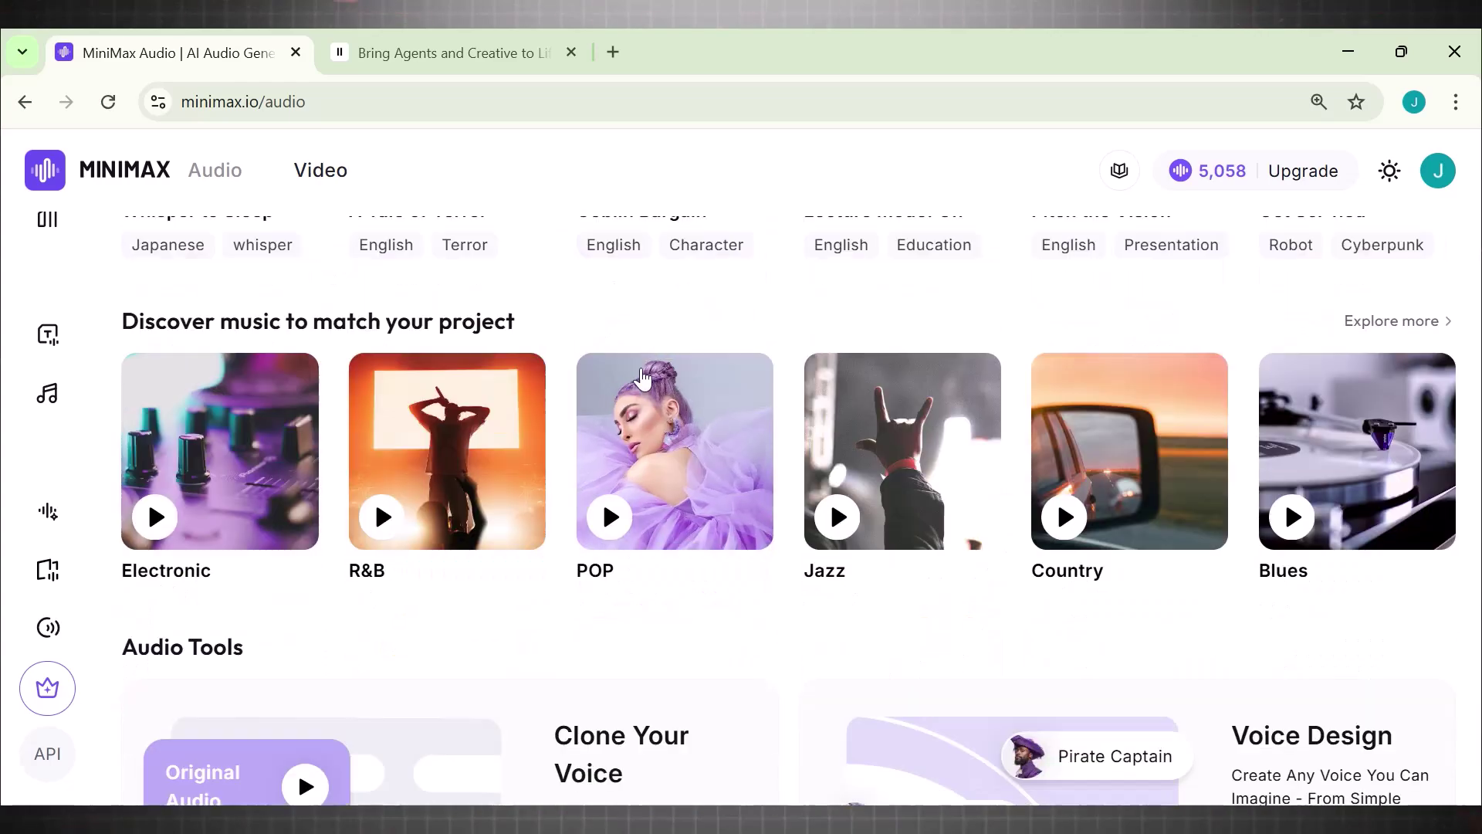
scroll(642, 378, down, 2)
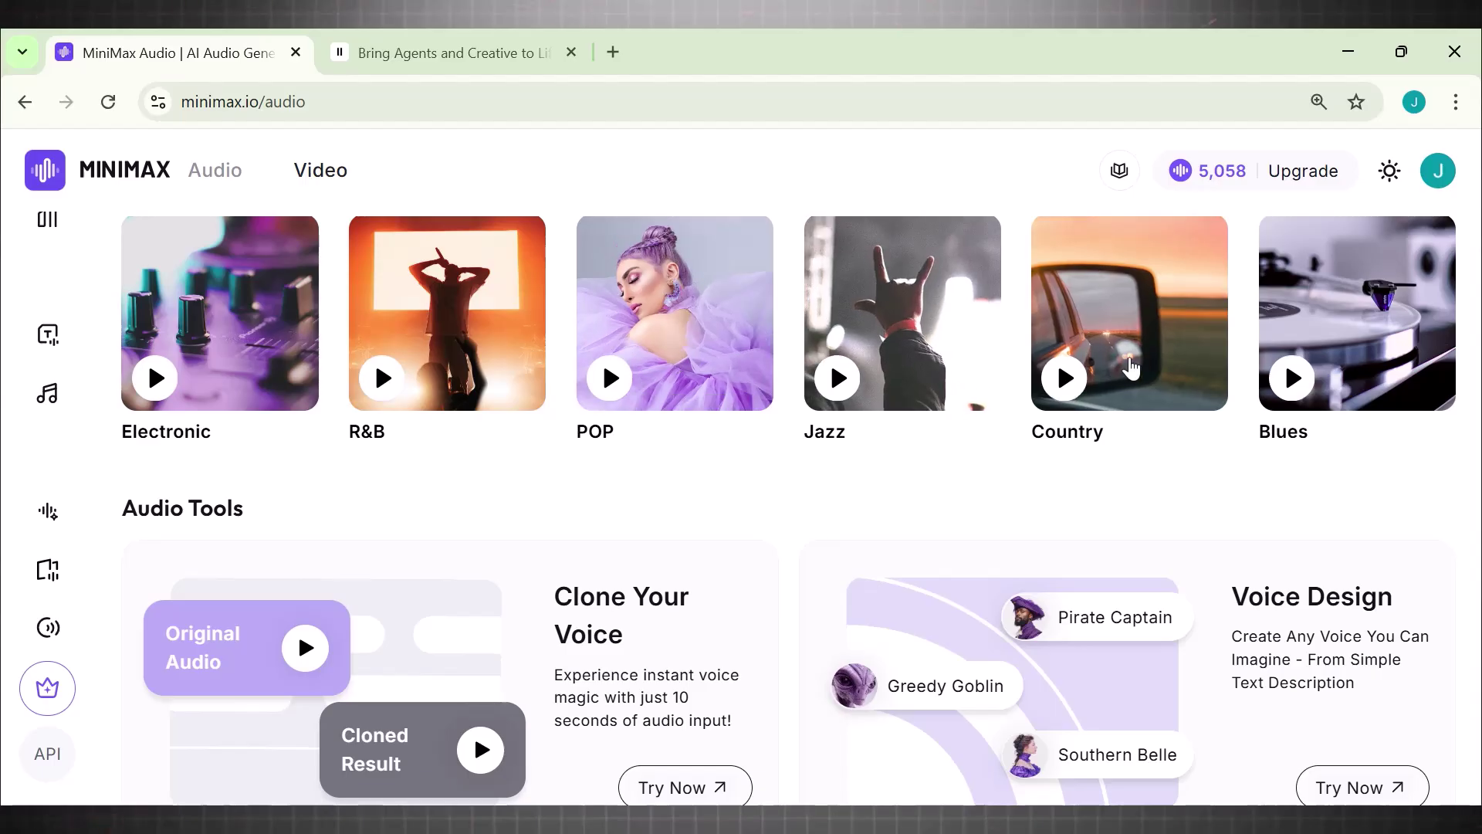
scroll(1164, 424, down, 1)
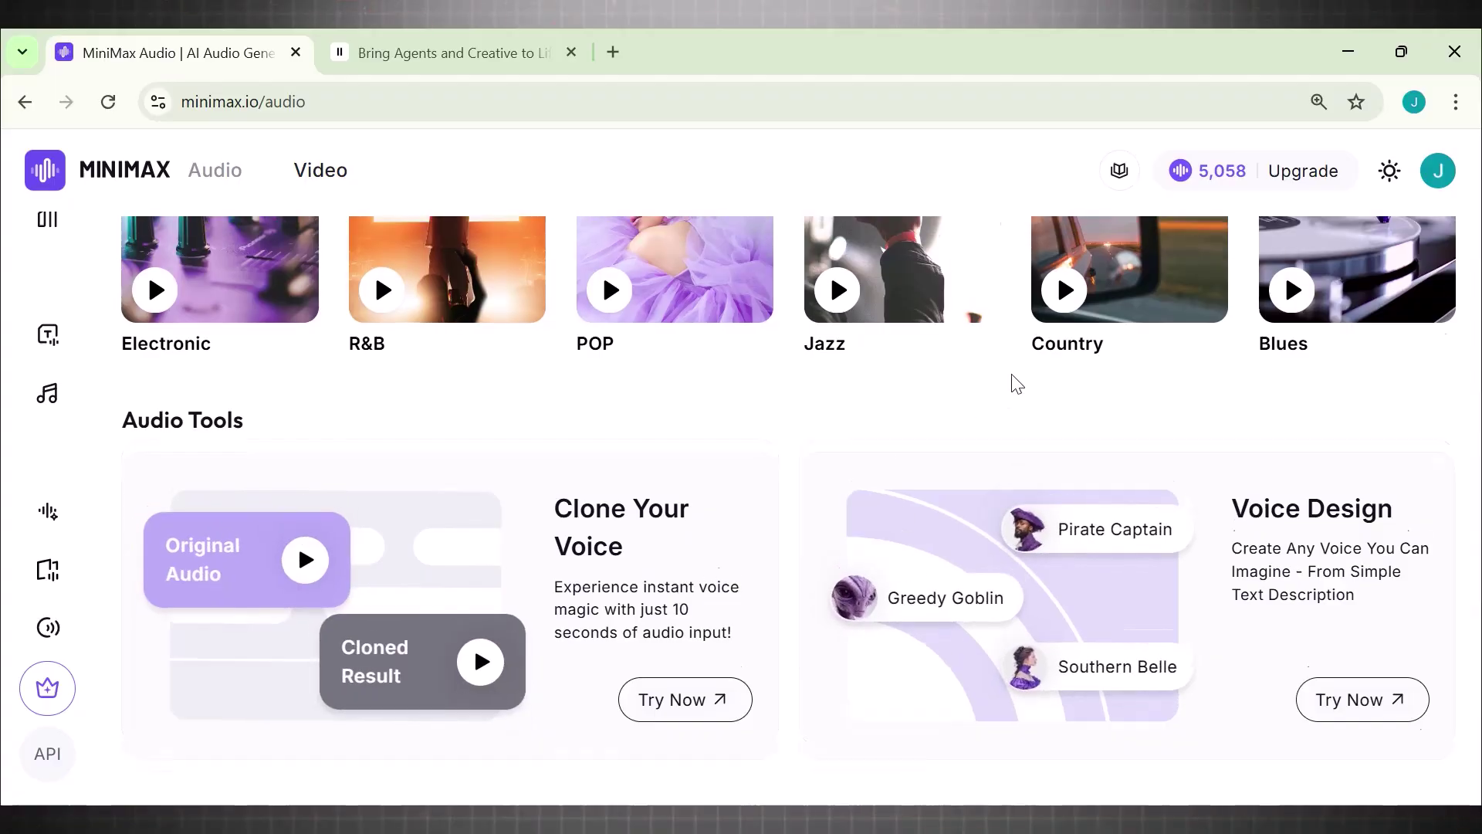
scroll(1012, 384, up, 5)
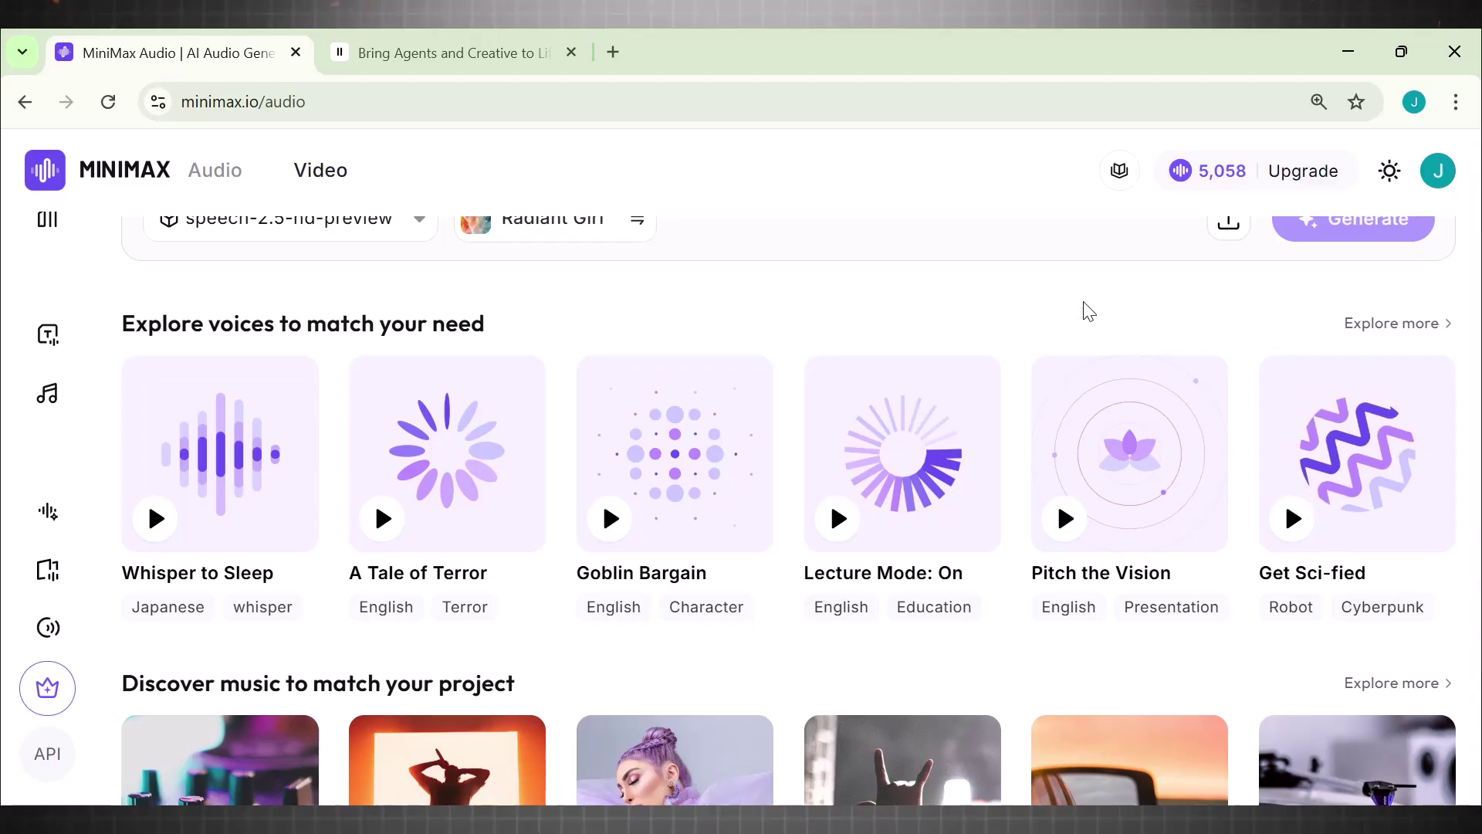
scroll(1084, 308, up, 4)
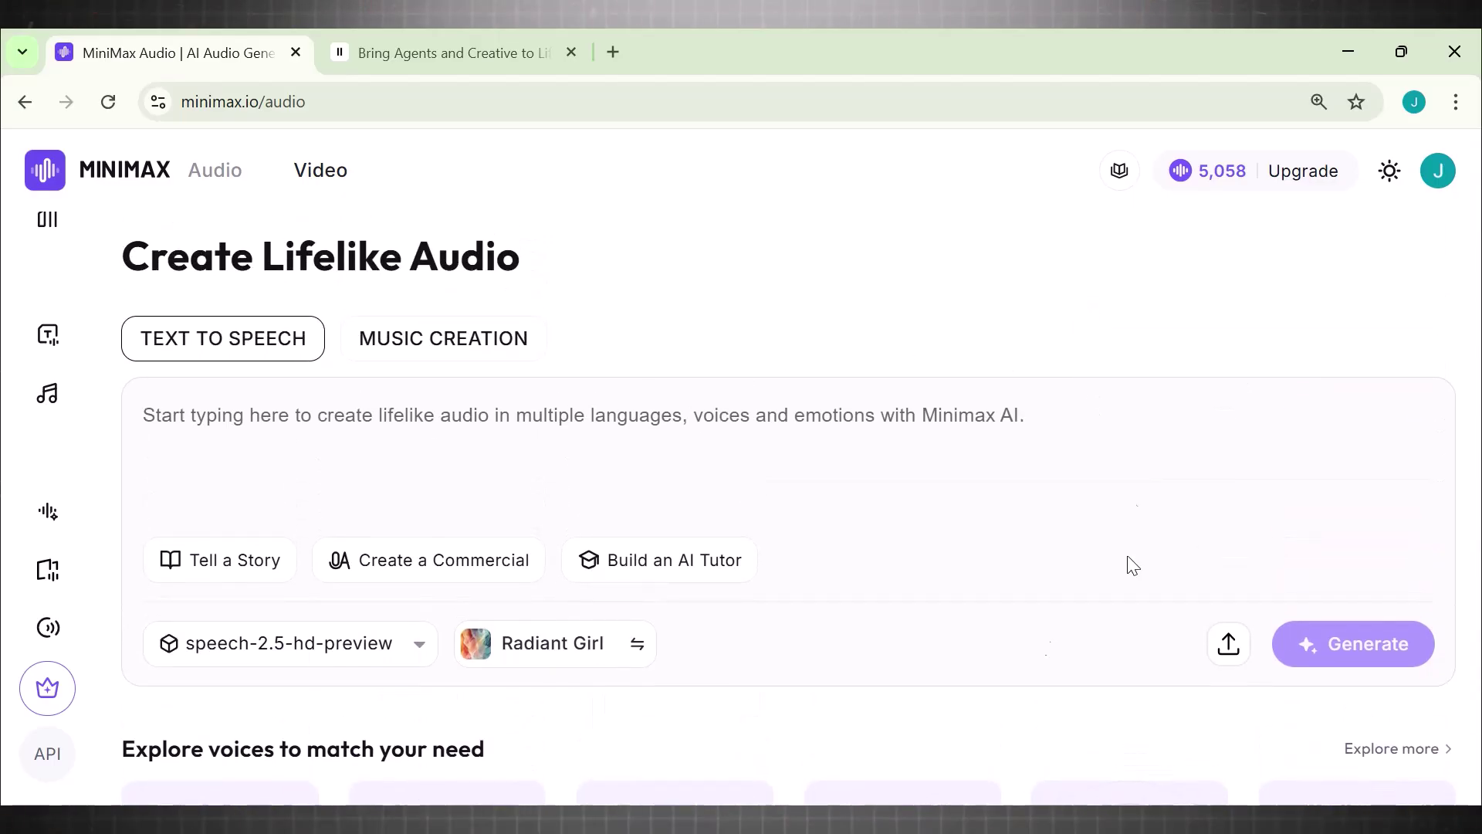
click(334, 40)
drag(1119, 332, 298, 344)
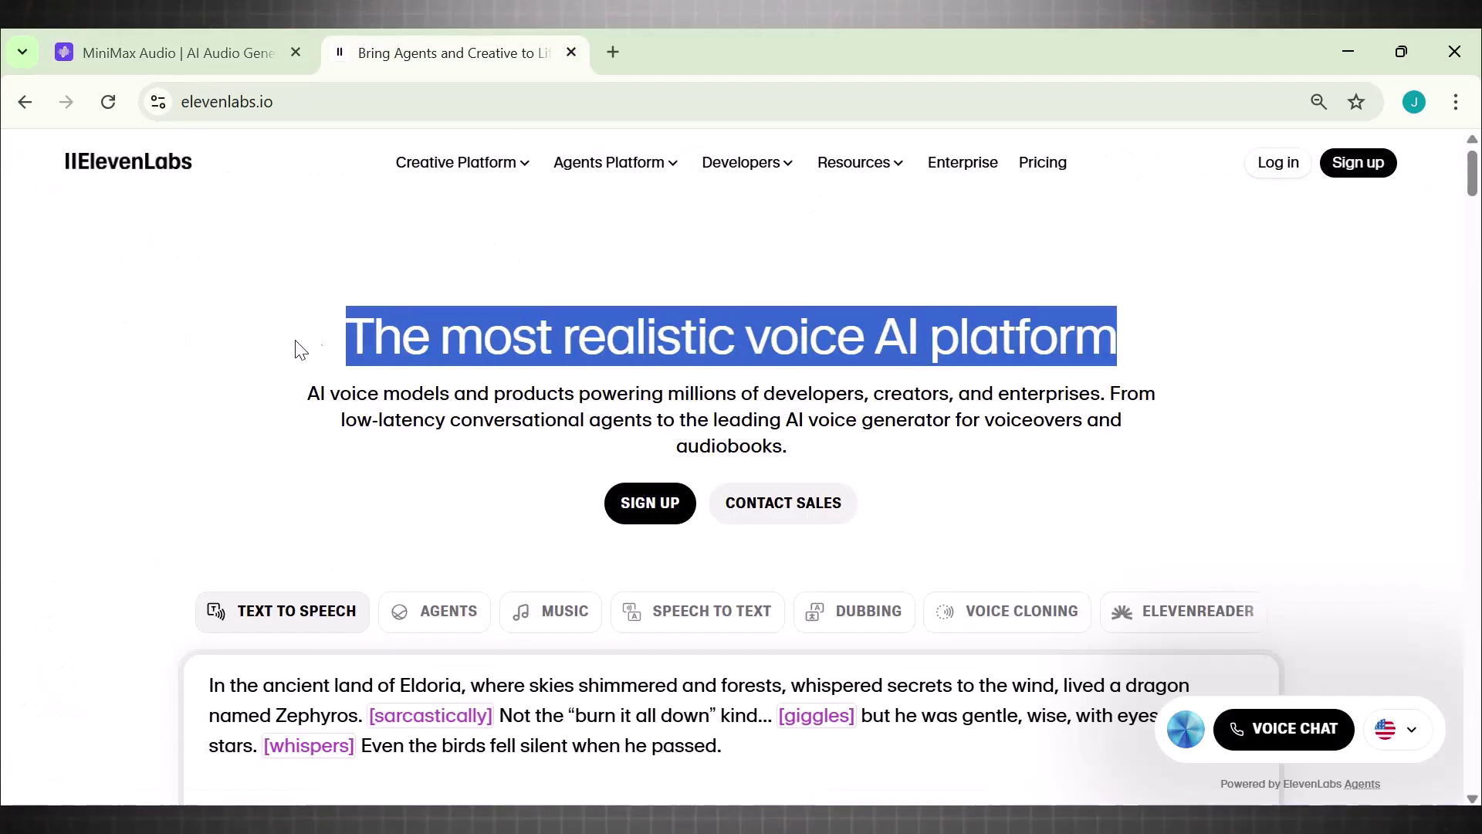
click(309, 347)
- Scroll through the ElevenLabs landing page sections, then return to the MiniMax Audio page
scroll(1270, 333, down, 4)
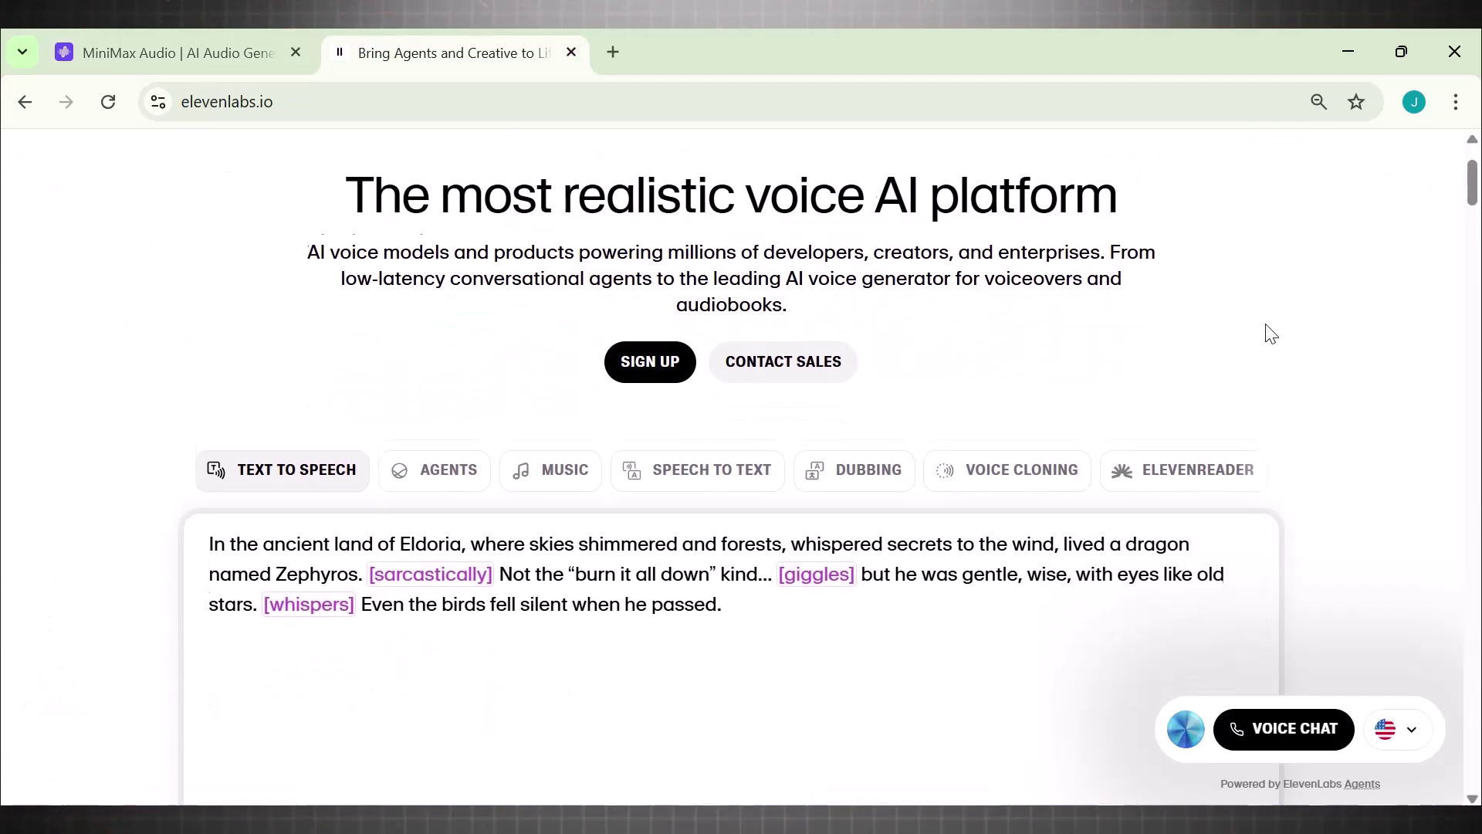
scroll(1268, 334, down, 2)
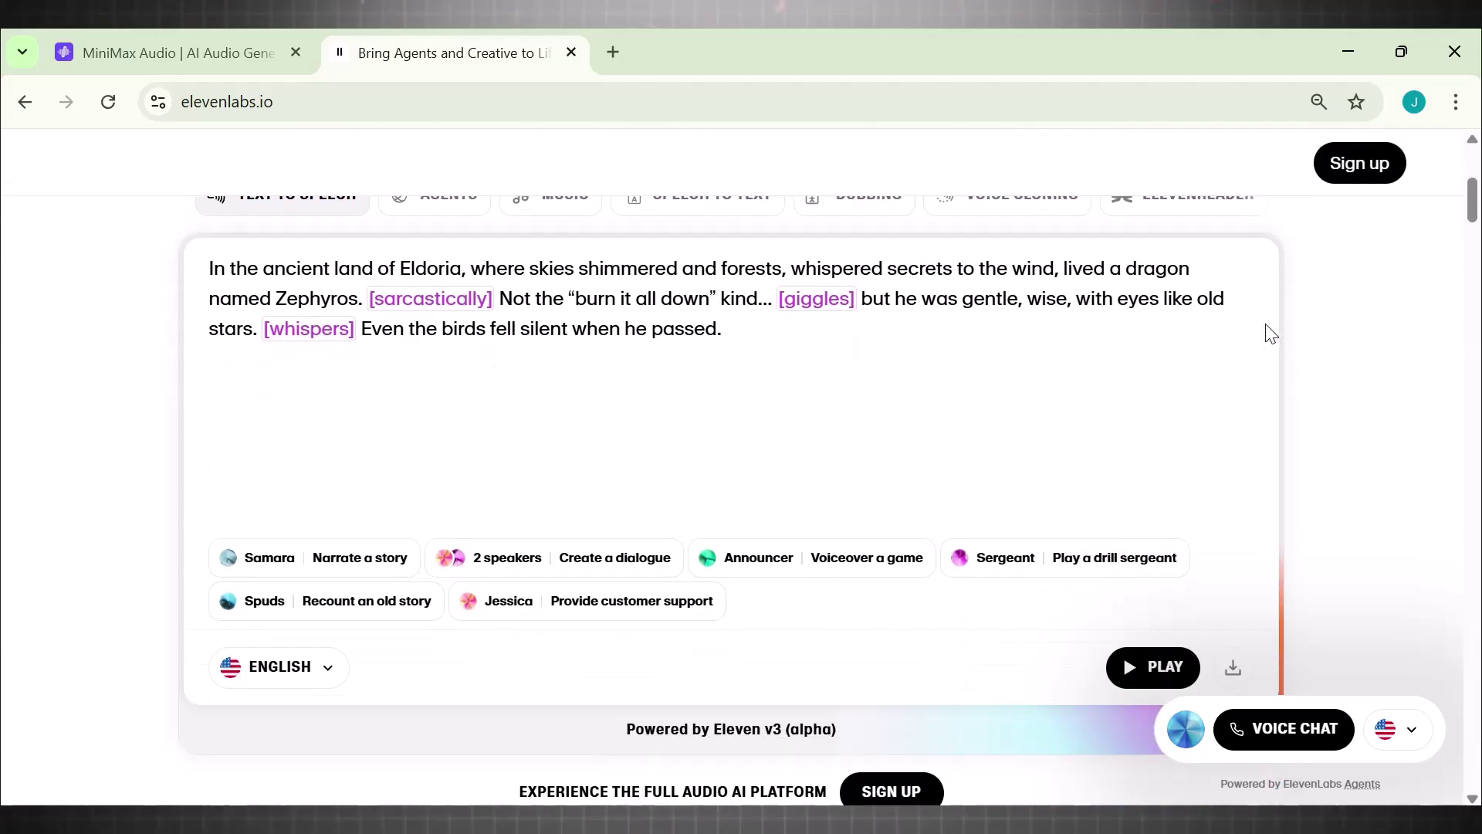
scroll(1270, 334, down, 1)
scroll(1267, 332, down, 1)
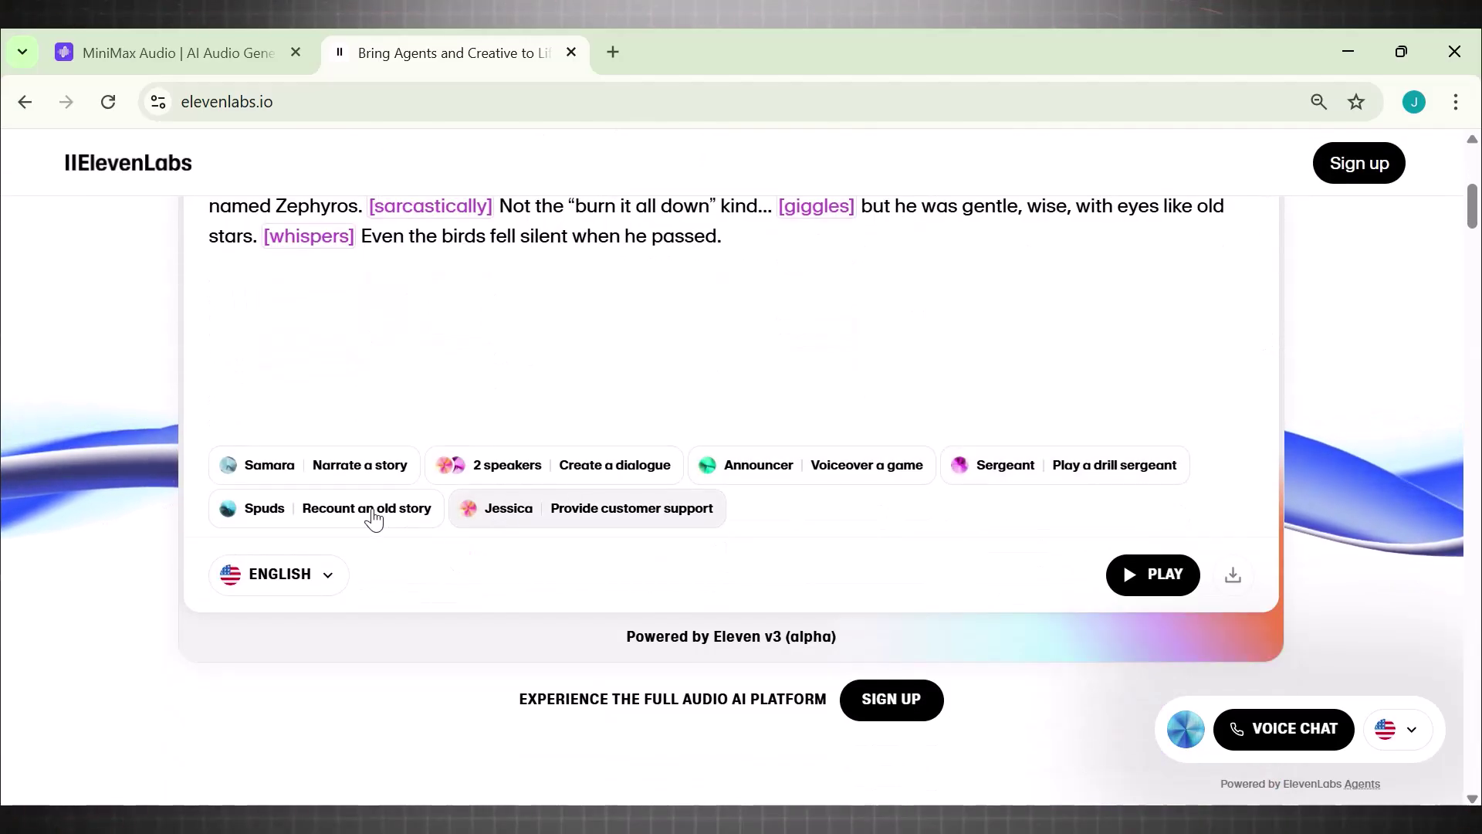
scroll(819, 474, down, 7)
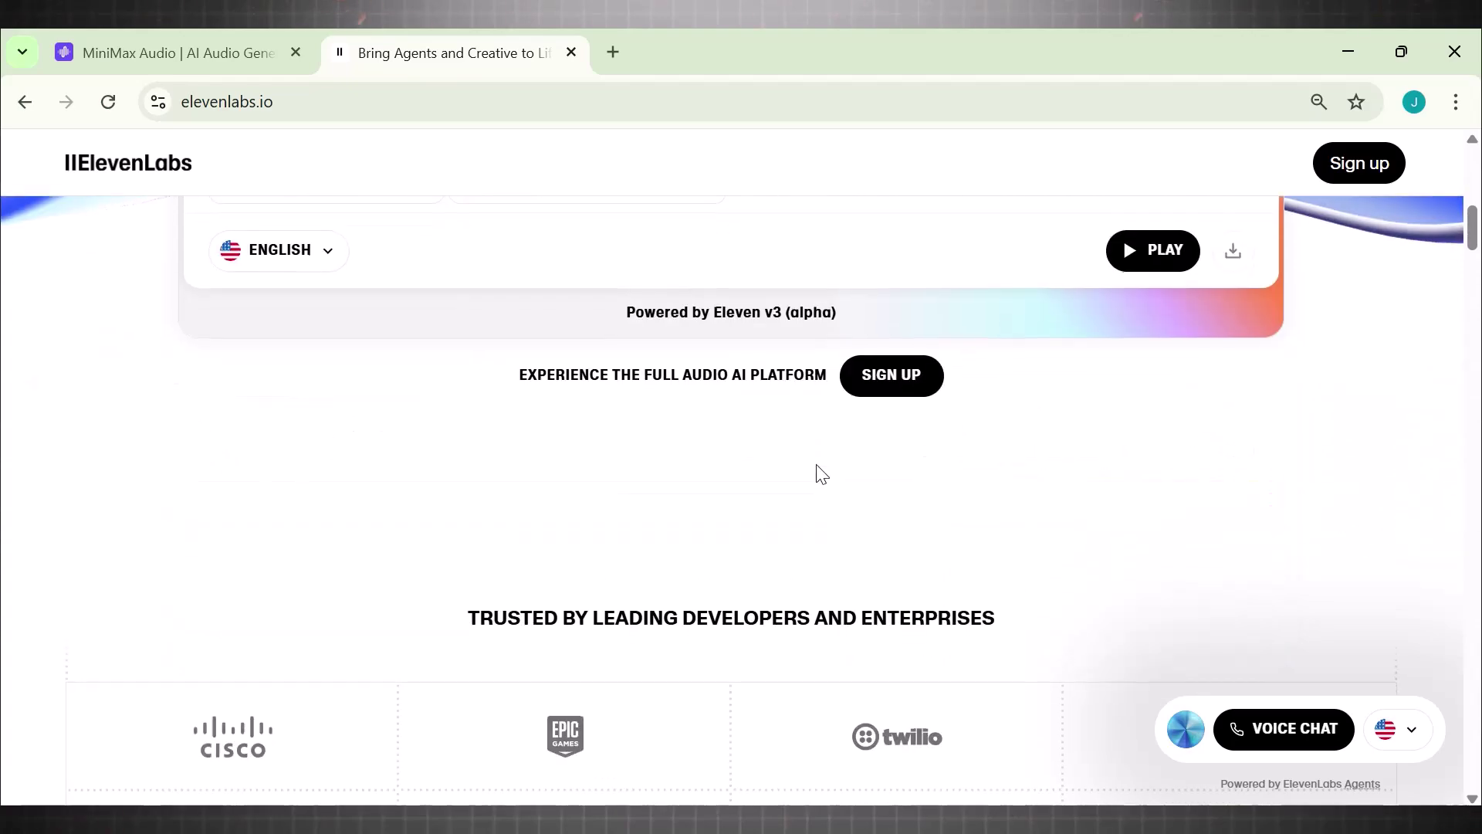
scroll(819, 468, down, 8)
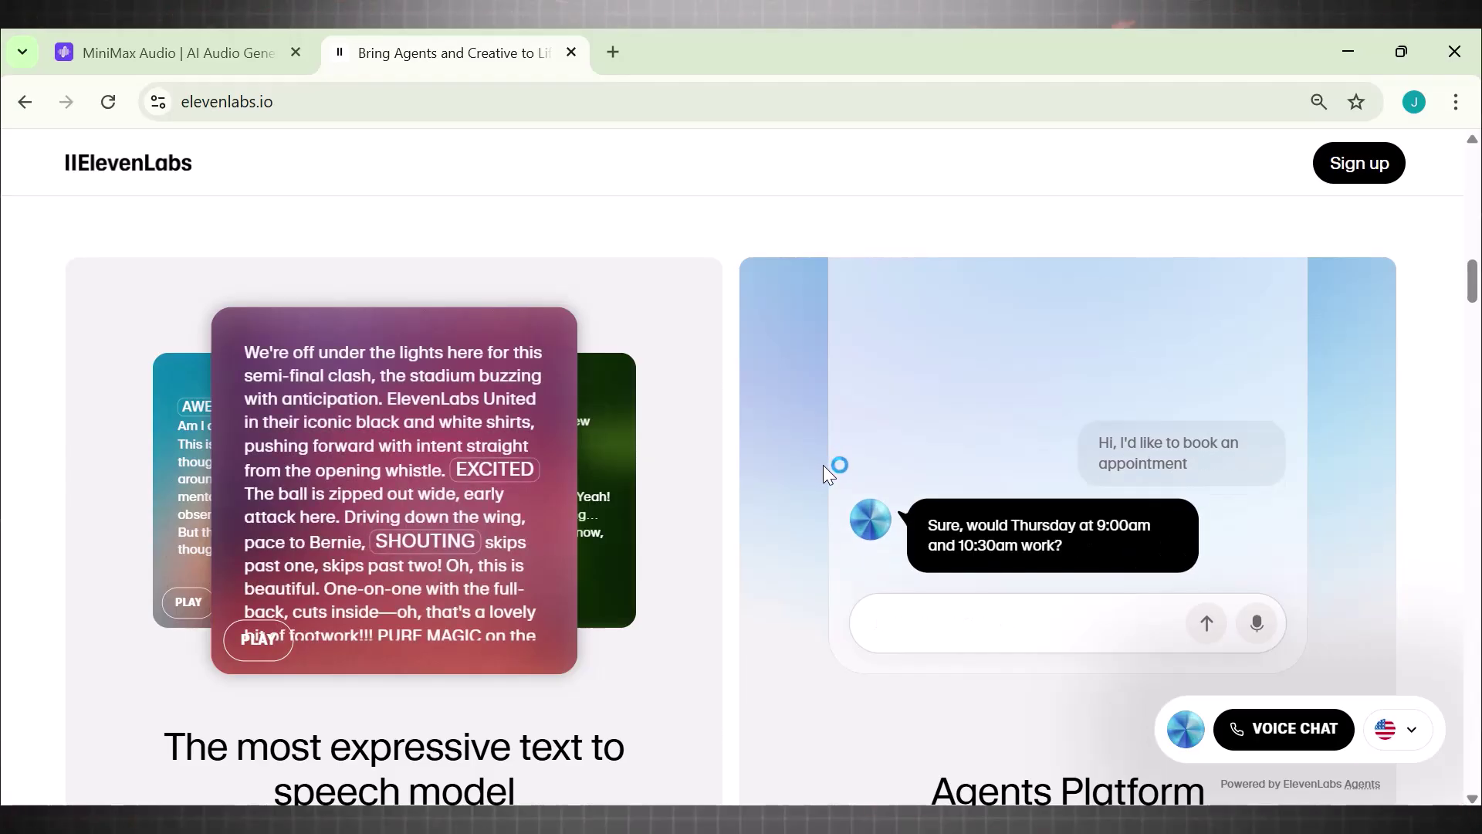
scroll(823, 464, down, 5)
scroll(823, 465, down, 10)
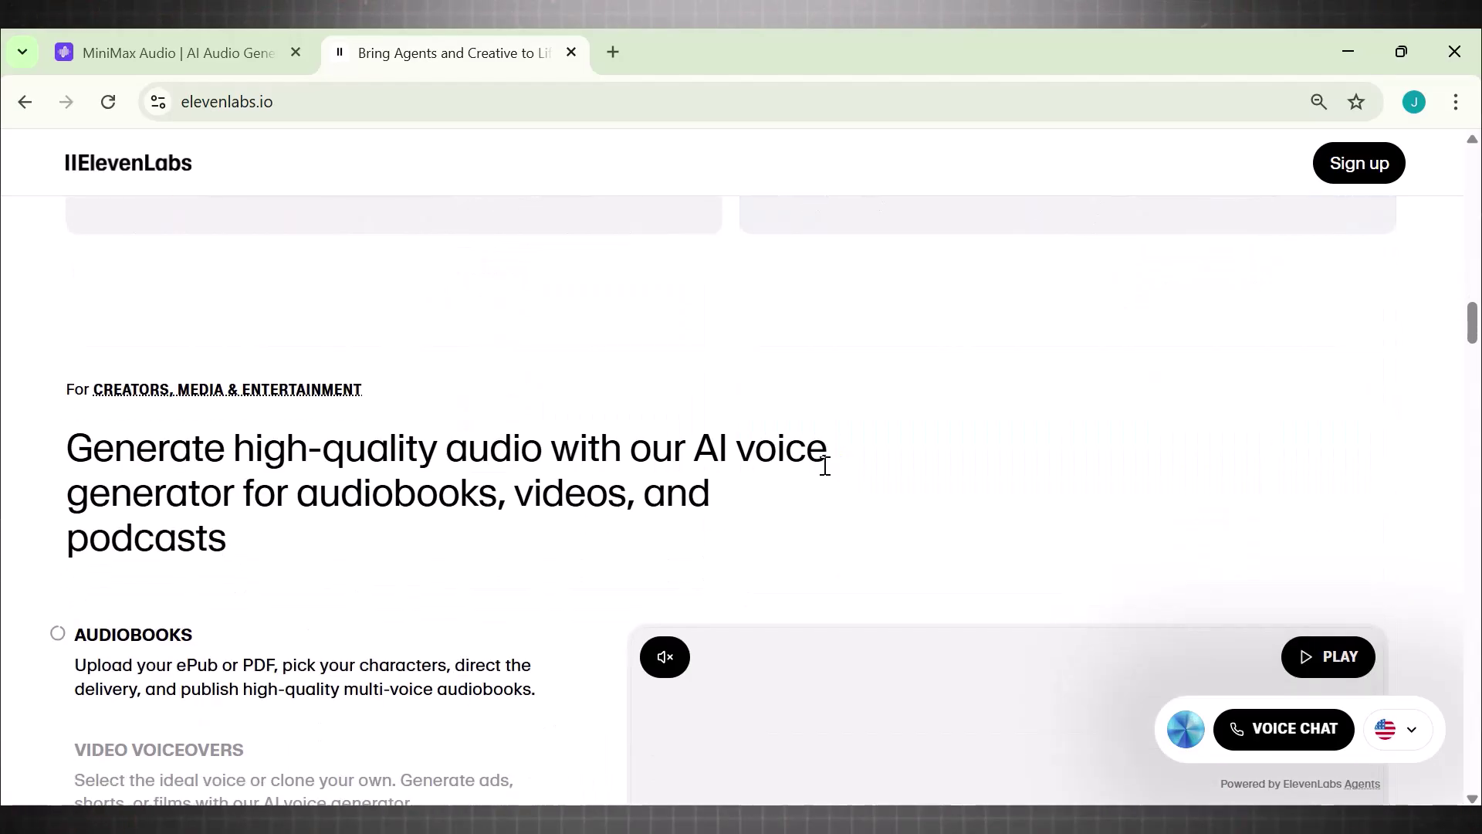
scroll(823, 464, down, 3)
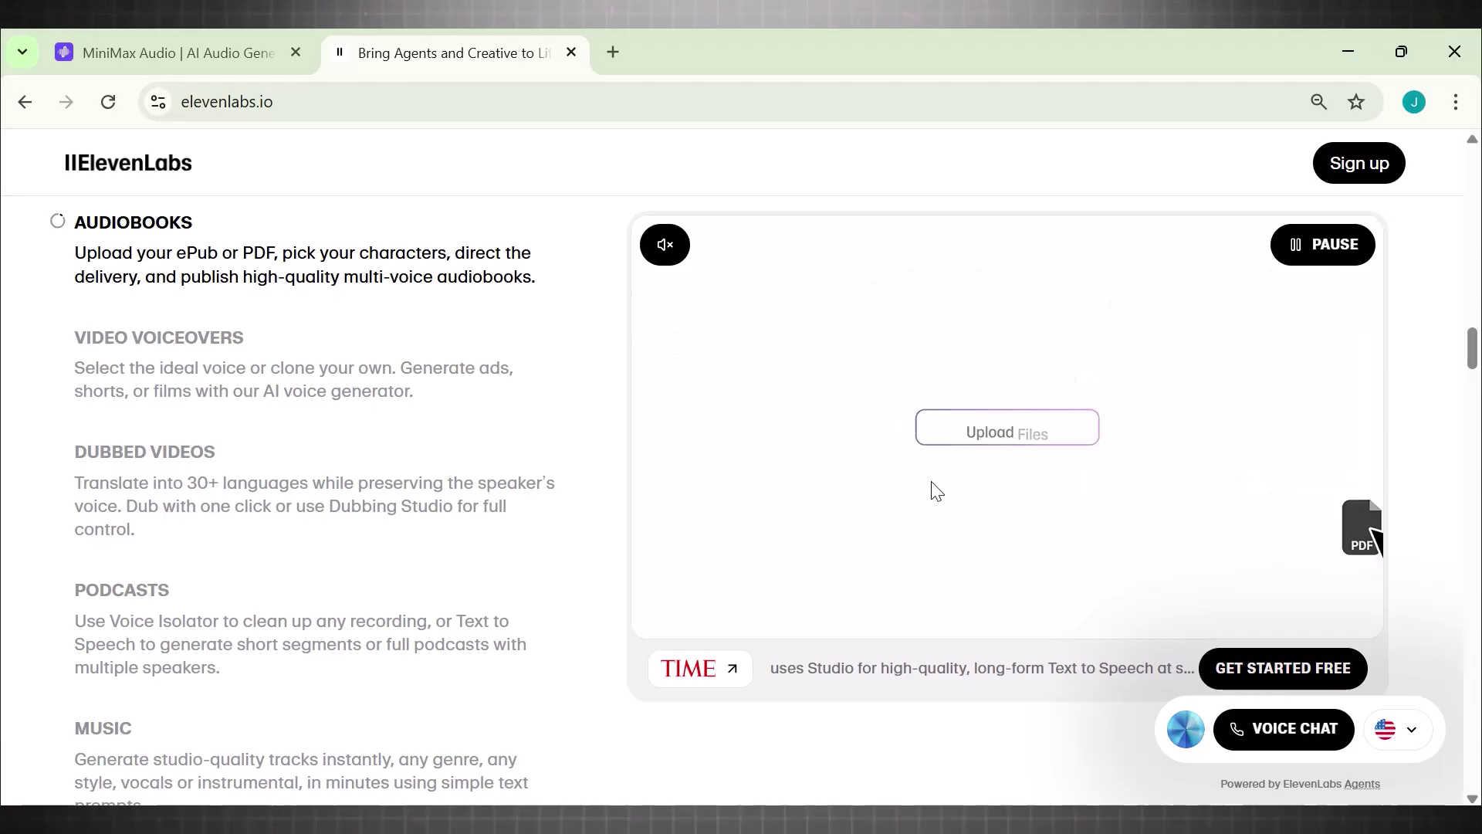
drag(1473, 349, 1473, 172)
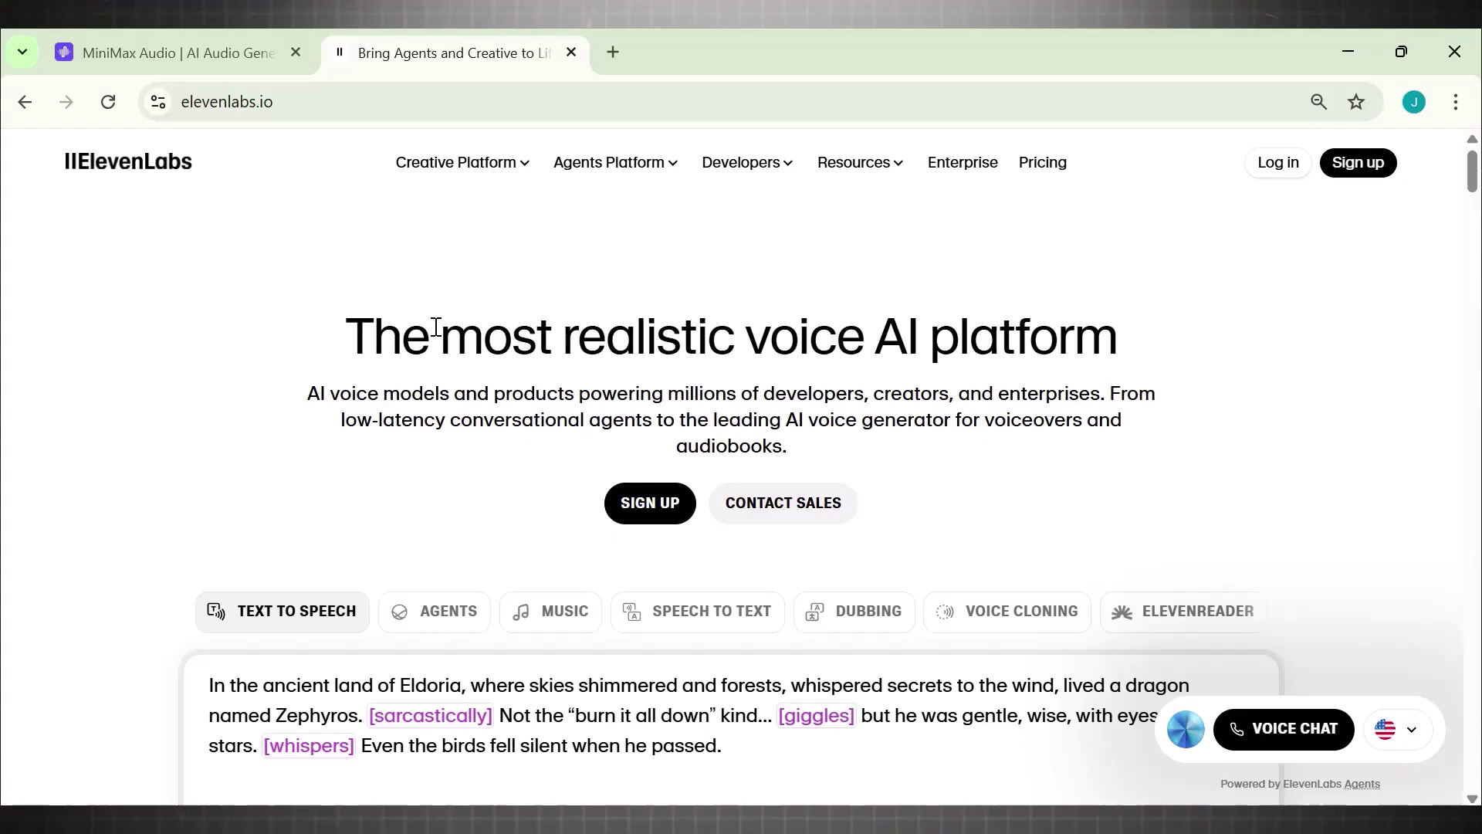
click(217, 56)
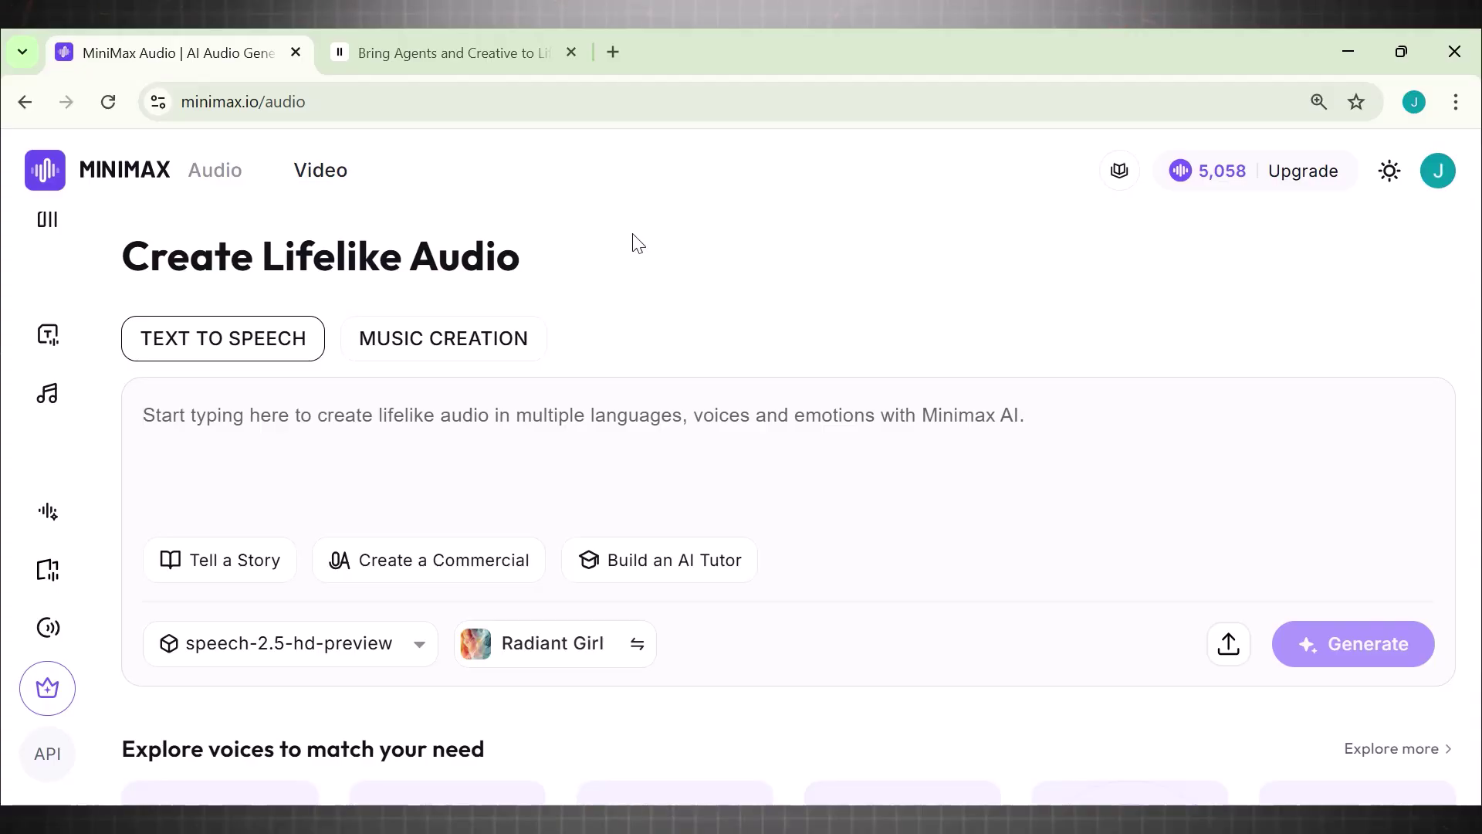
- Open the Voice Selection library from the Radiant Girl voice and scroll through the available voices
scroll(638, 244, down, 1)
scroll(637, 244, up, 1)
scroll(471, 376, down, 2)
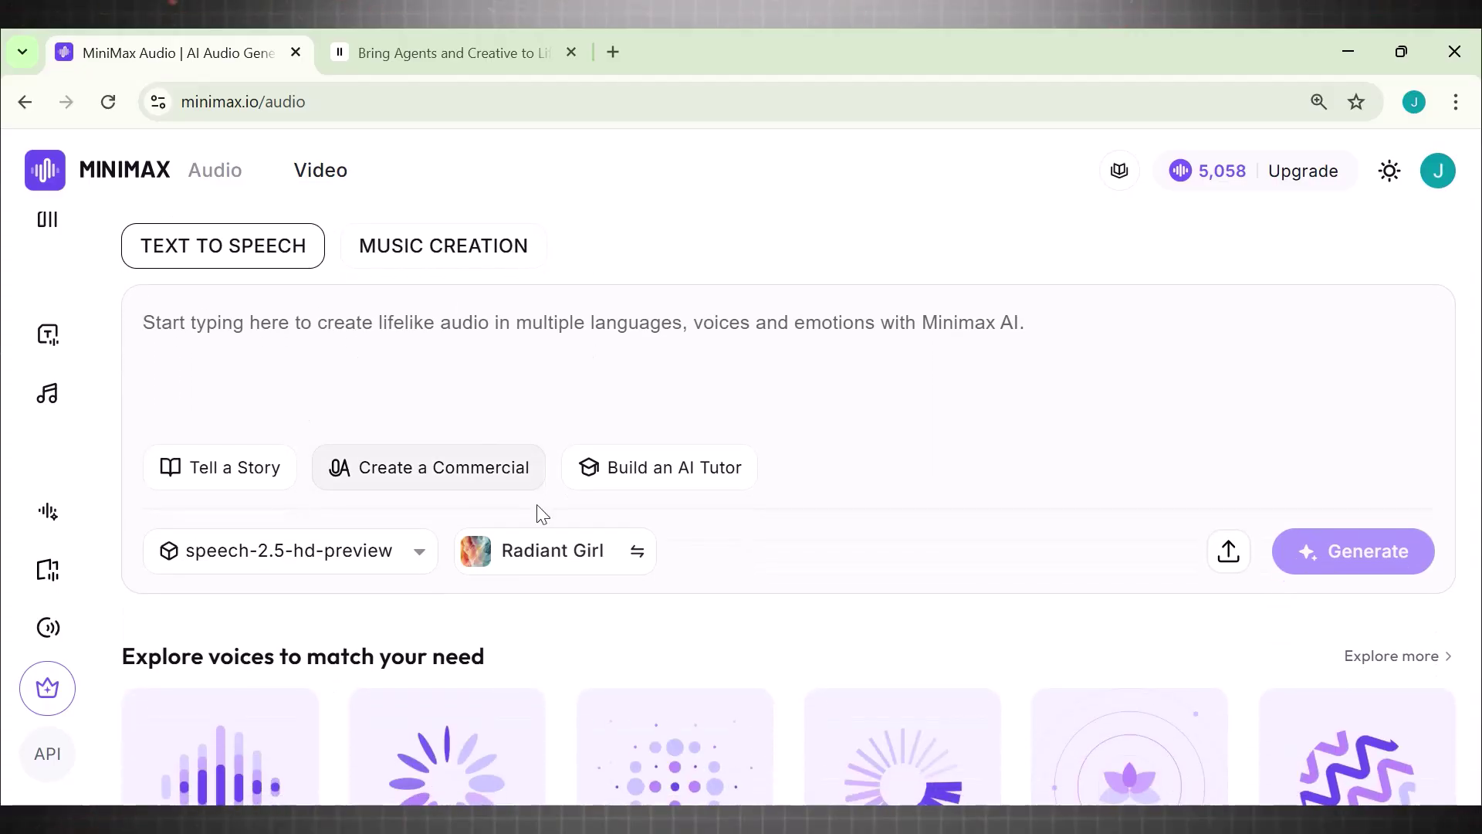
click(556, 550)
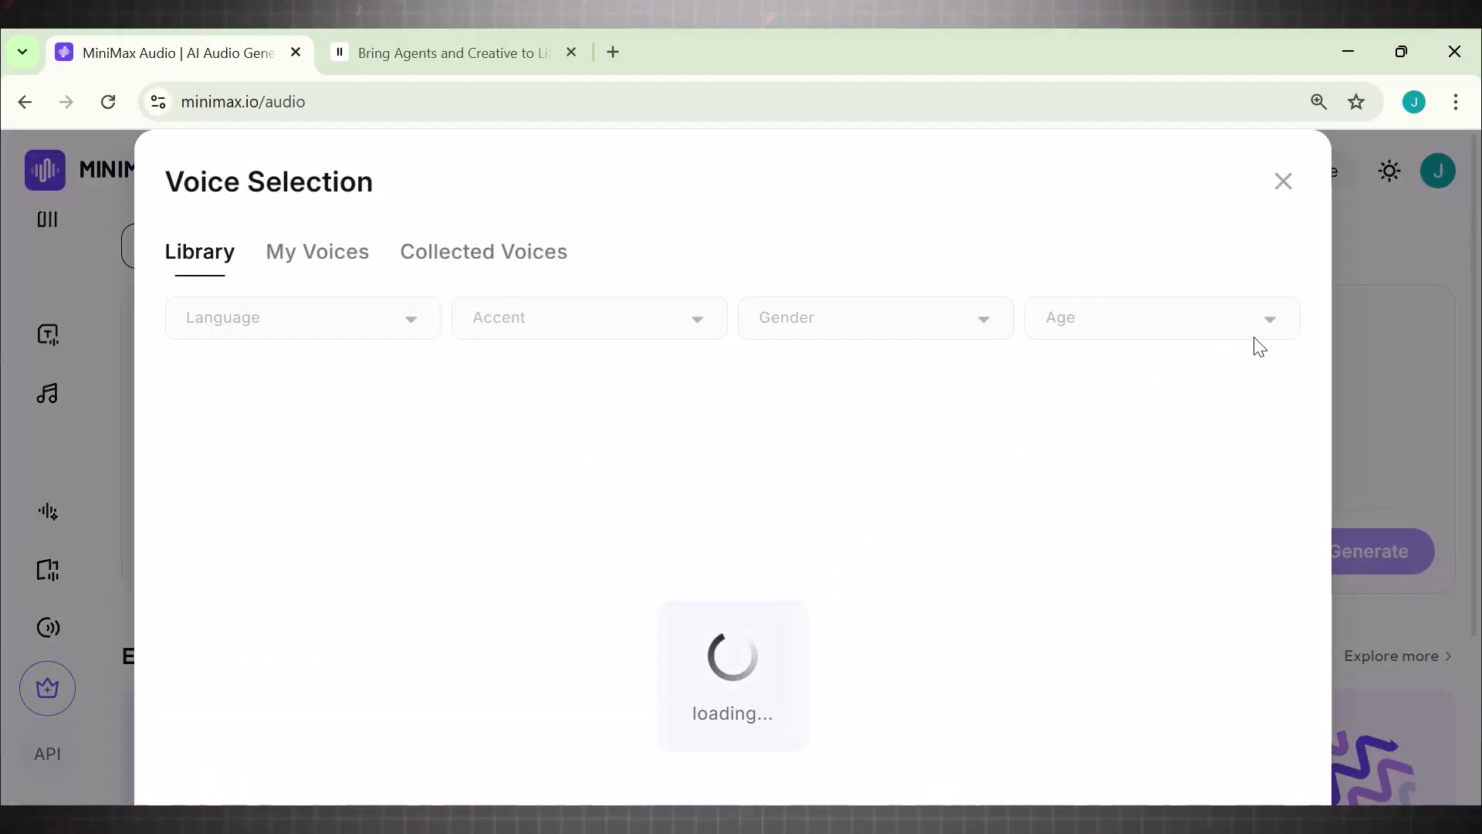
scroll(1305, 367, down, 3)
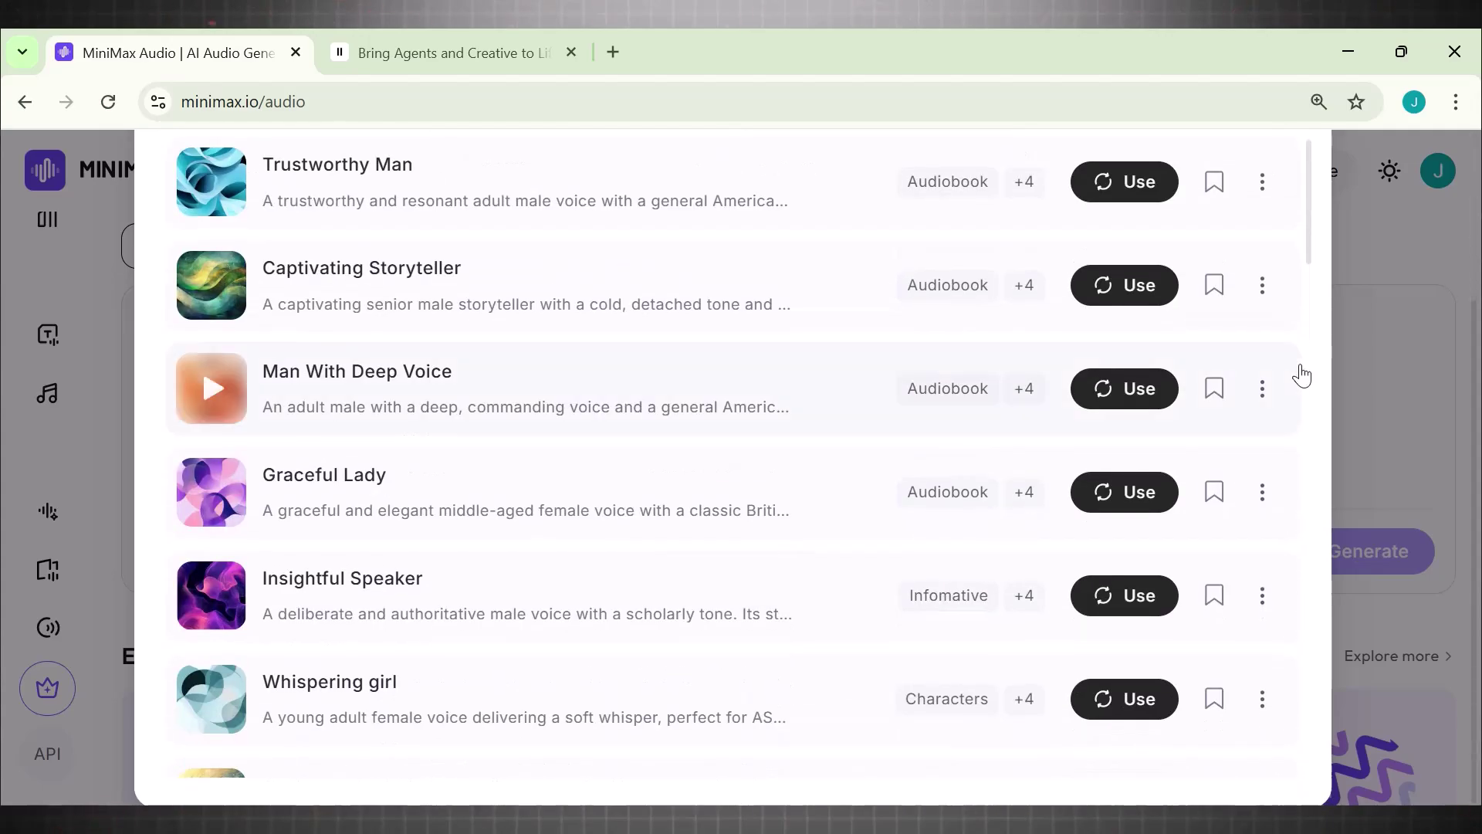
drag(1307, 264, 1222, 792)
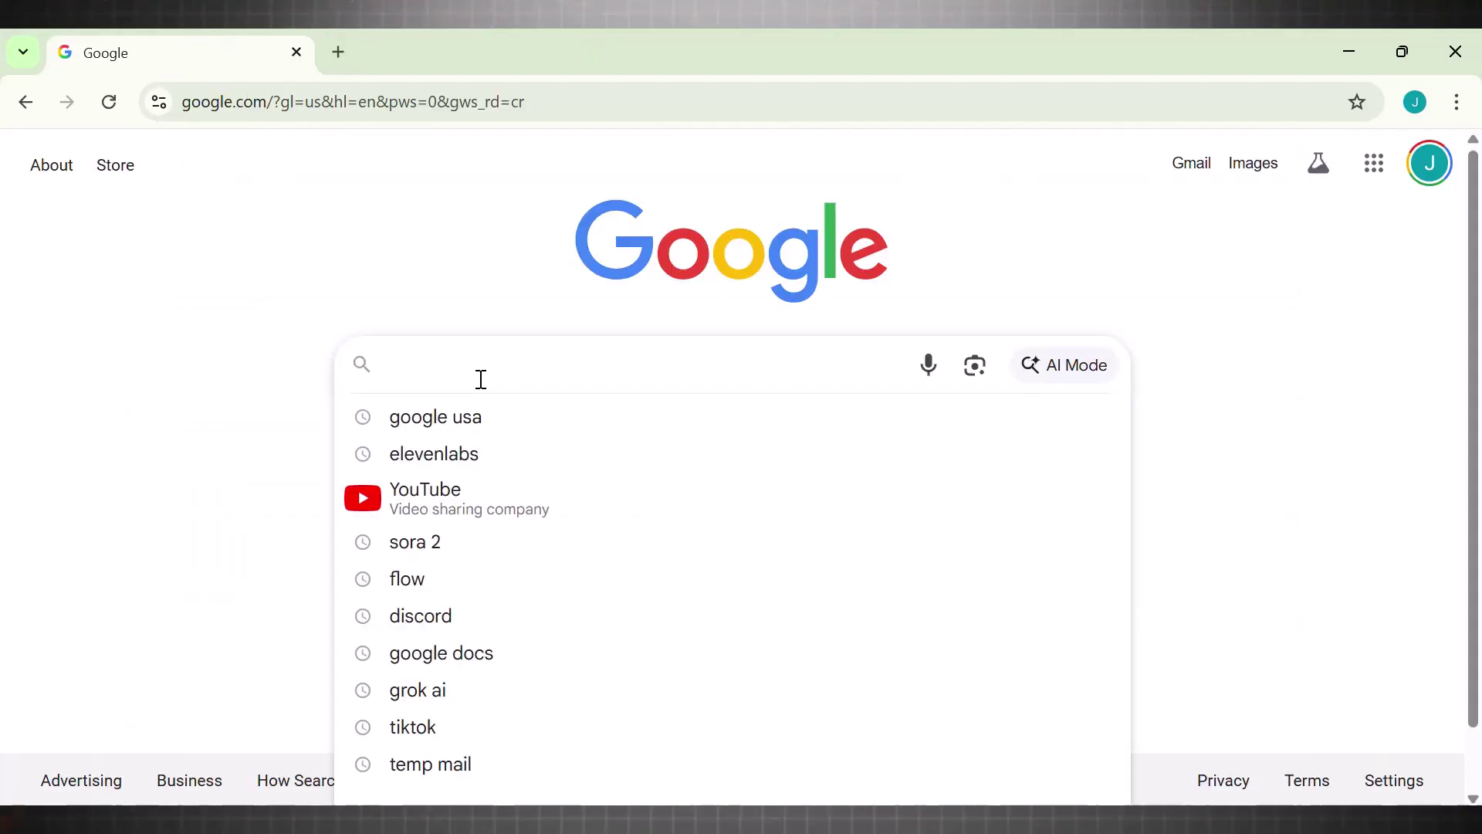
- Search Google for 'minimax text to speech' and flip through the minimaxi.com hero carousel
text(minimax)
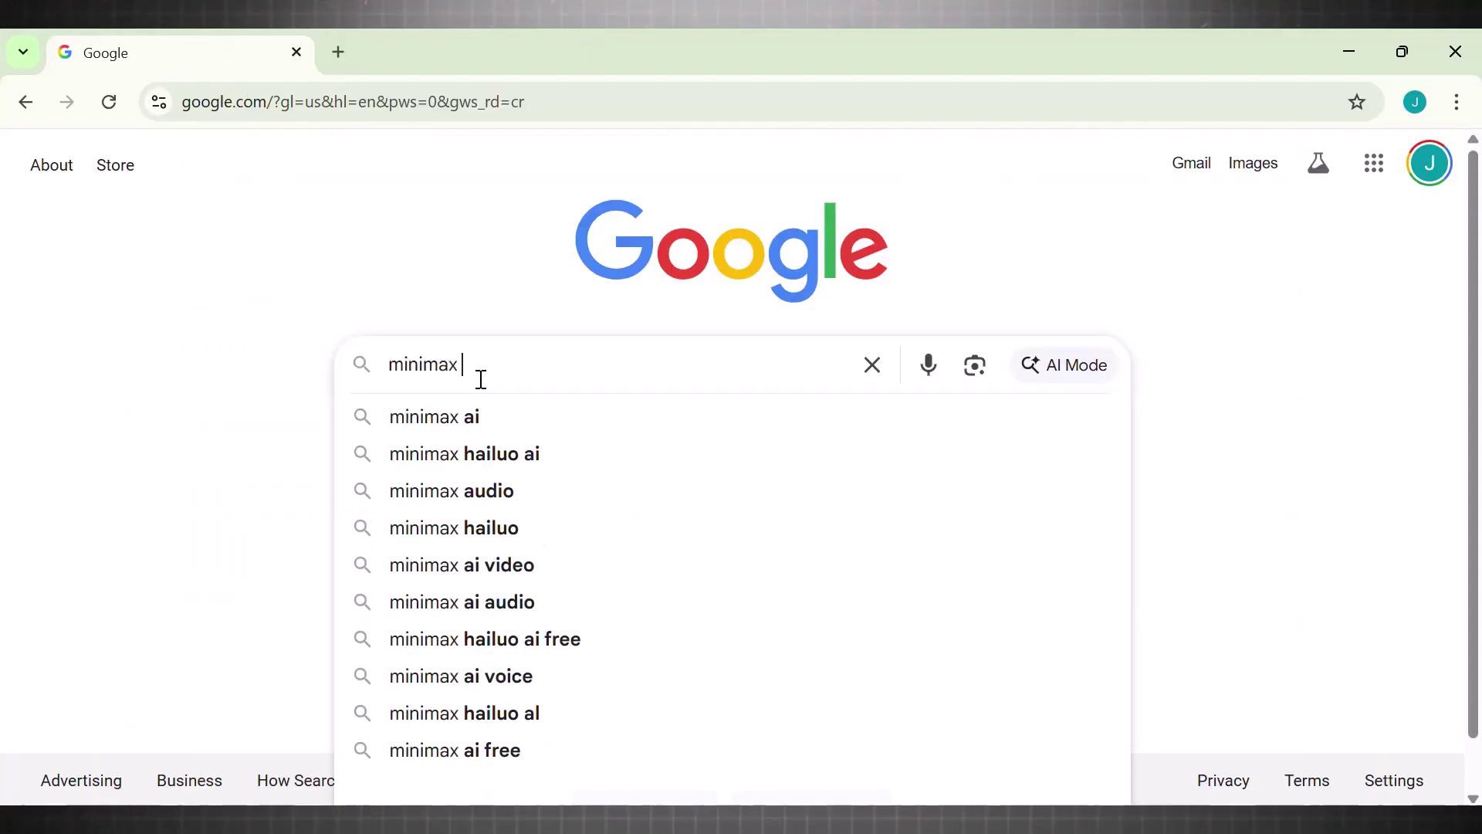
text( tex)
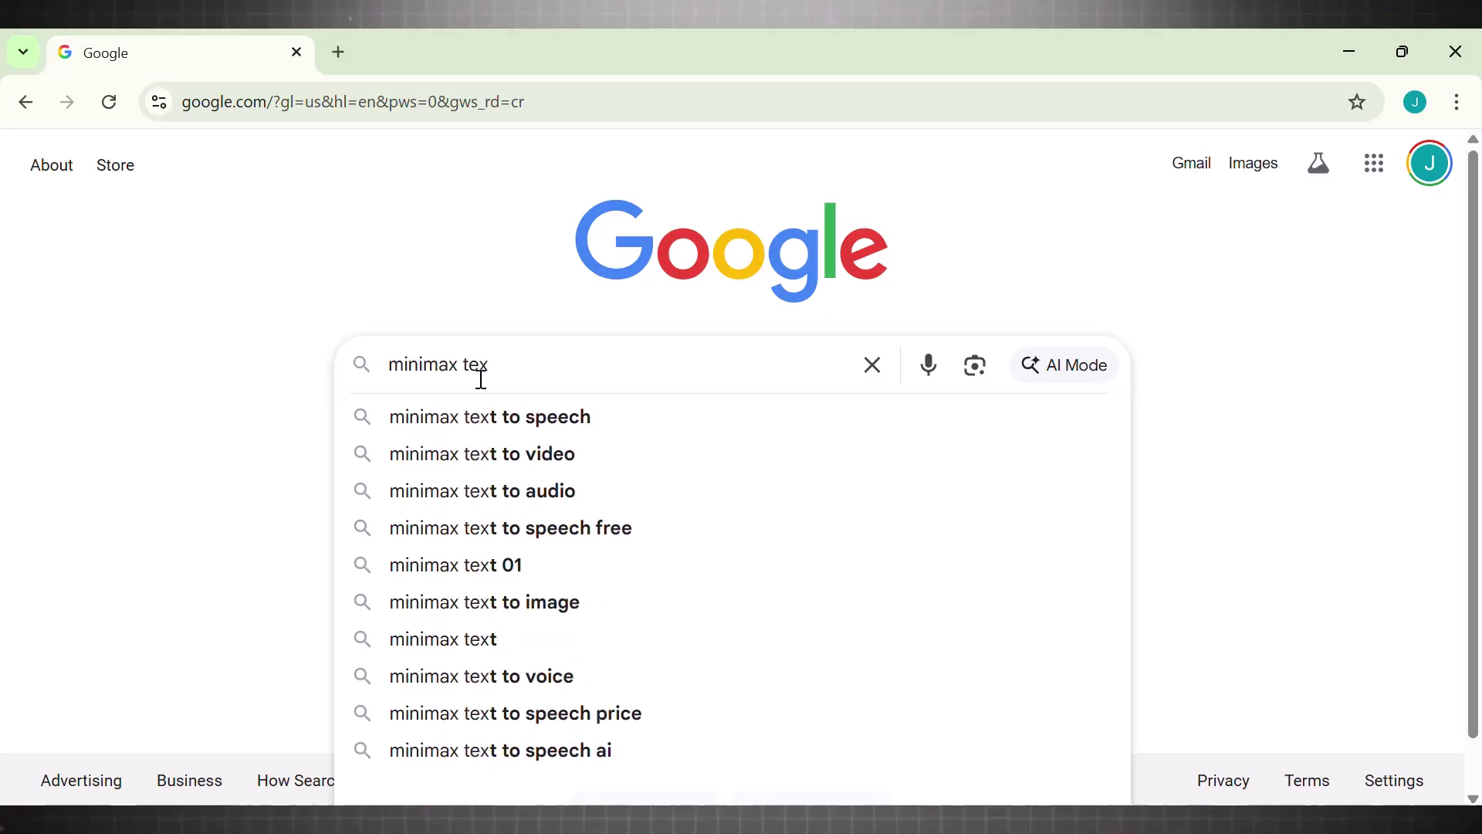
click(486, 415)
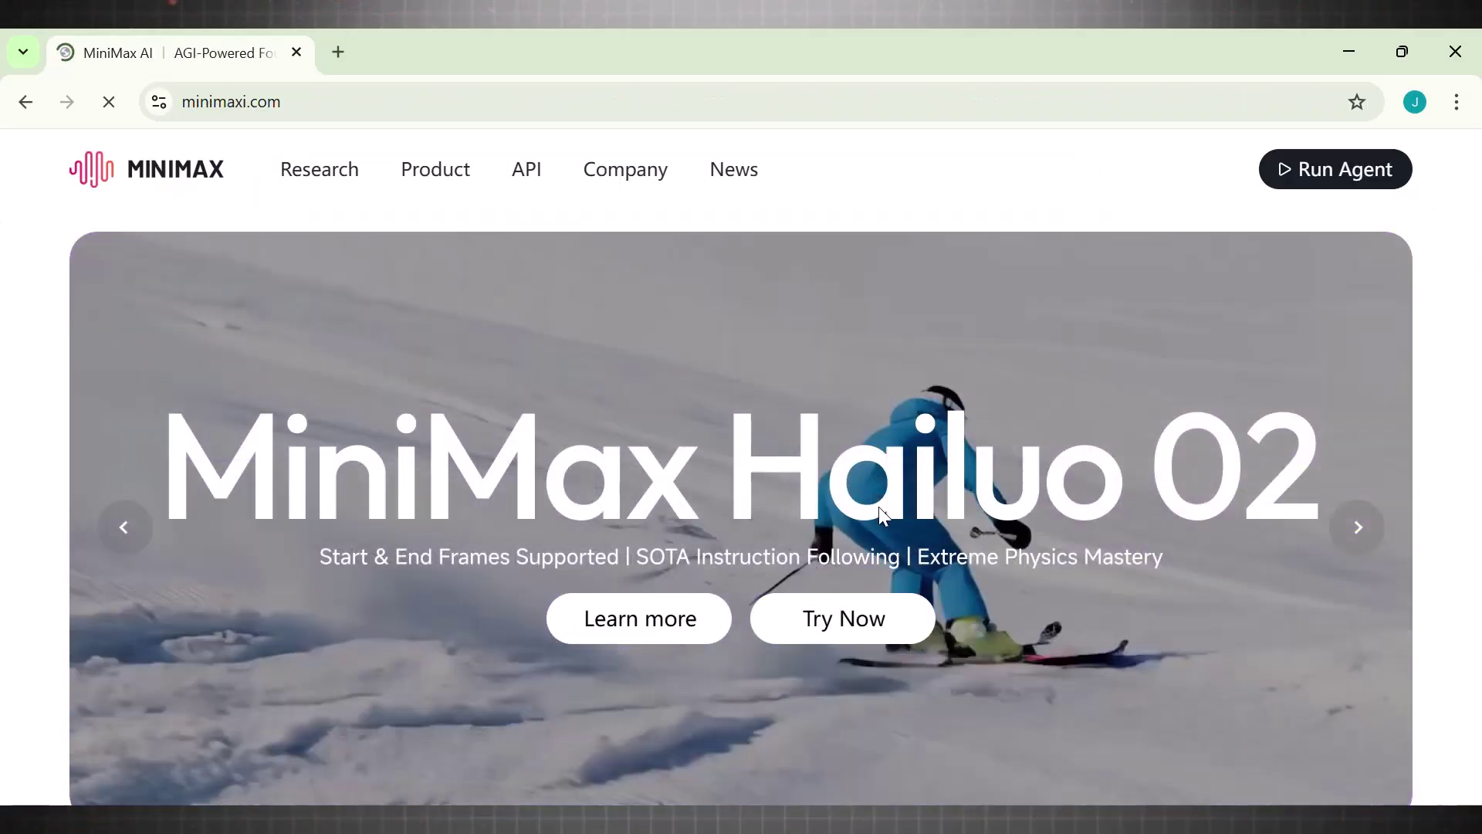
click(1346, 538)
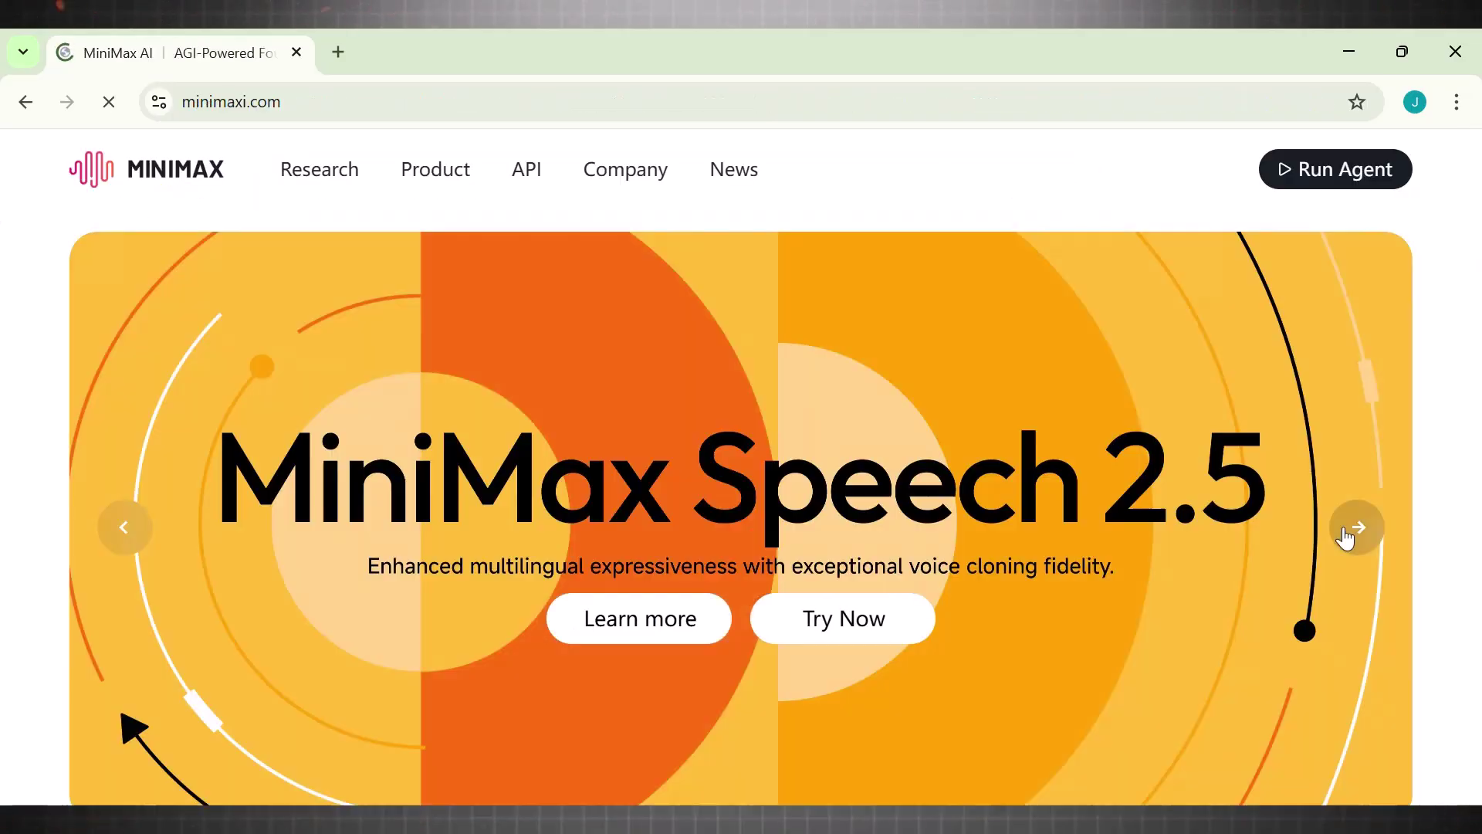
click(1349, 538)
scroll(1433, 466, down, 8)
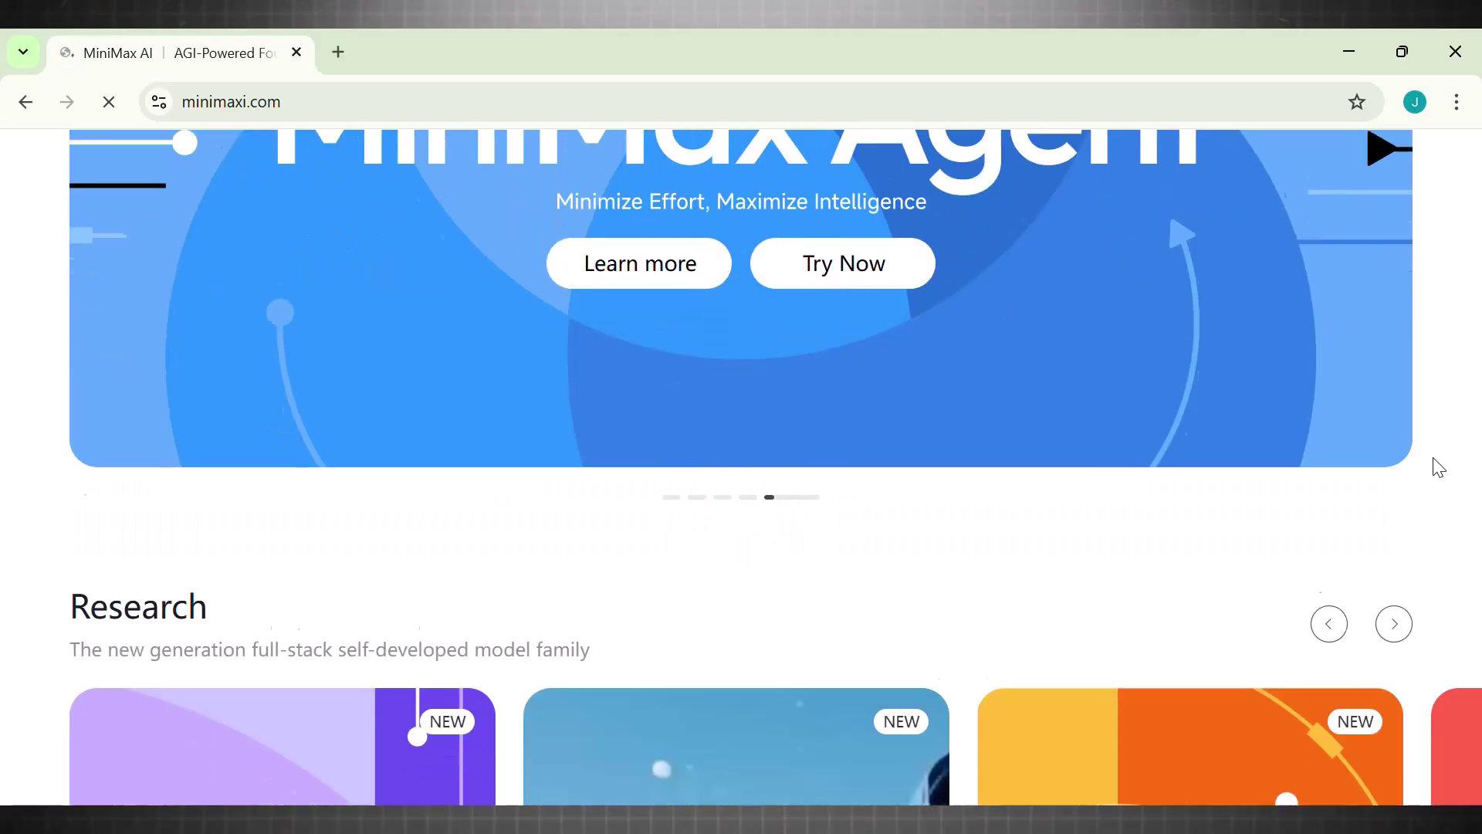
scroll(1434, 469, down, 3)
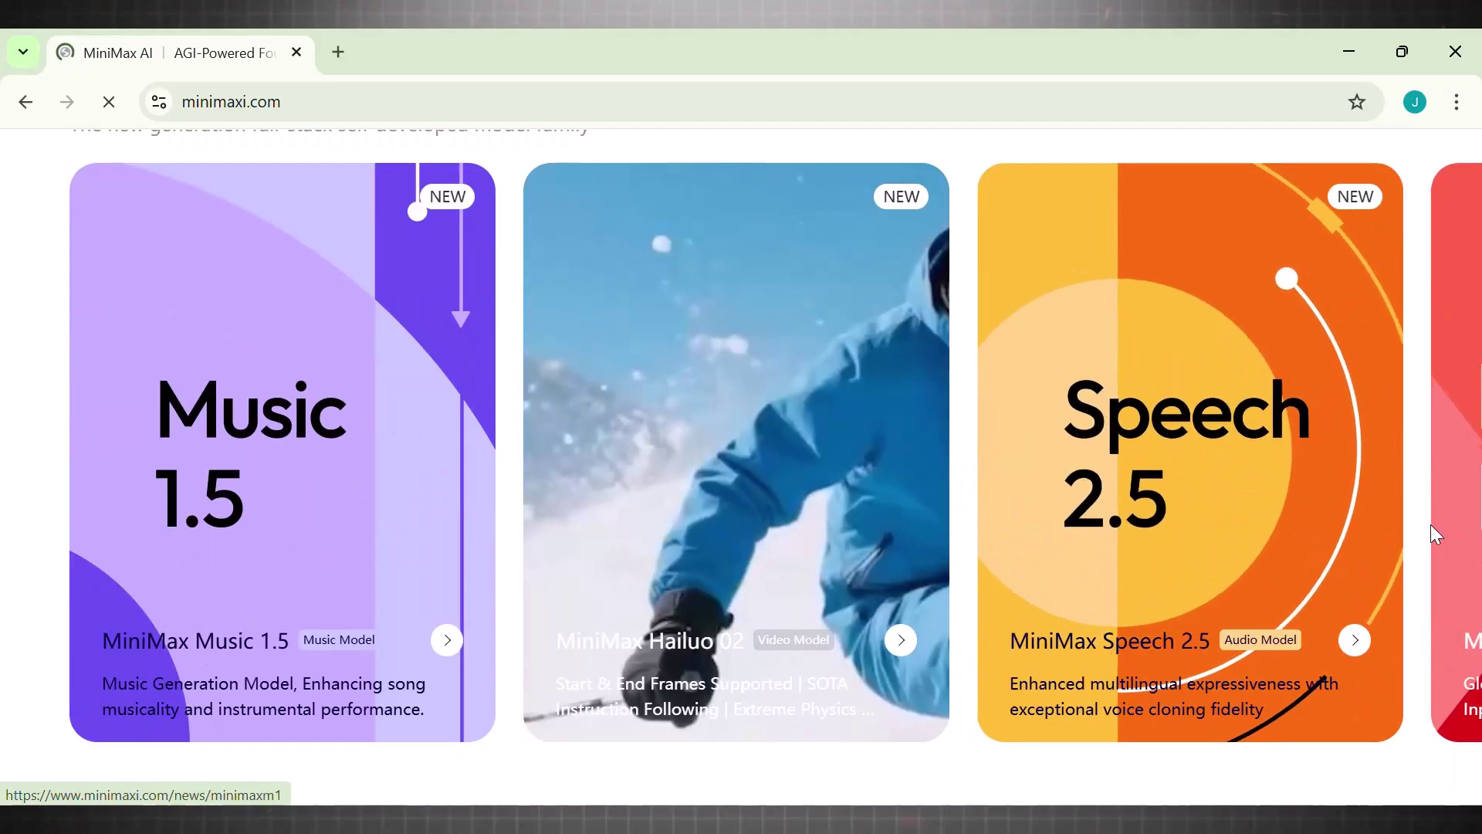
scroll(1120, 485, up, 10)
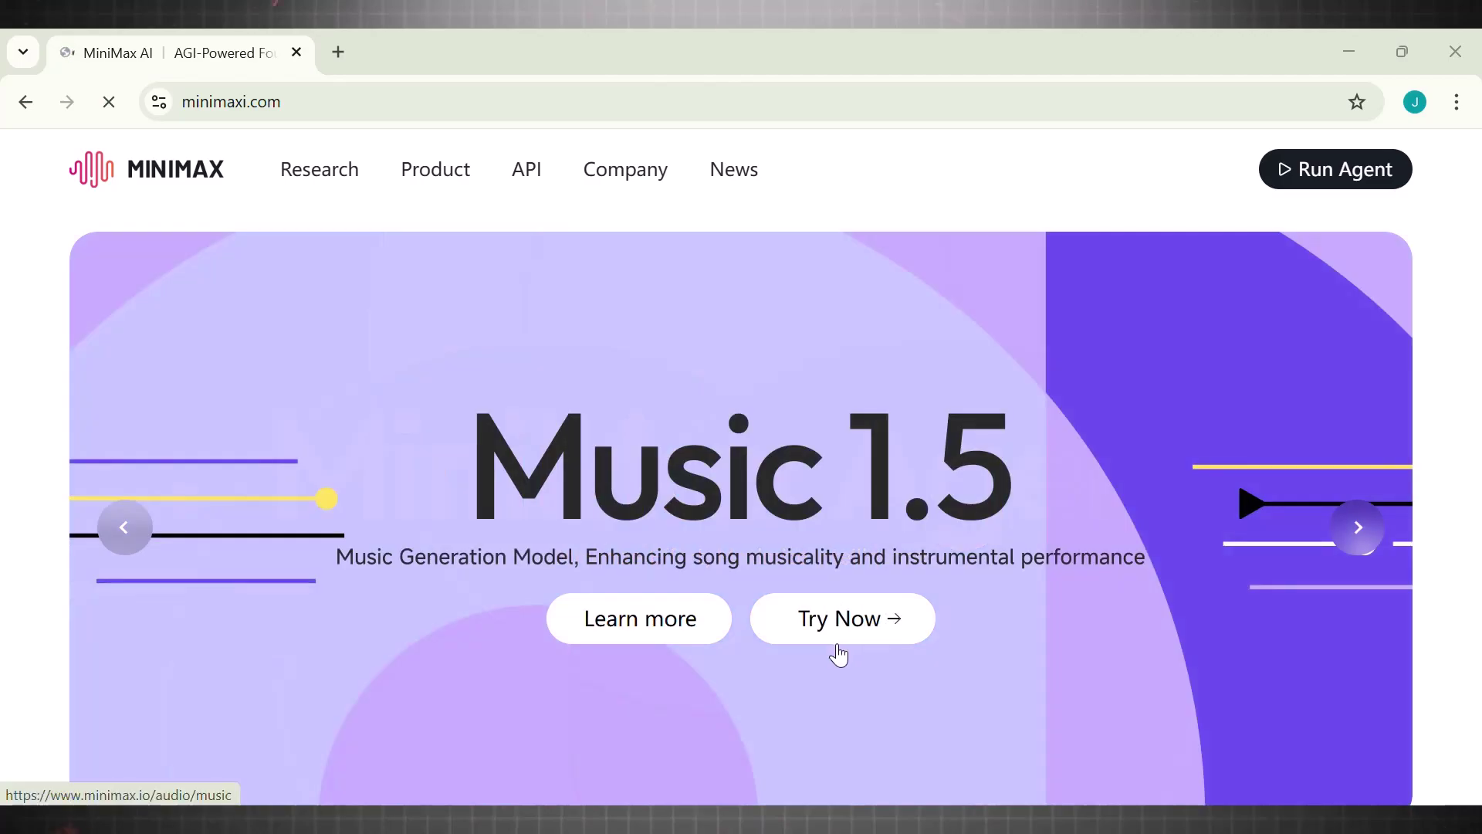
- Open Music Creation, accept its terms of use, and sign in with a Google account
click(835, 637)
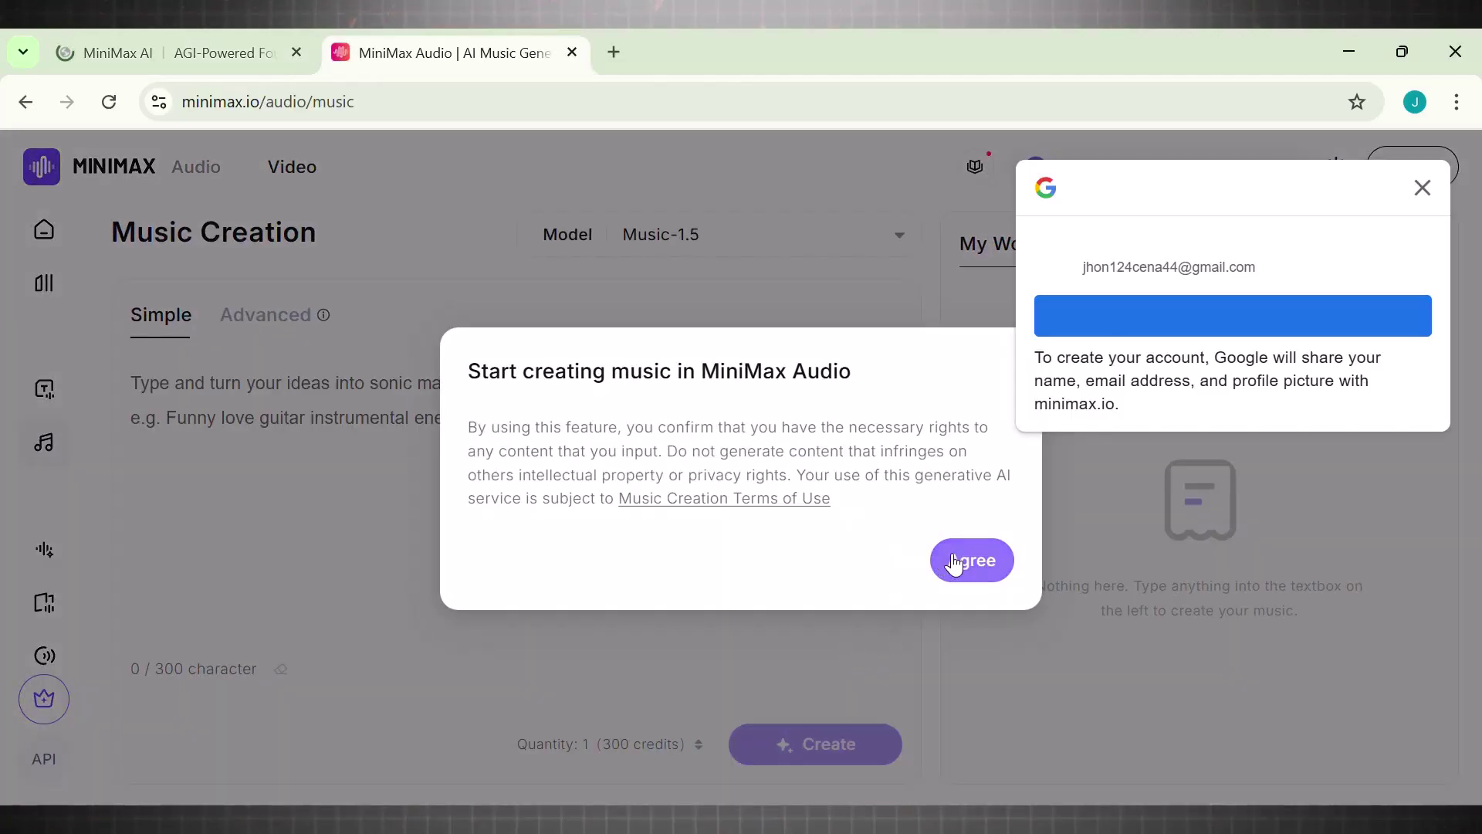
click(955, 565)
click(1390, 168)
click(873, 571)
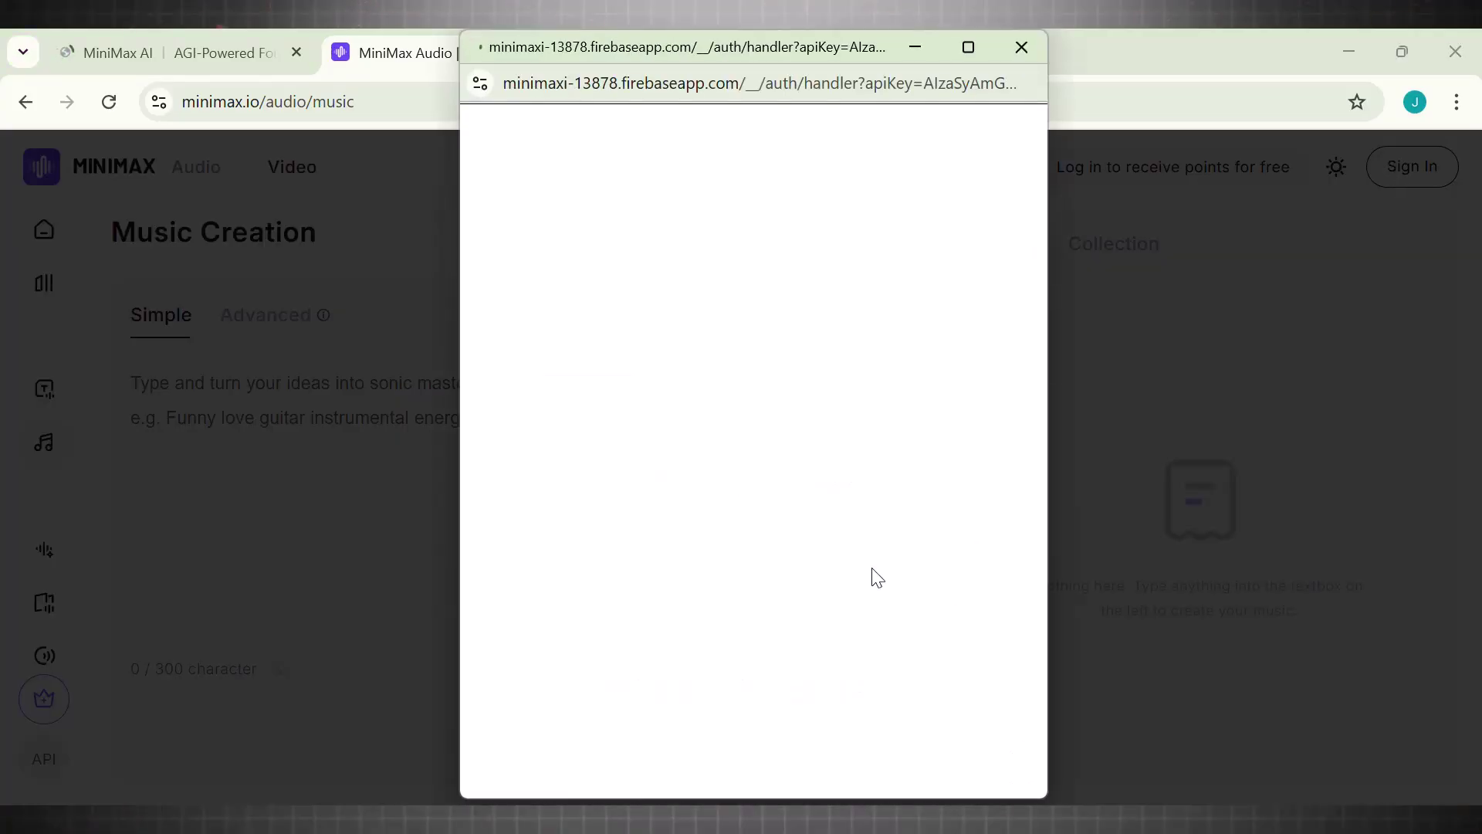
click(641, 394)
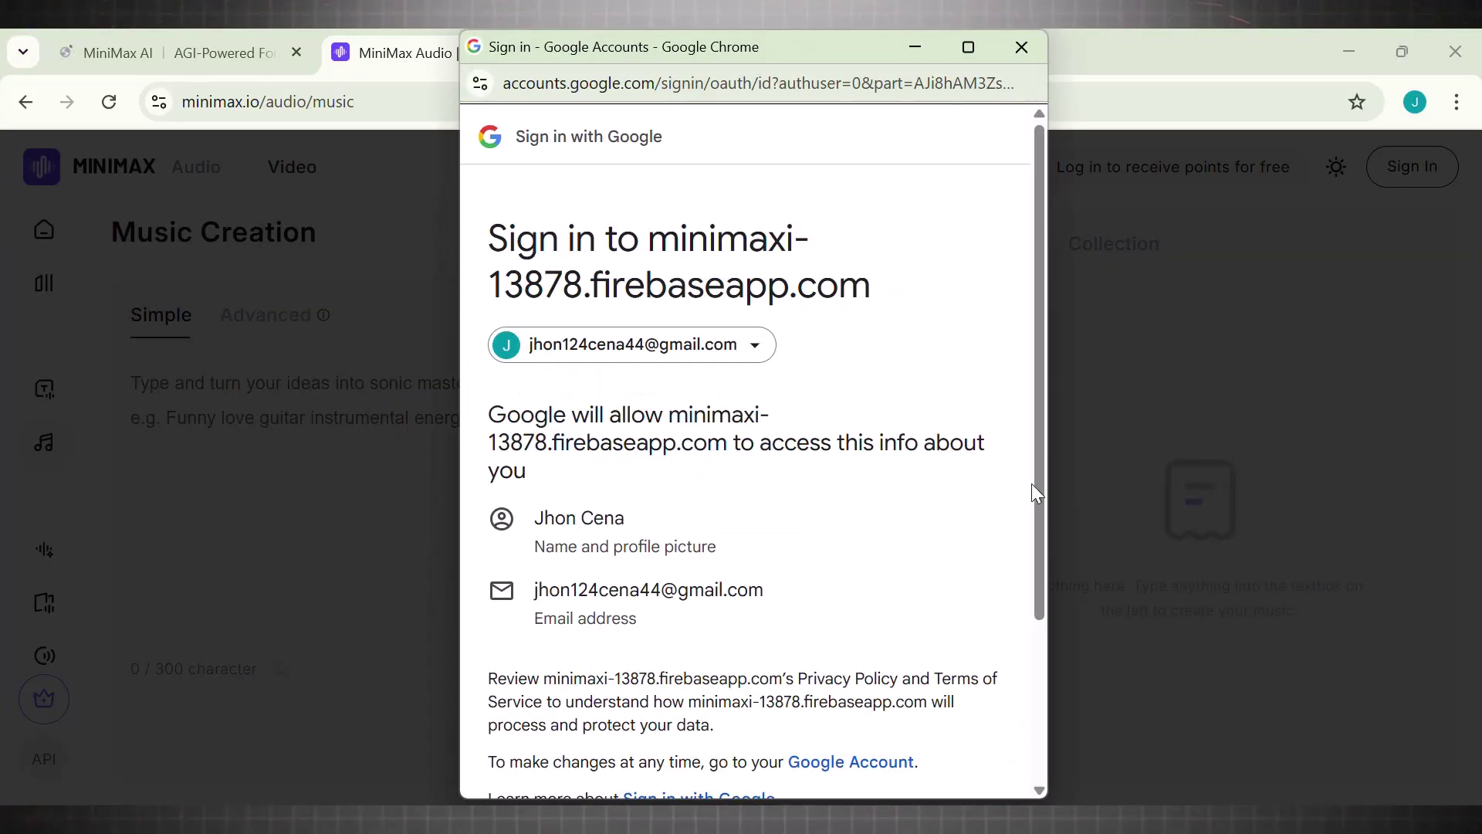
scroll(883, 695, down, 3)
click(878, 680)
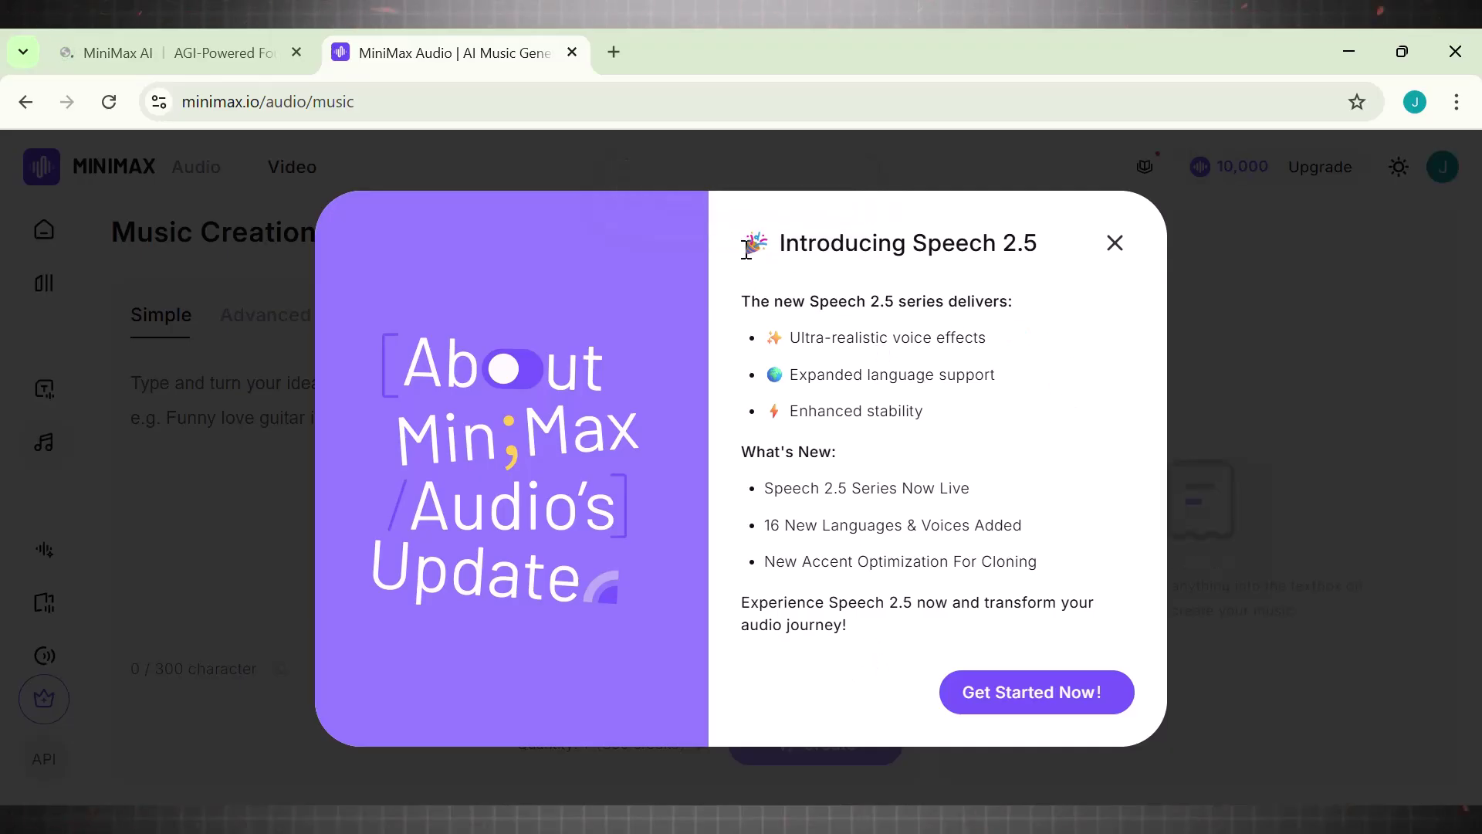
- Read the Introducing Speech 2.5 announcement, then dismiss it with Get Started Now!
drag(827, 245, 1021, 240)
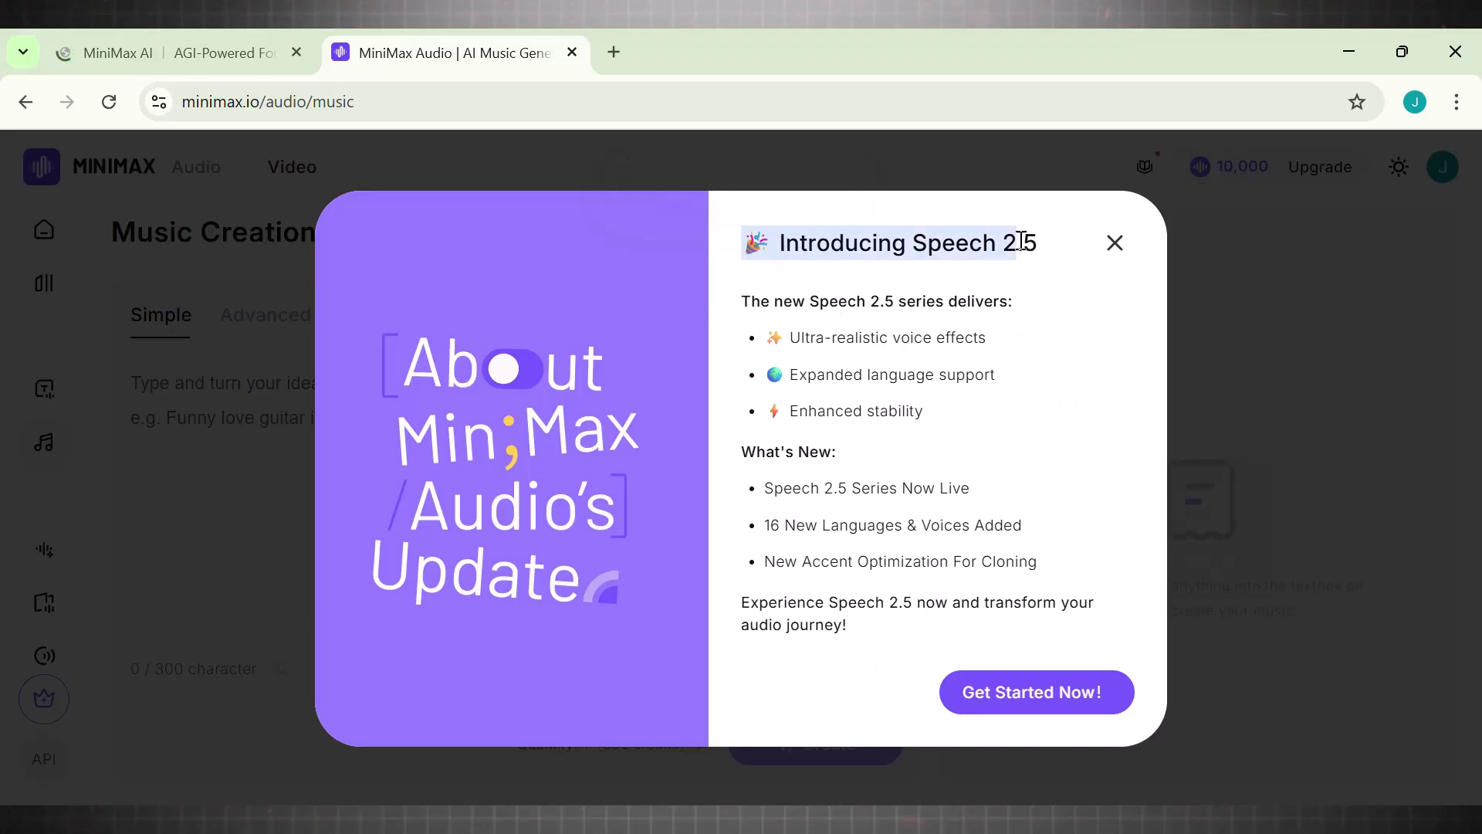
click(955, 495)
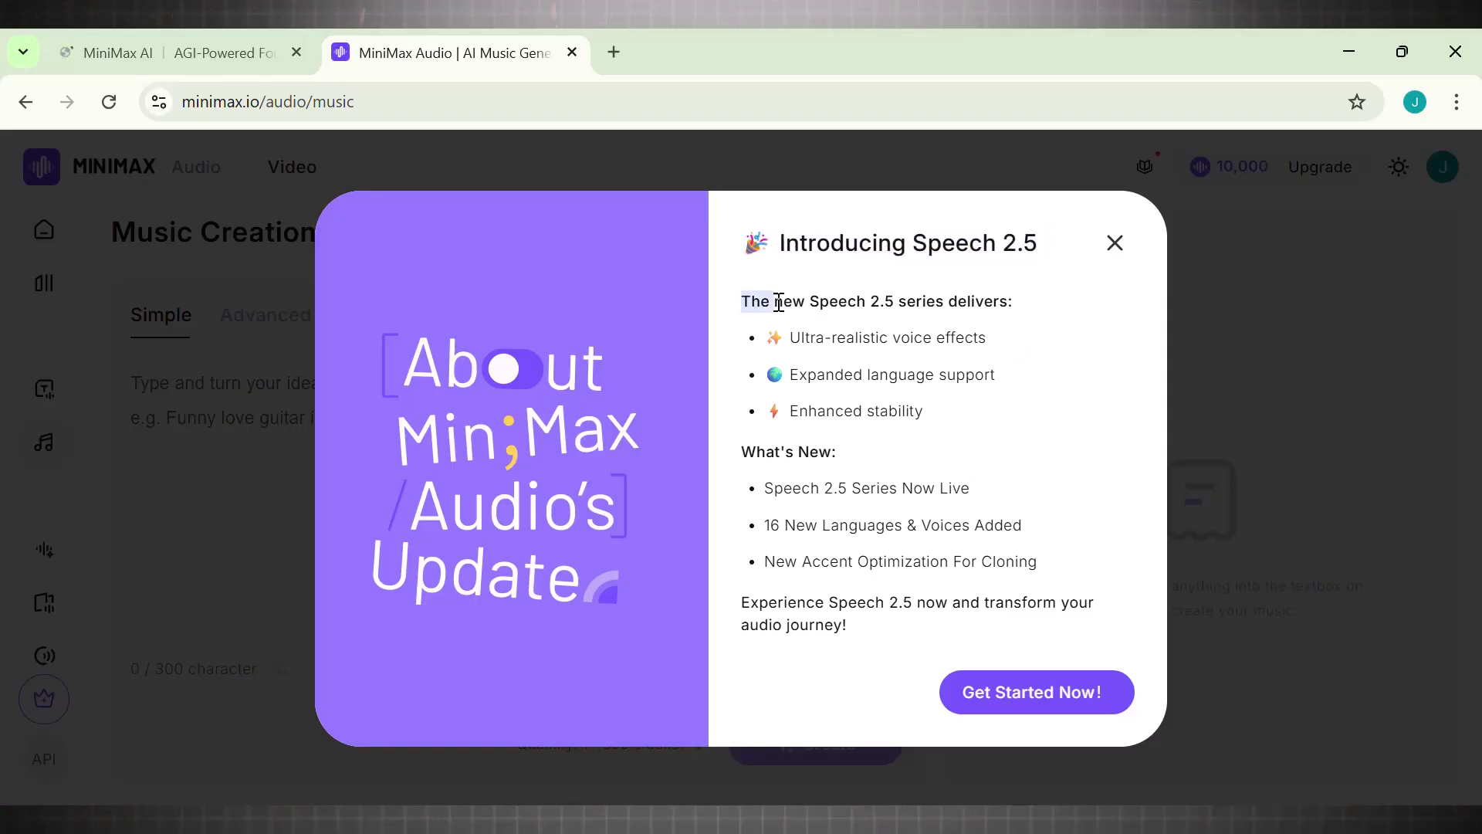
drag(779, 301, 1066, 627)
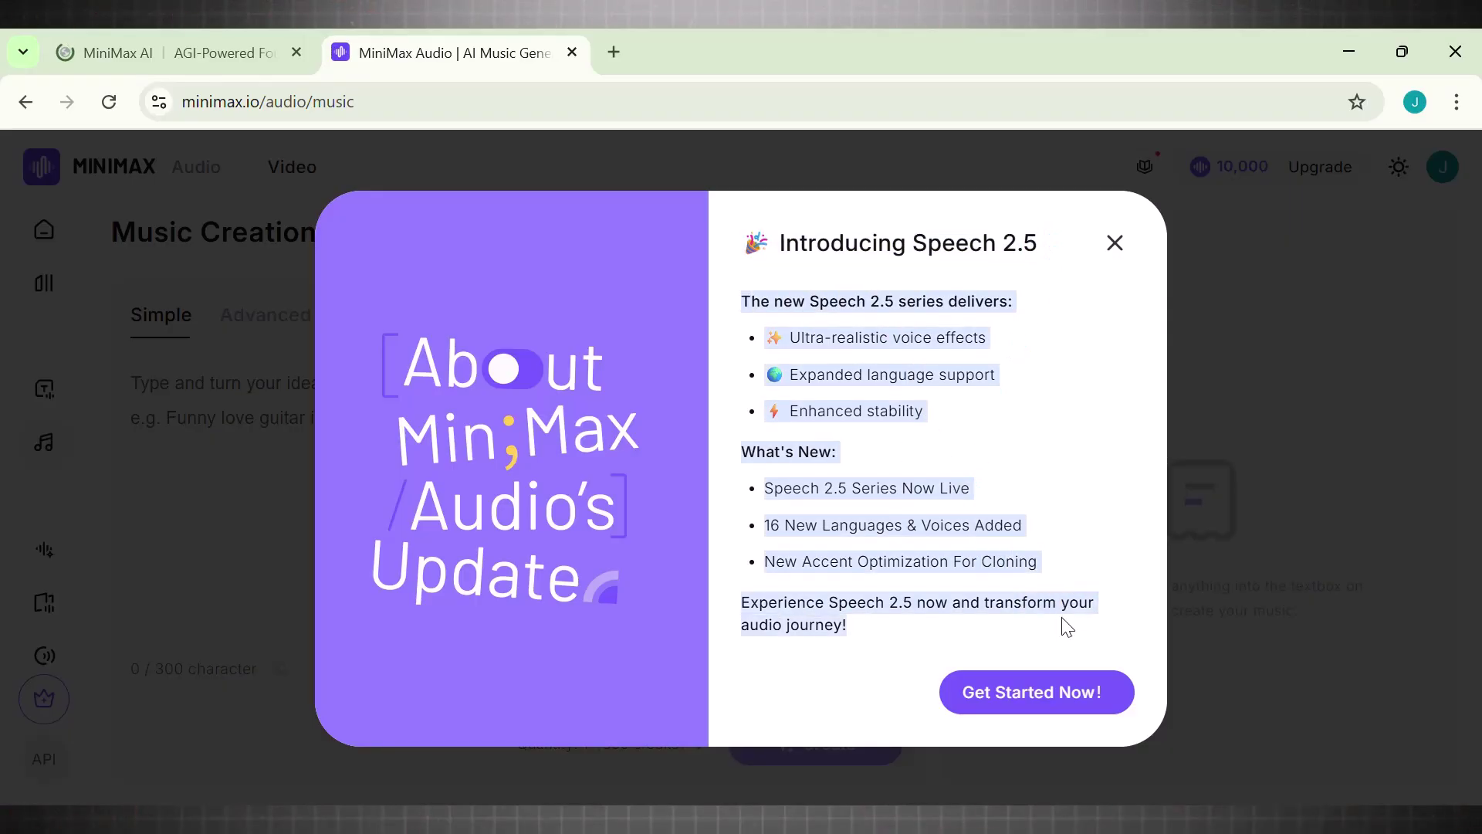
click(1057, 695)
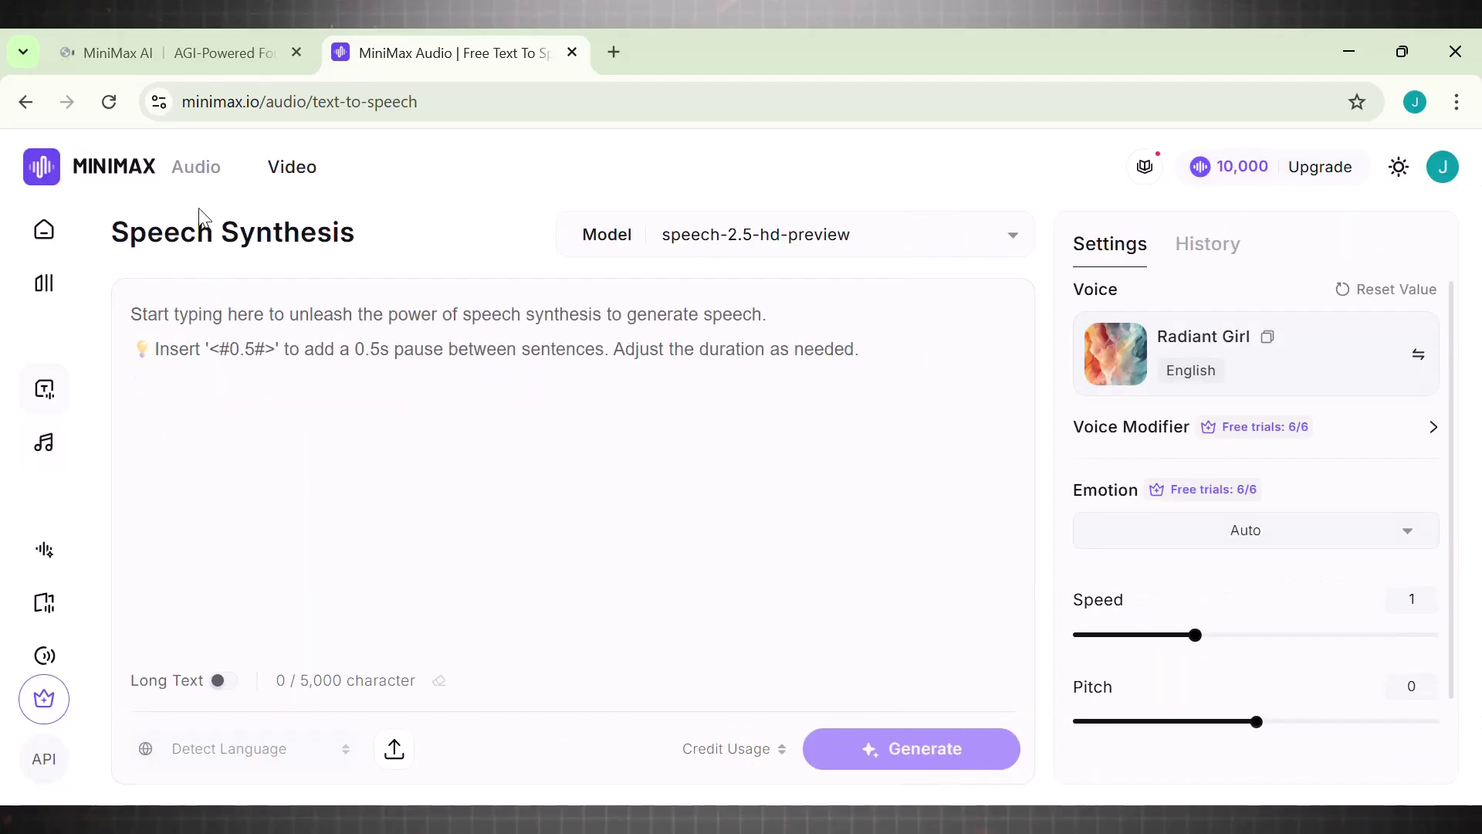
- Go to the Audio home page and review the model list, keeping speech-2.5-hd-preview
click(207, 182)
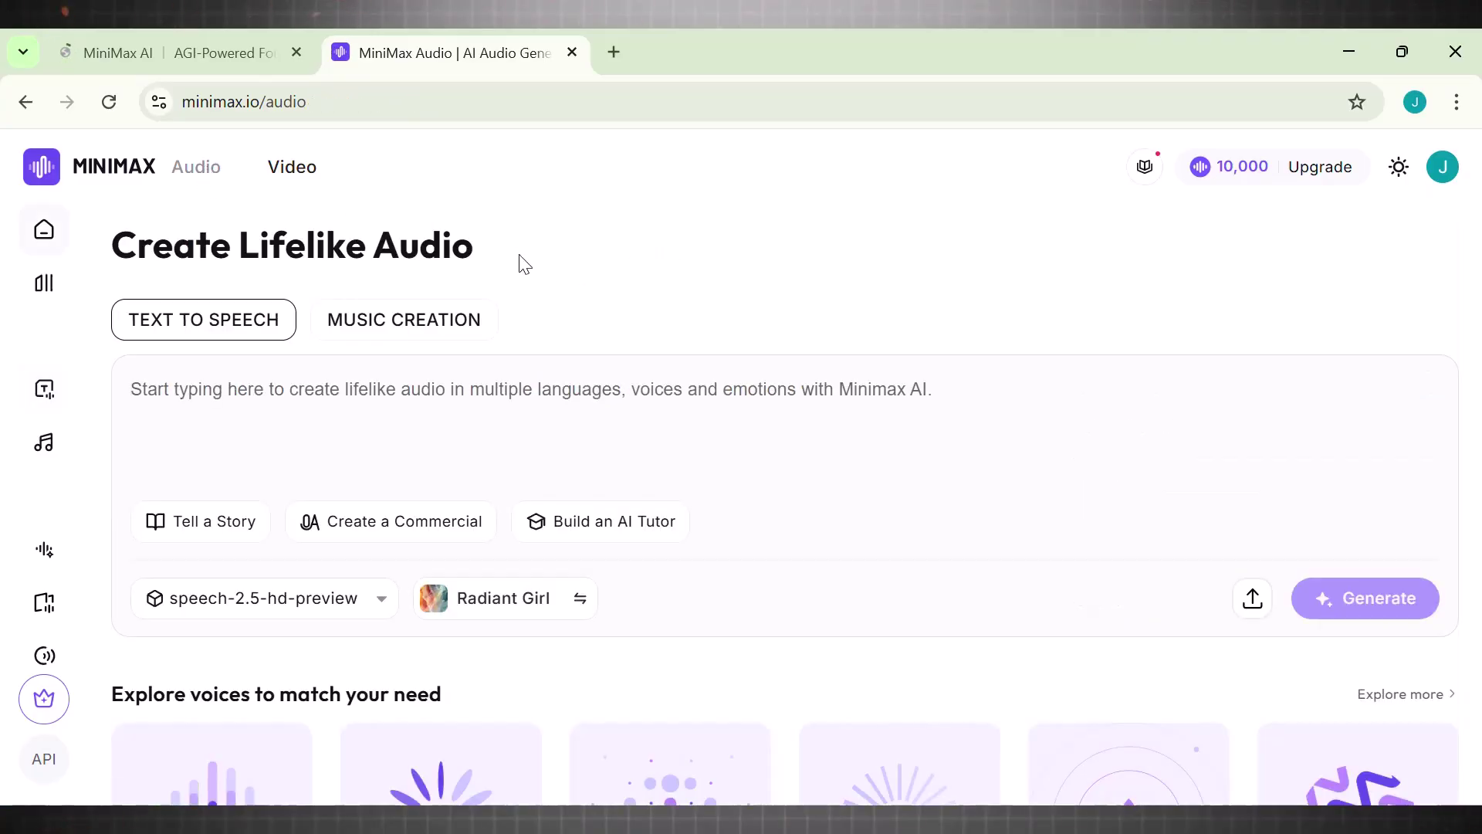
scroll(525, 265, down, 3)
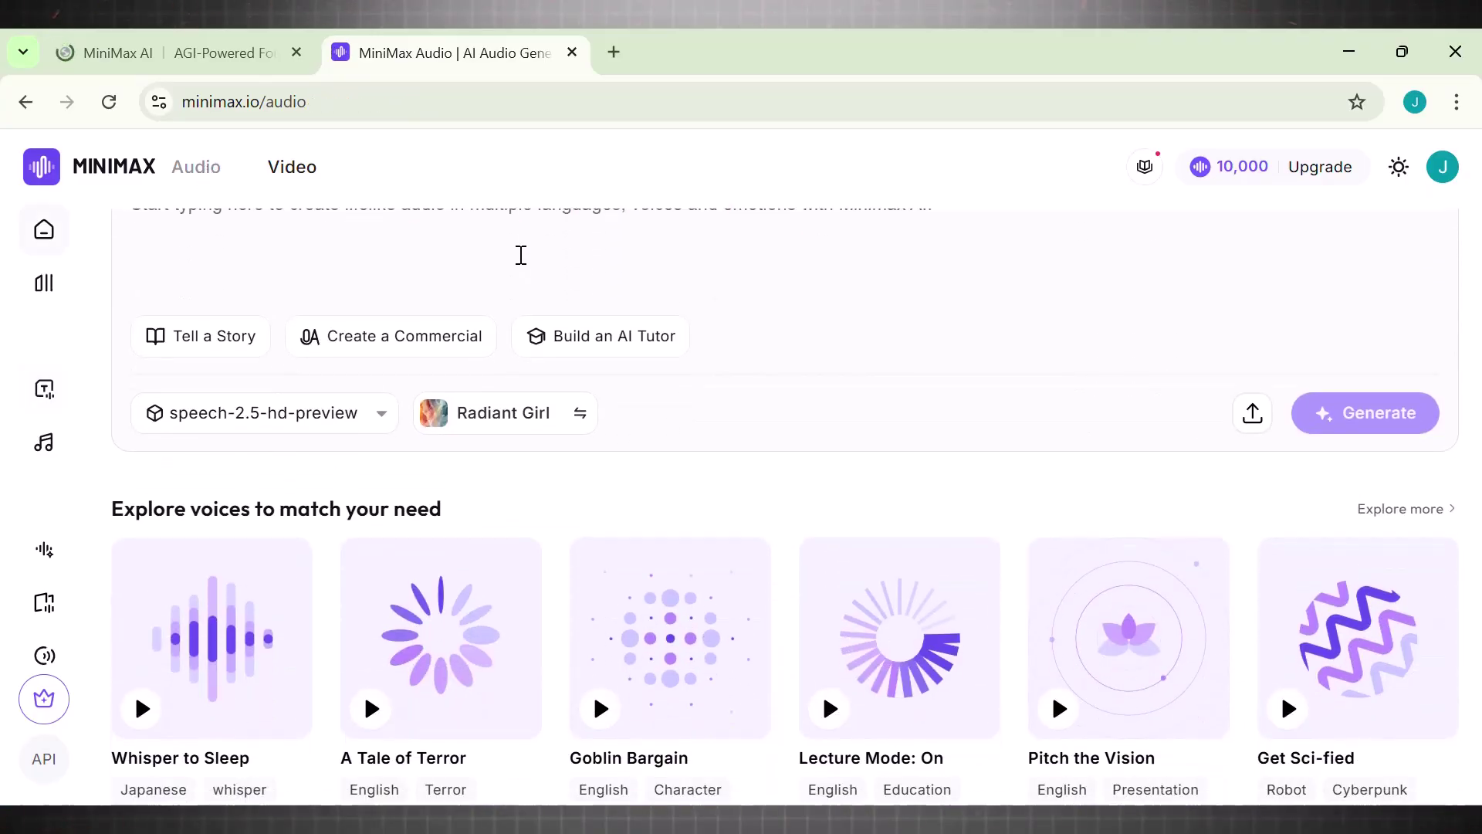
scroll(522, 259, down, 2)
scroll(520, 261, up, 3)
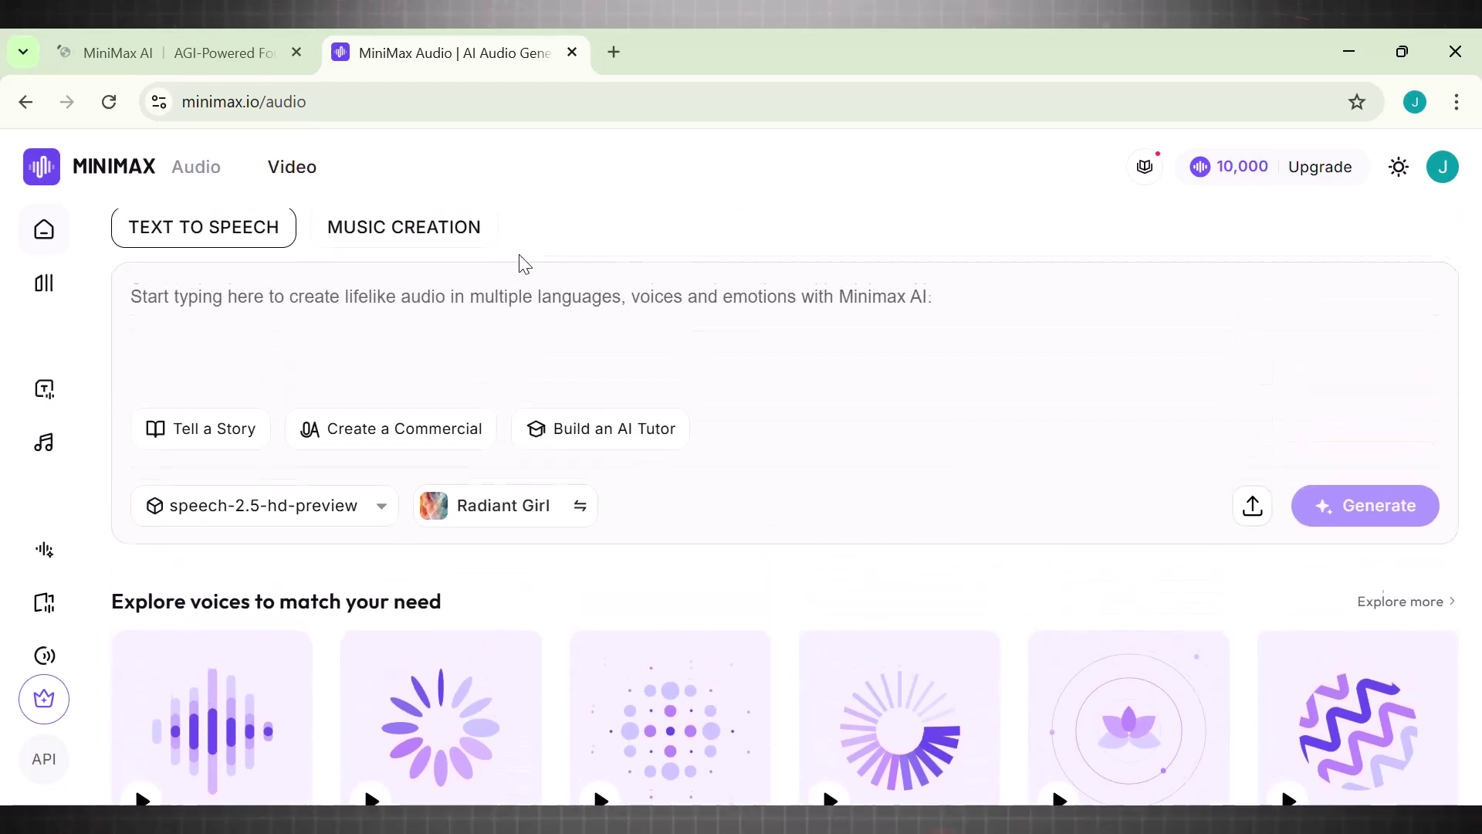
scroll(525, 265, up, 2)
click(313, 613)
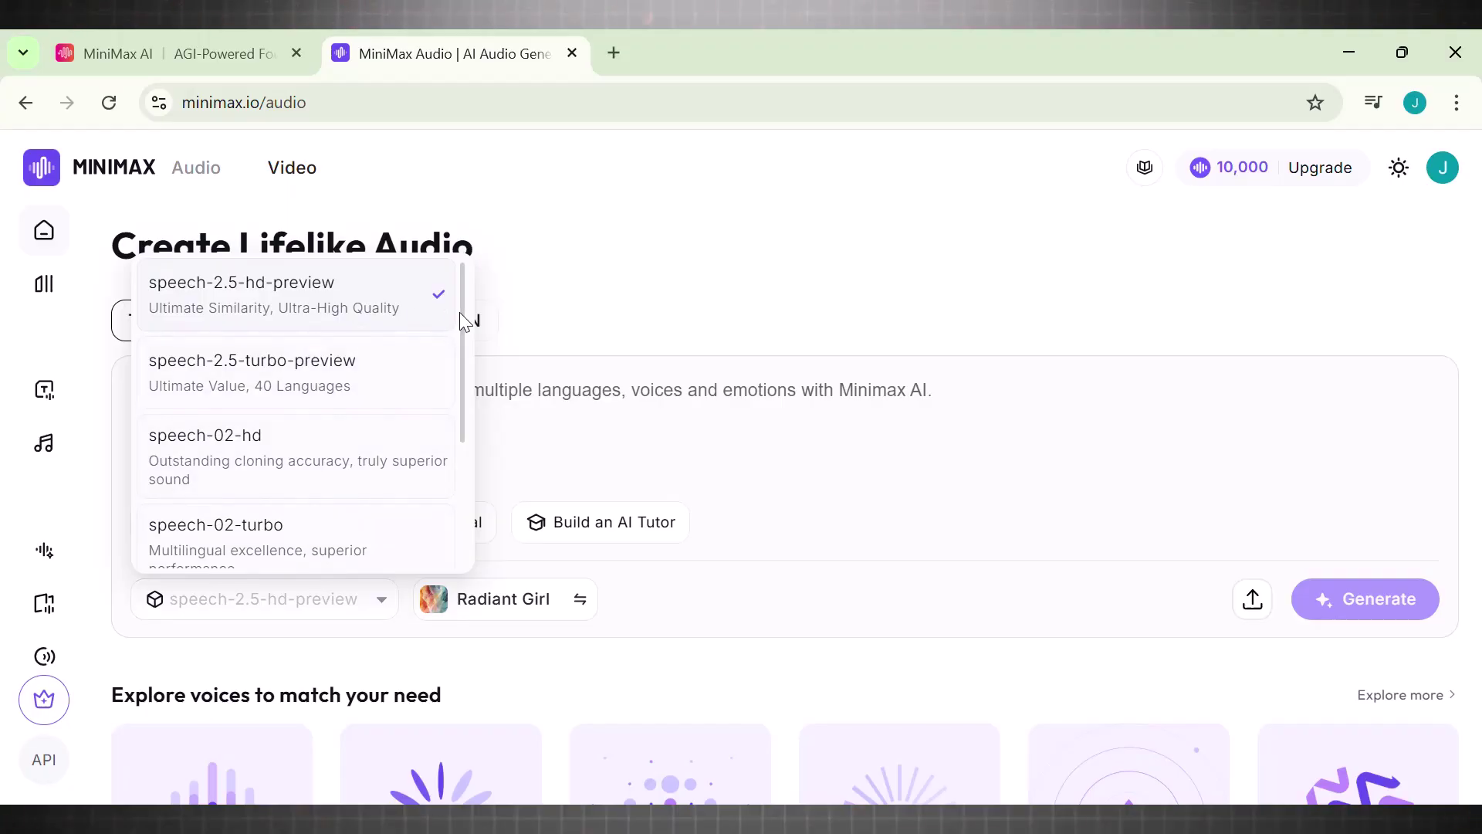
scroll(464, 320, down, 3)
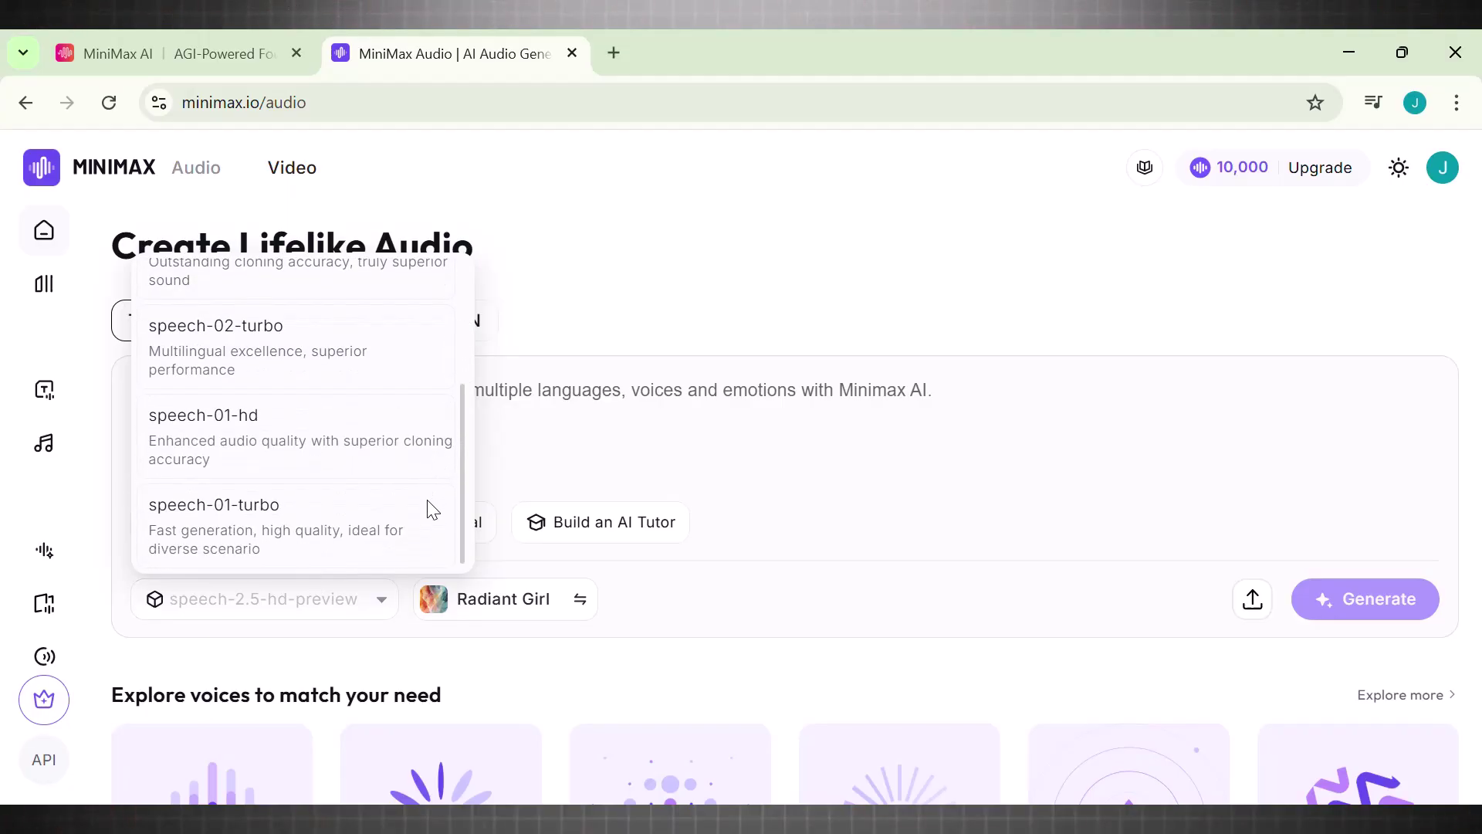
scroll(457, 400, up, 3)
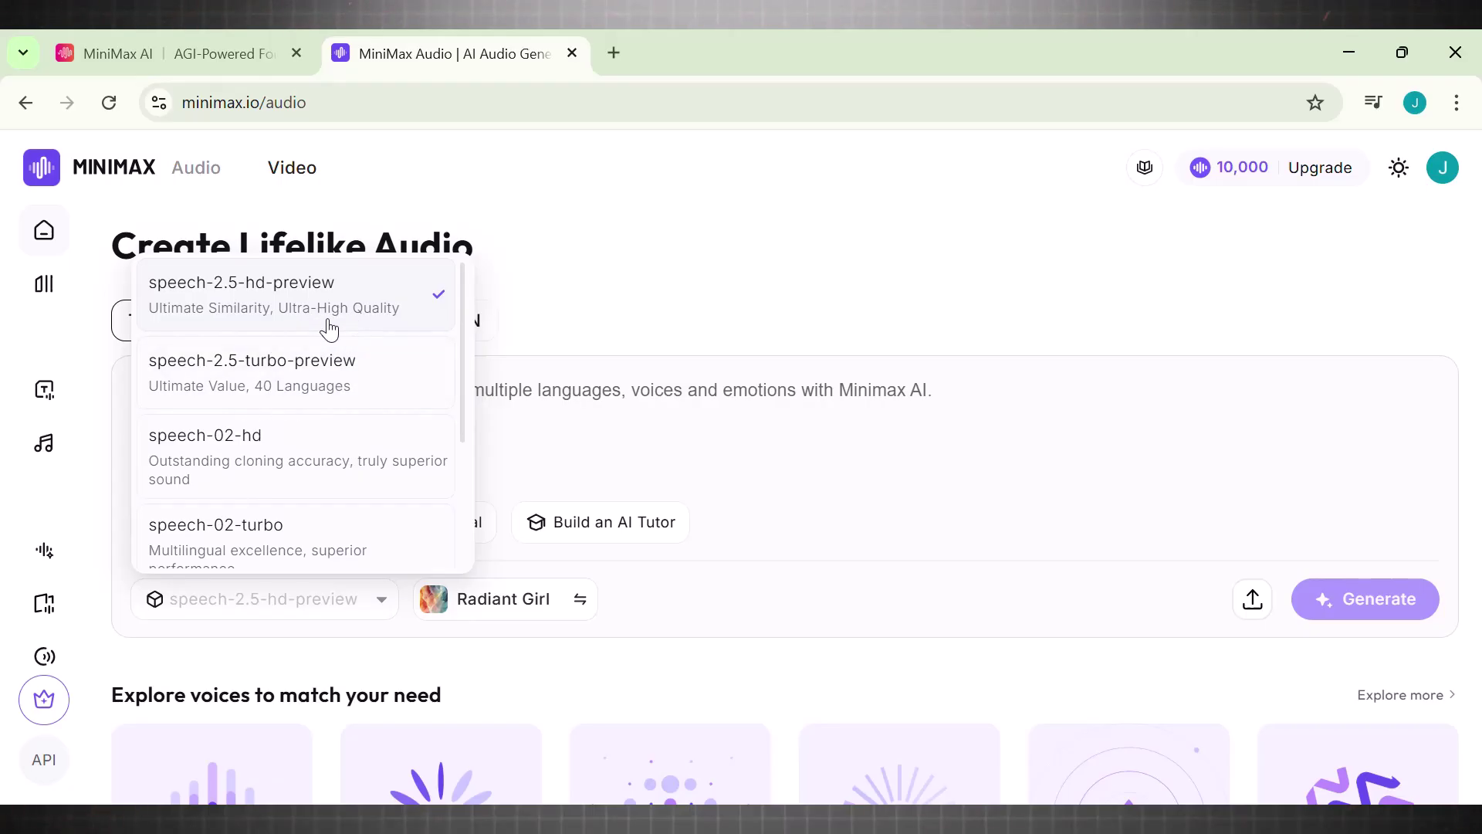
click(396, 311)
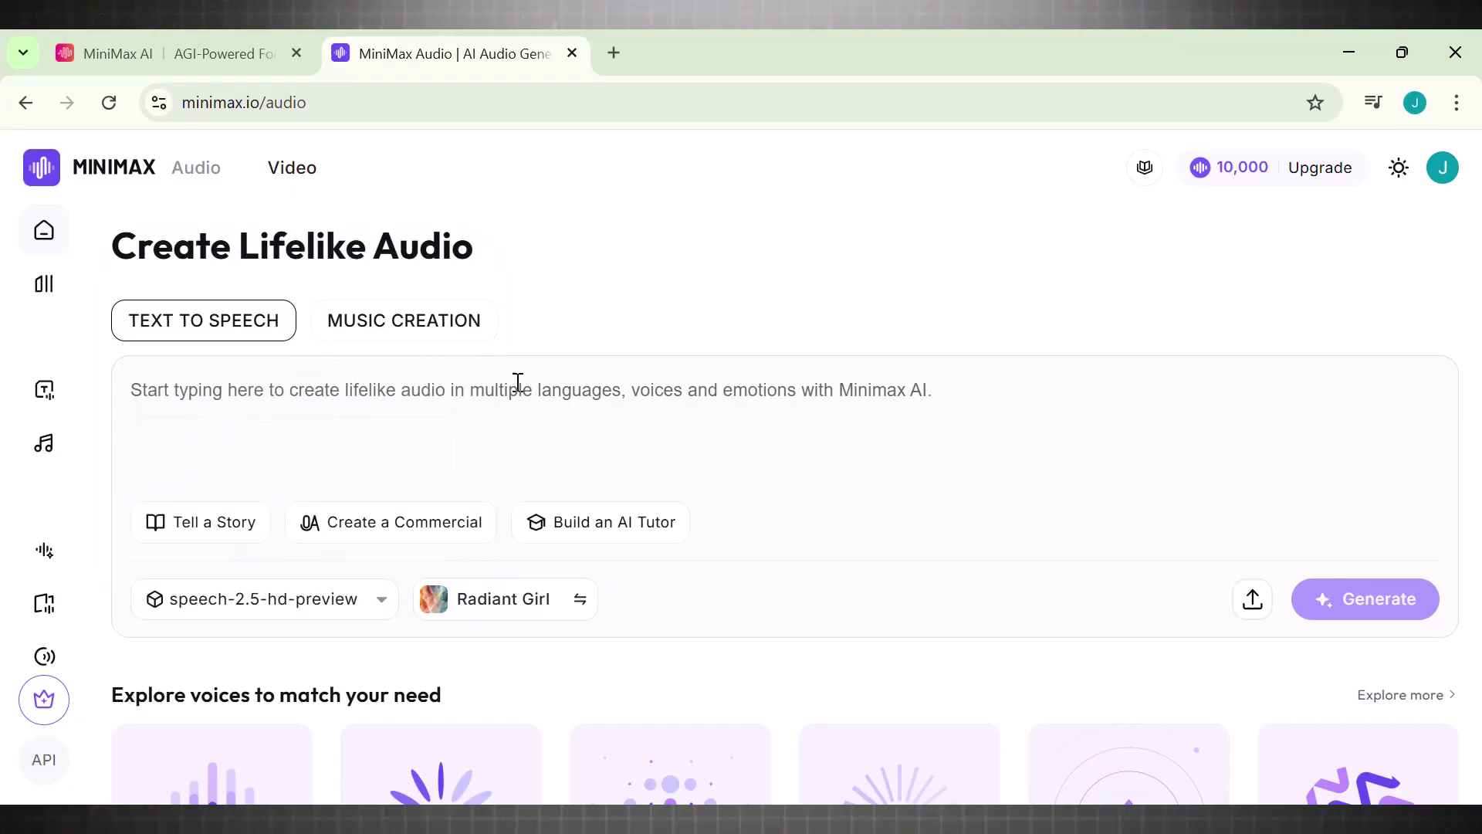
- Browse the Voice Selection library and close it, keeping Radiant Girl as the voice
click(537, 614)
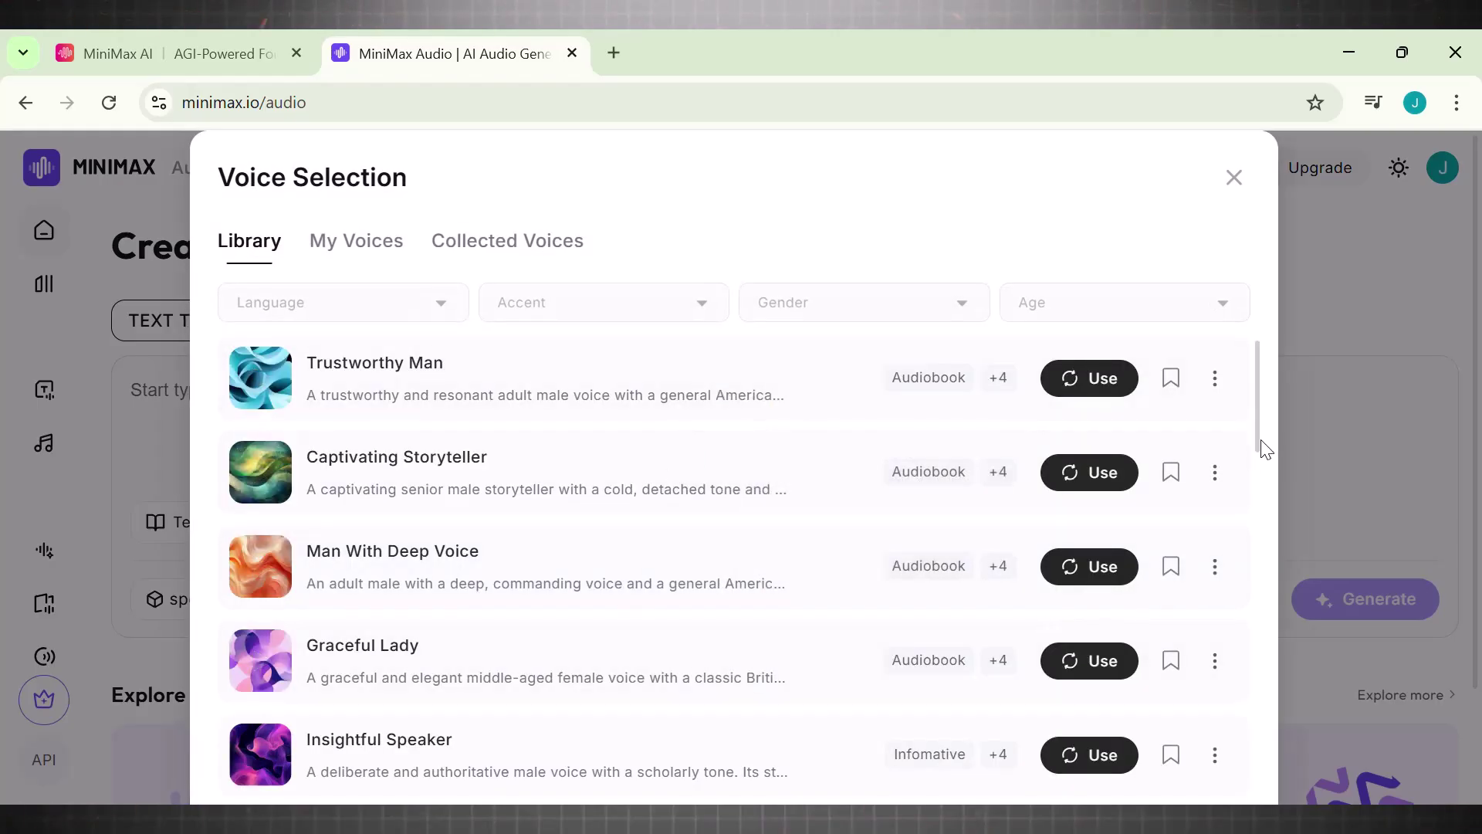
drag(1263, 450, 1239, 826)
click(1090, 734)
- Play the Pitch the Vision, Goblin Bargain and Get Sci-fied samples, then pause playback
scroll(628, 84, down, 4)
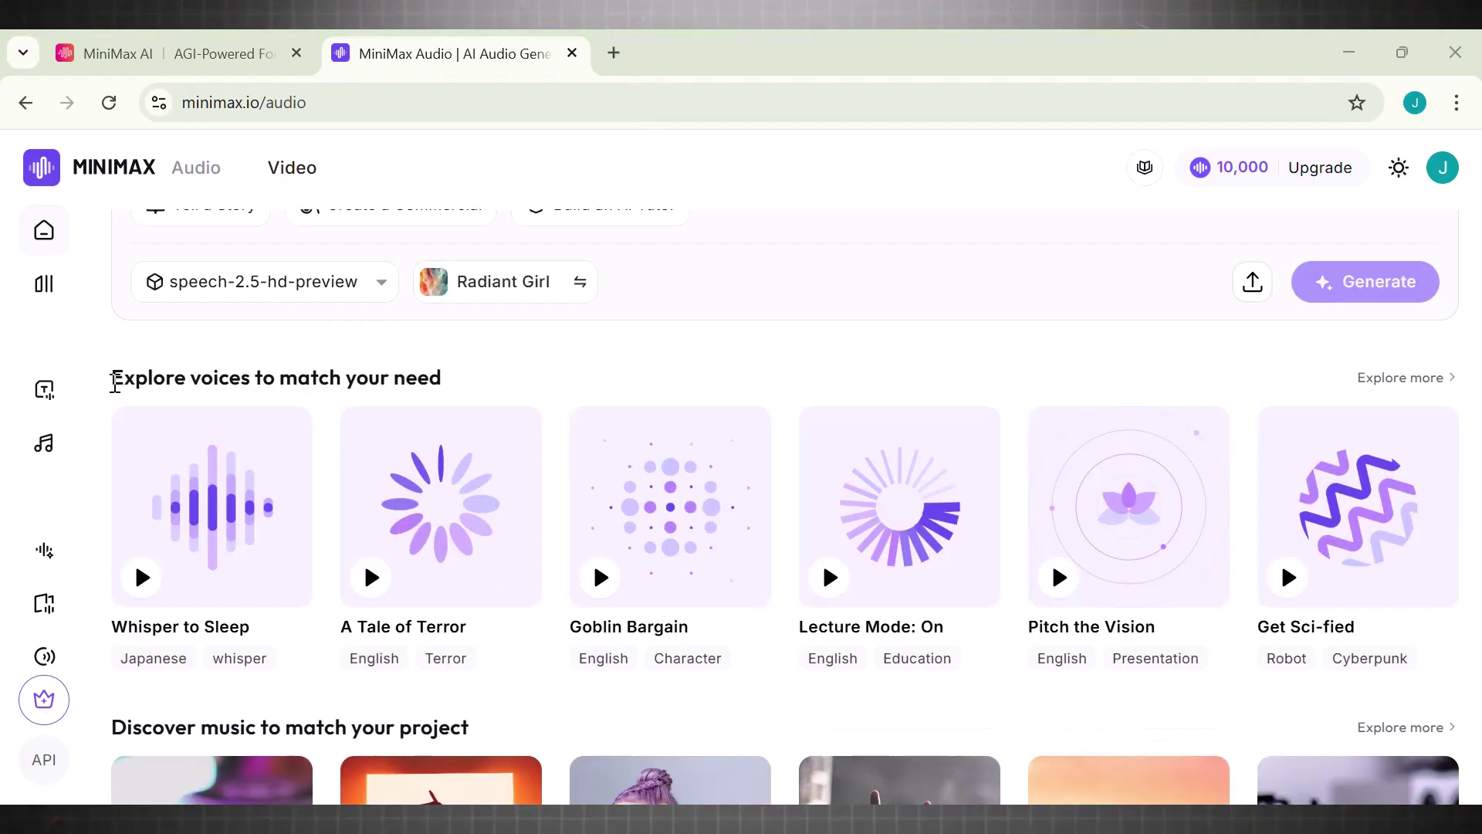
drag(115, 384, 572, 374)
click(577, 378)
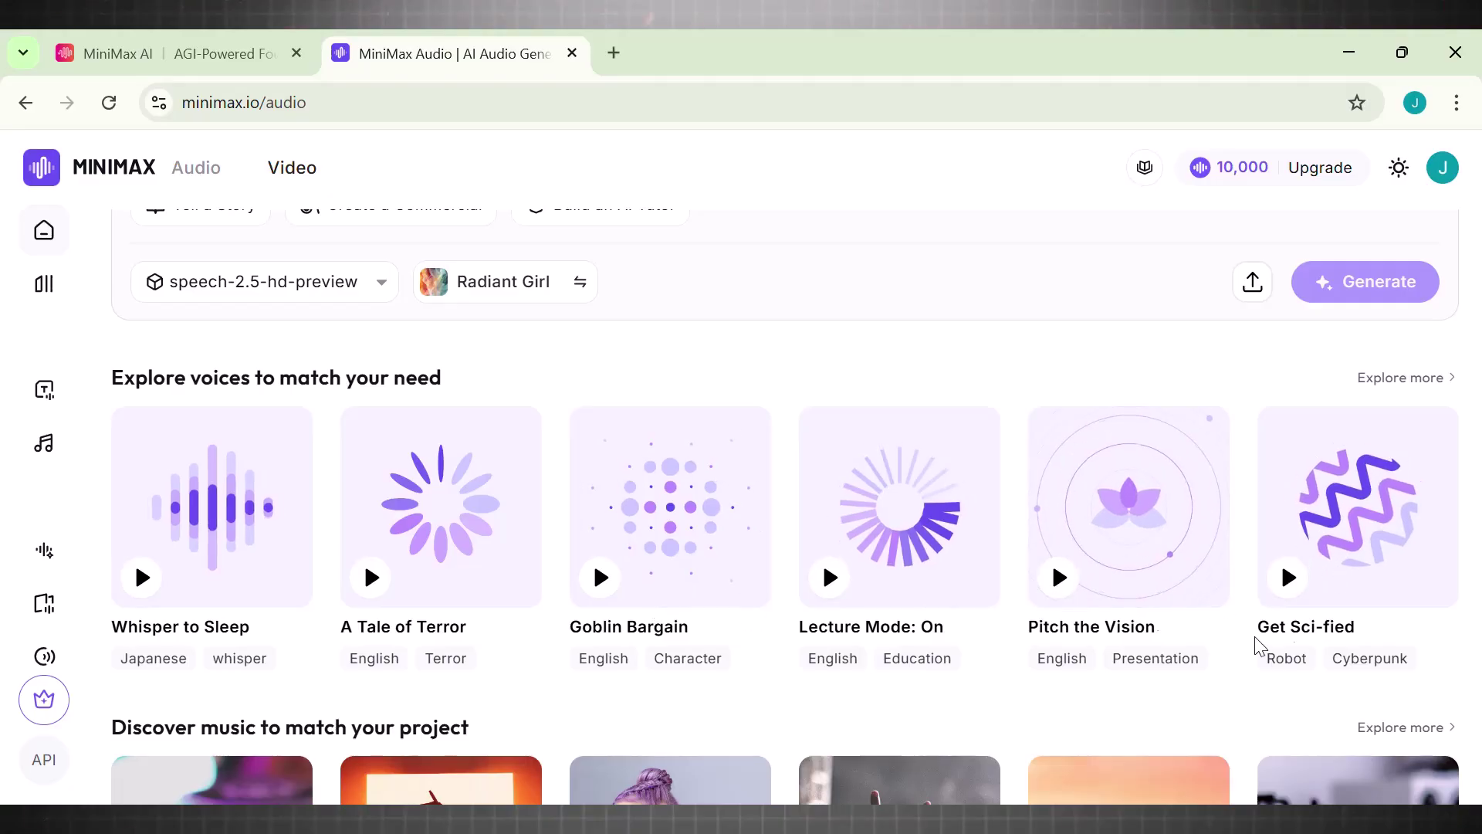
click(1103, 627)
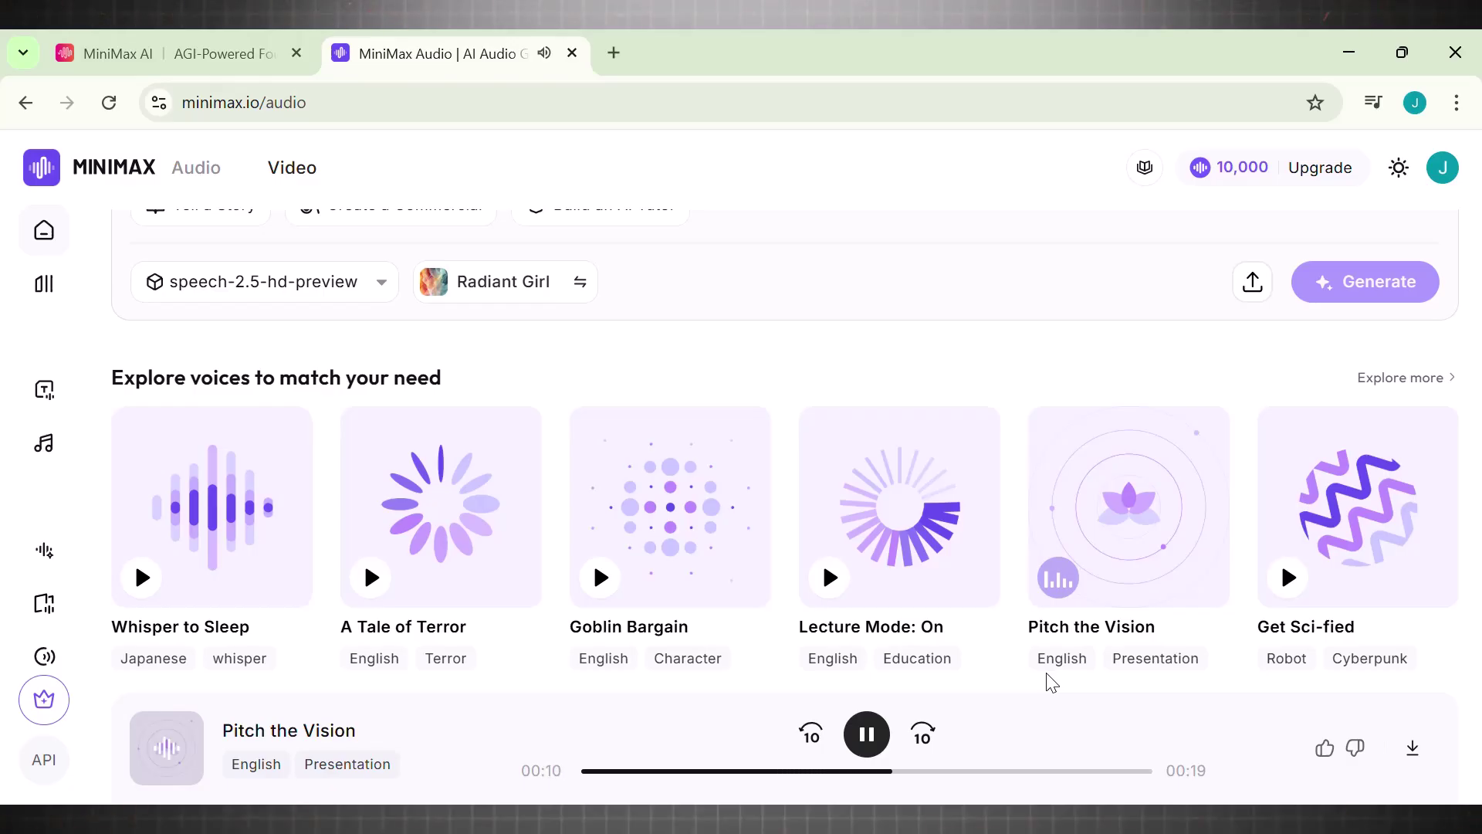
click(600, 578)
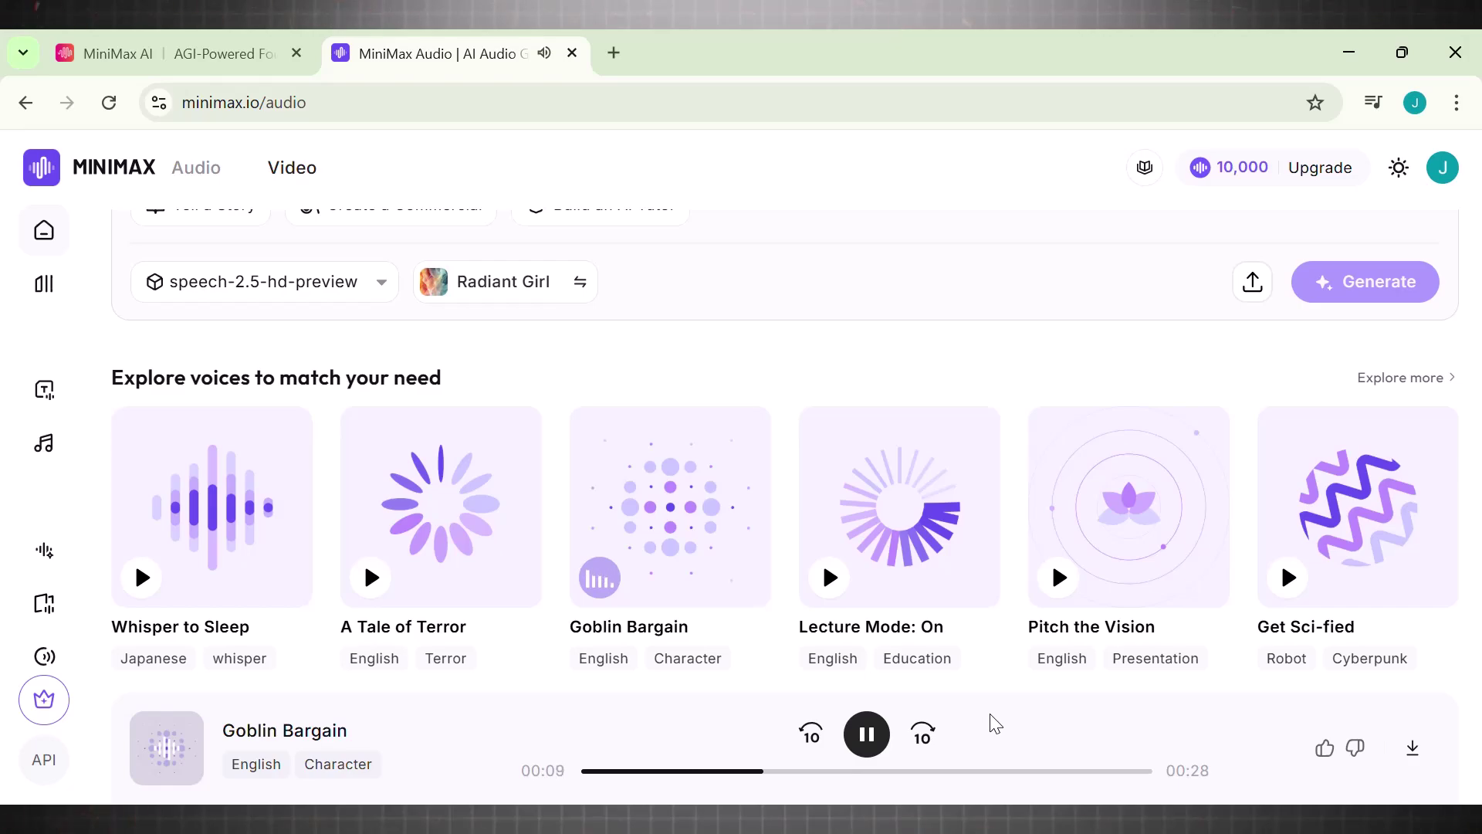
click(1288, 577)
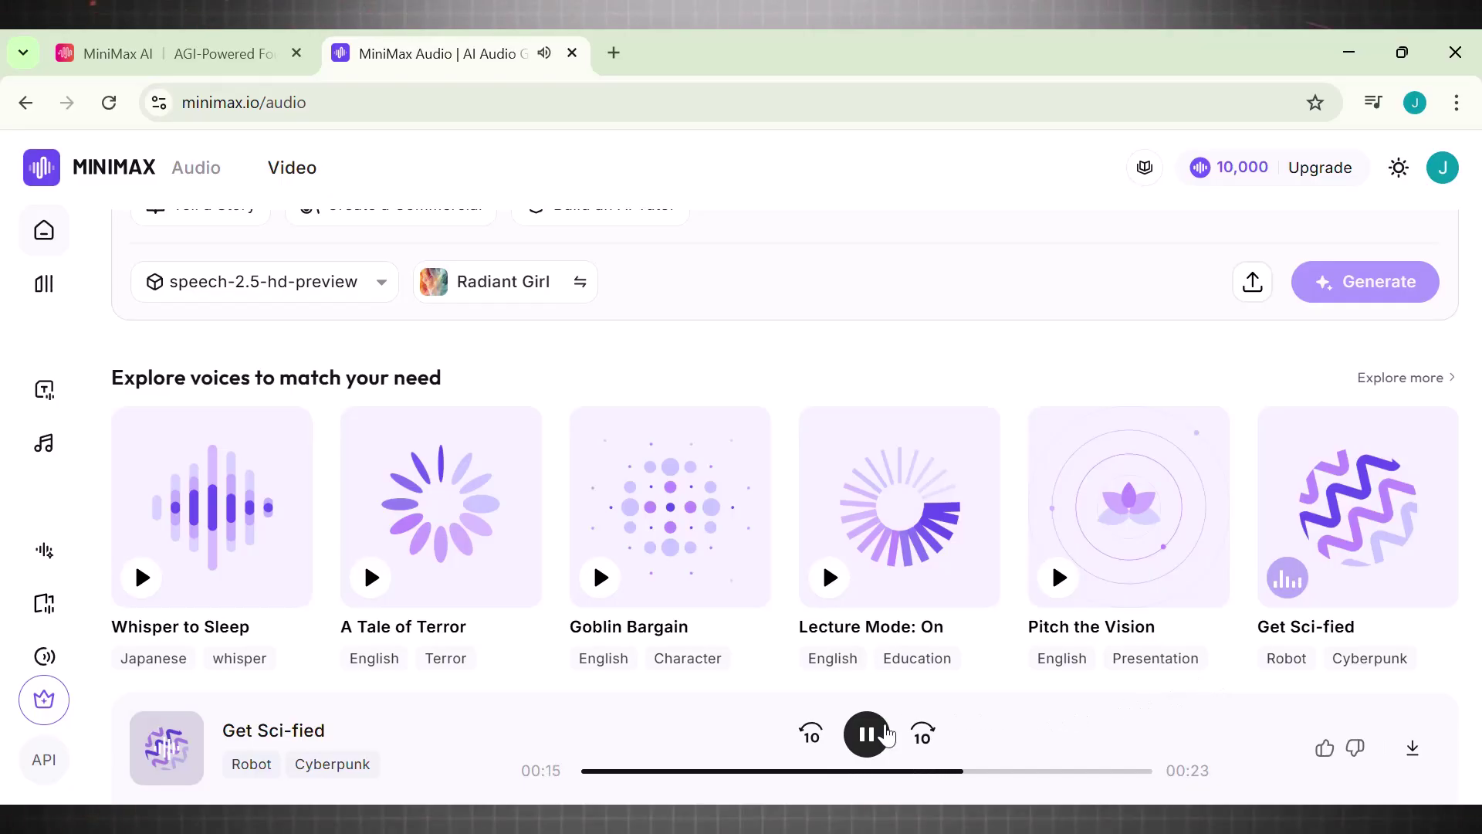
click(867, 733)
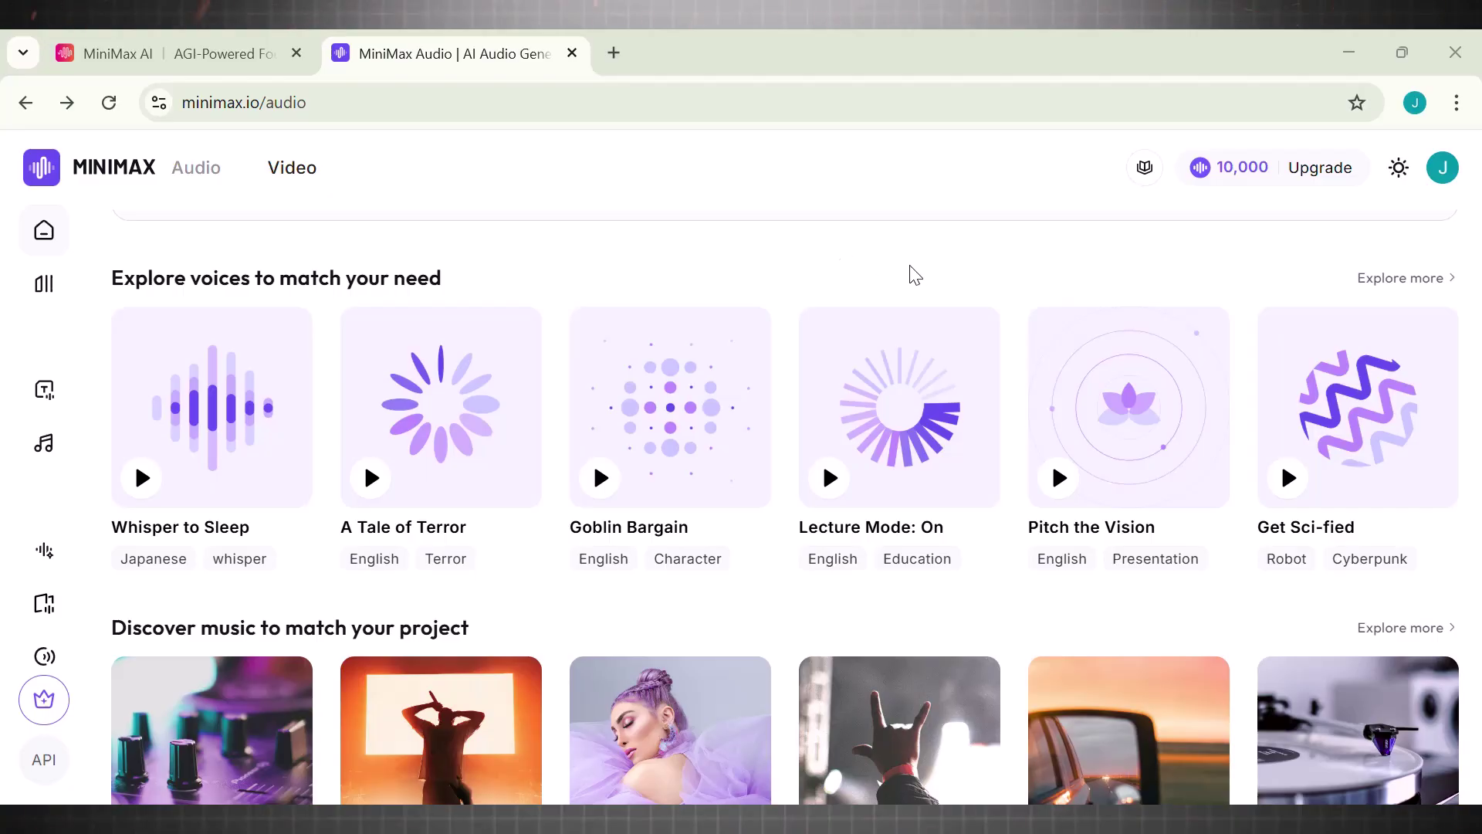
- Open Music Creation from Discover music, check the Music-1.5 model list, then return to the Audio home page
scroll(916, 276, down, 2)
scroll(915, 276, down, 3)
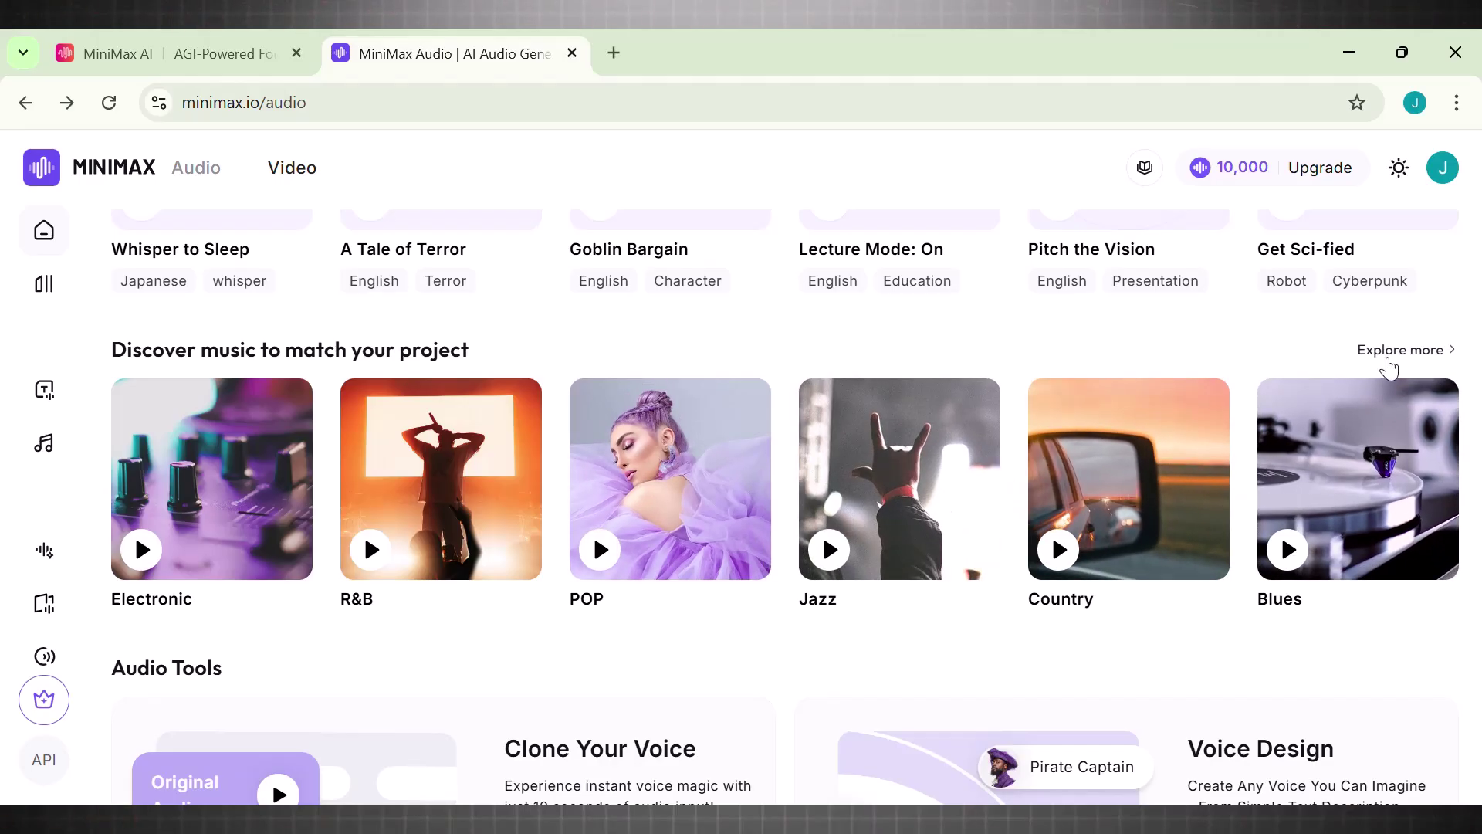
click(1382, 361)
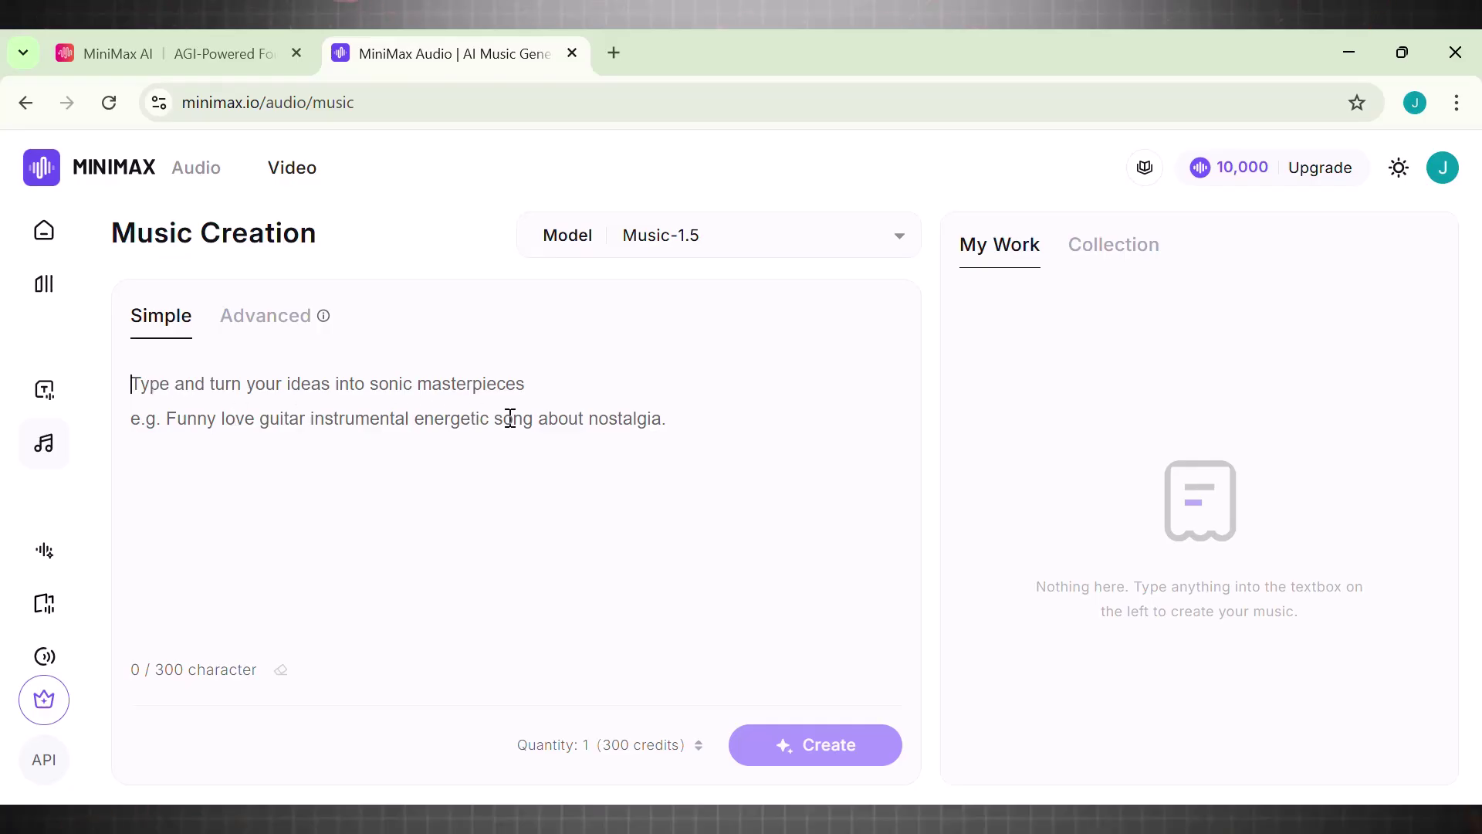
click(766, 254)
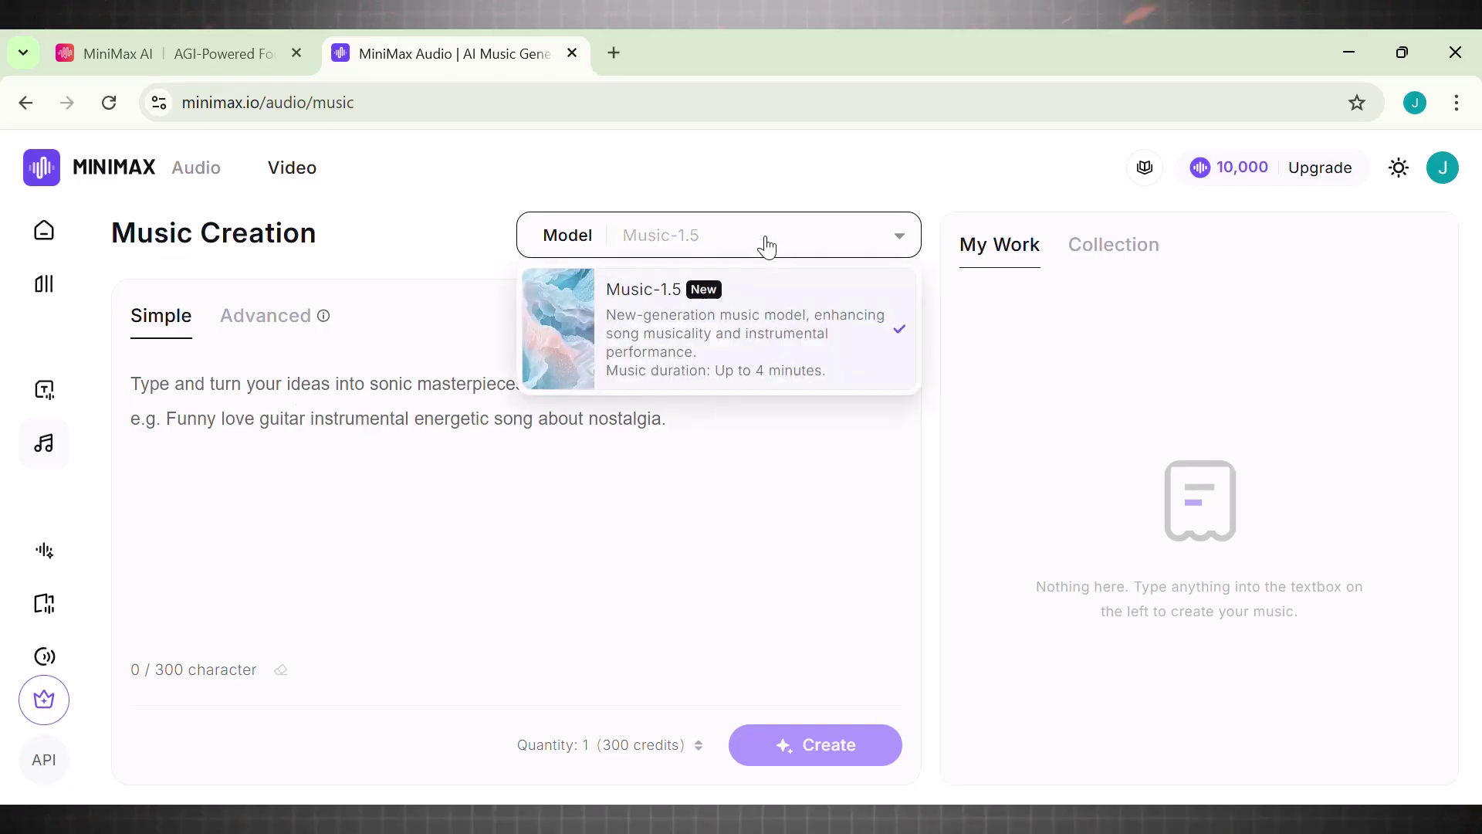
key(alt+Left)
scroll(1313, 282, down, 4)
scroll(1312, 282, down, 6)
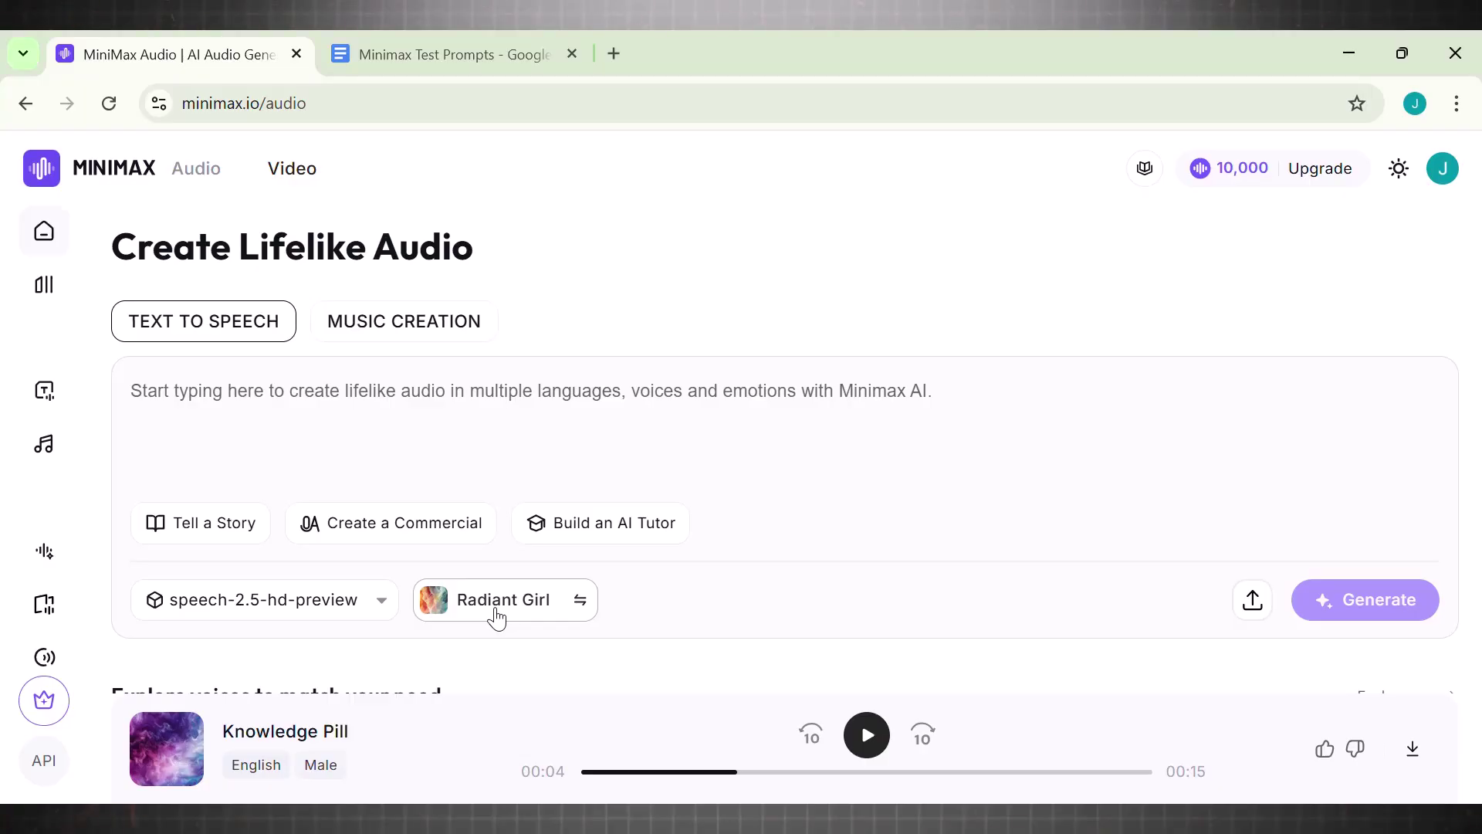
- Open the voice library and filter it to English voices
click(496, 617)
click(405, 317)
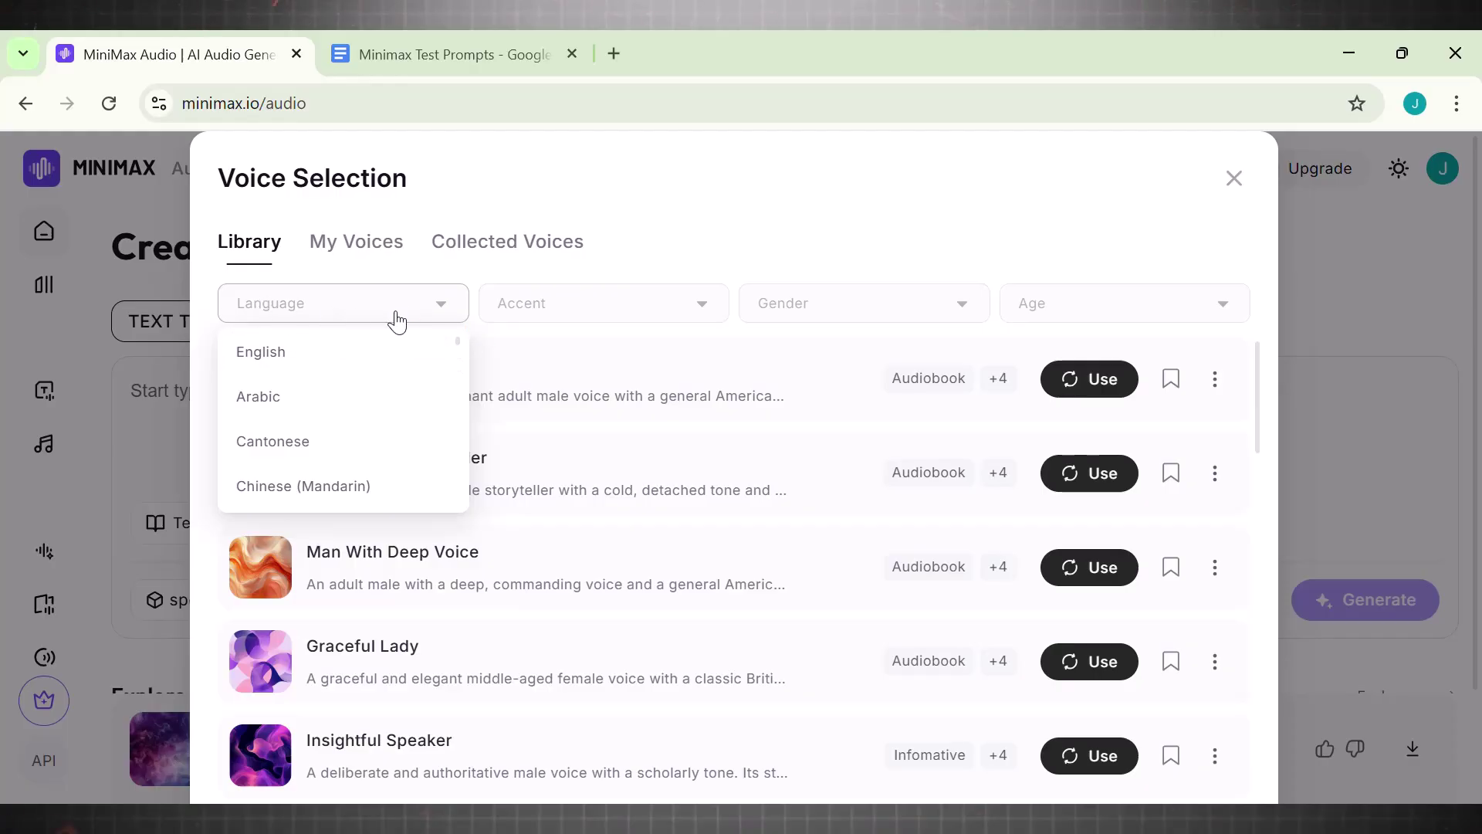
click(536, 346)
click(536, 347)
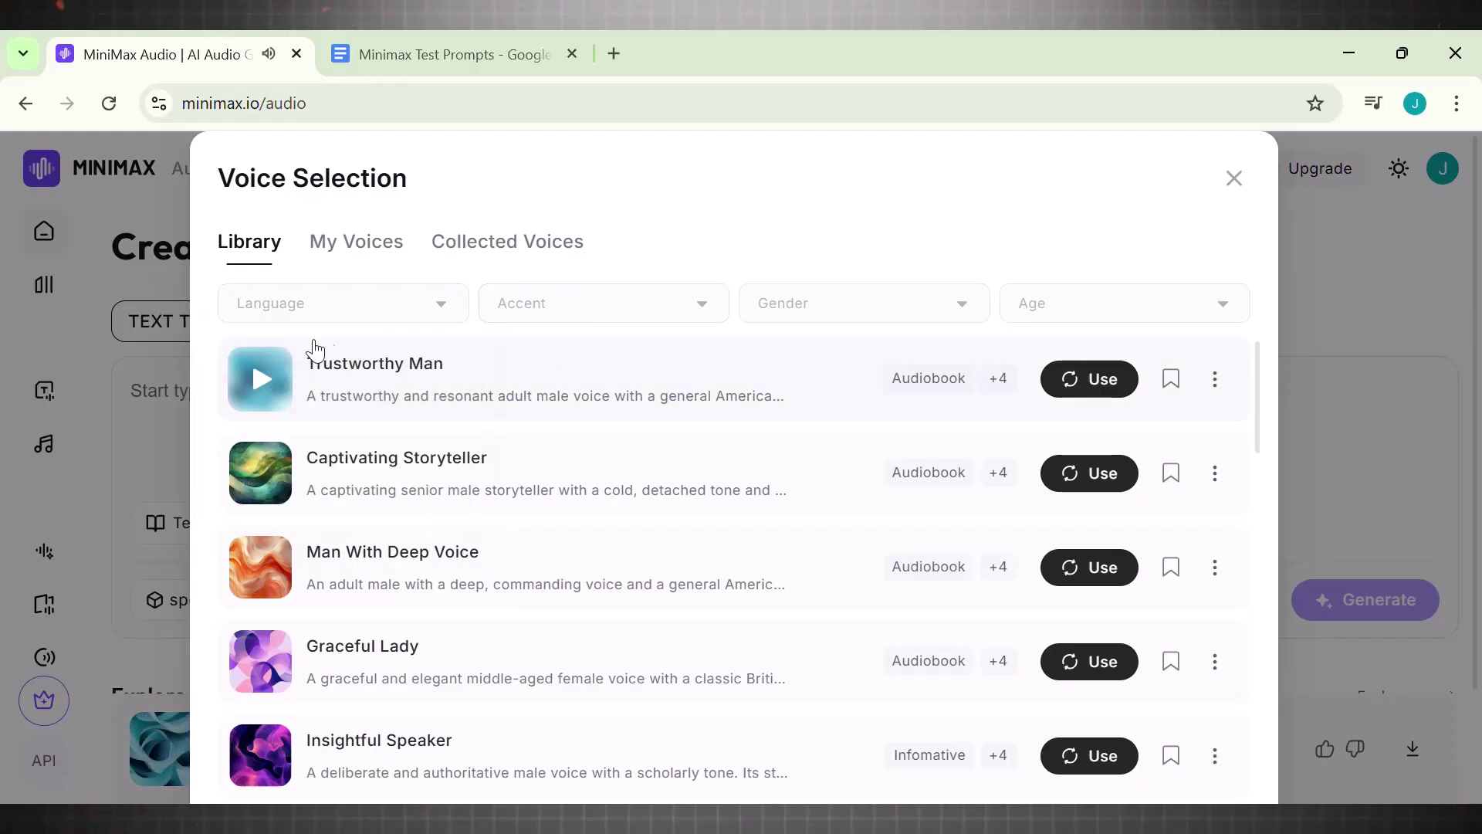
click(413, 316)
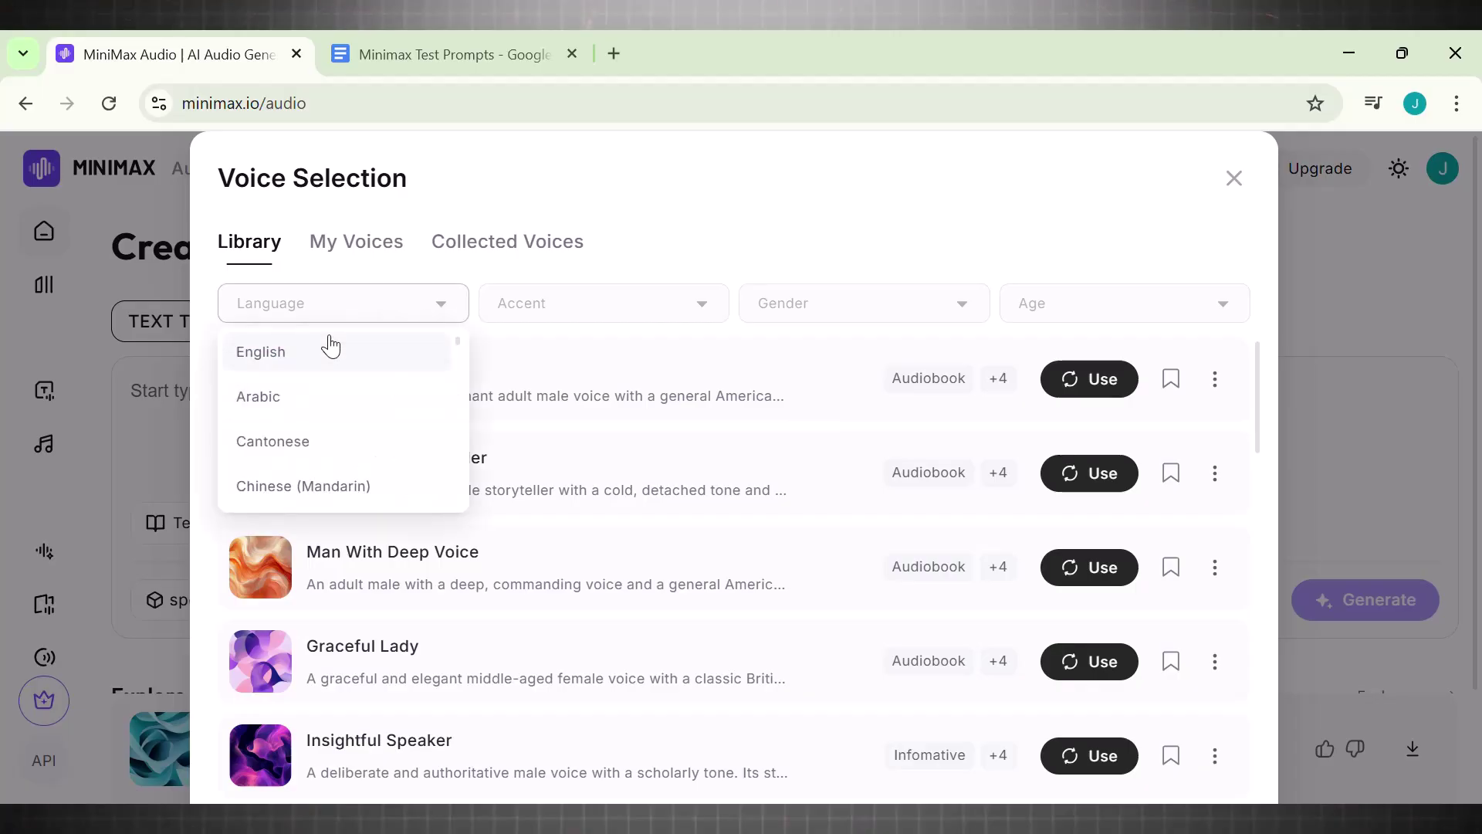
drag(459, 340, 457, 502)
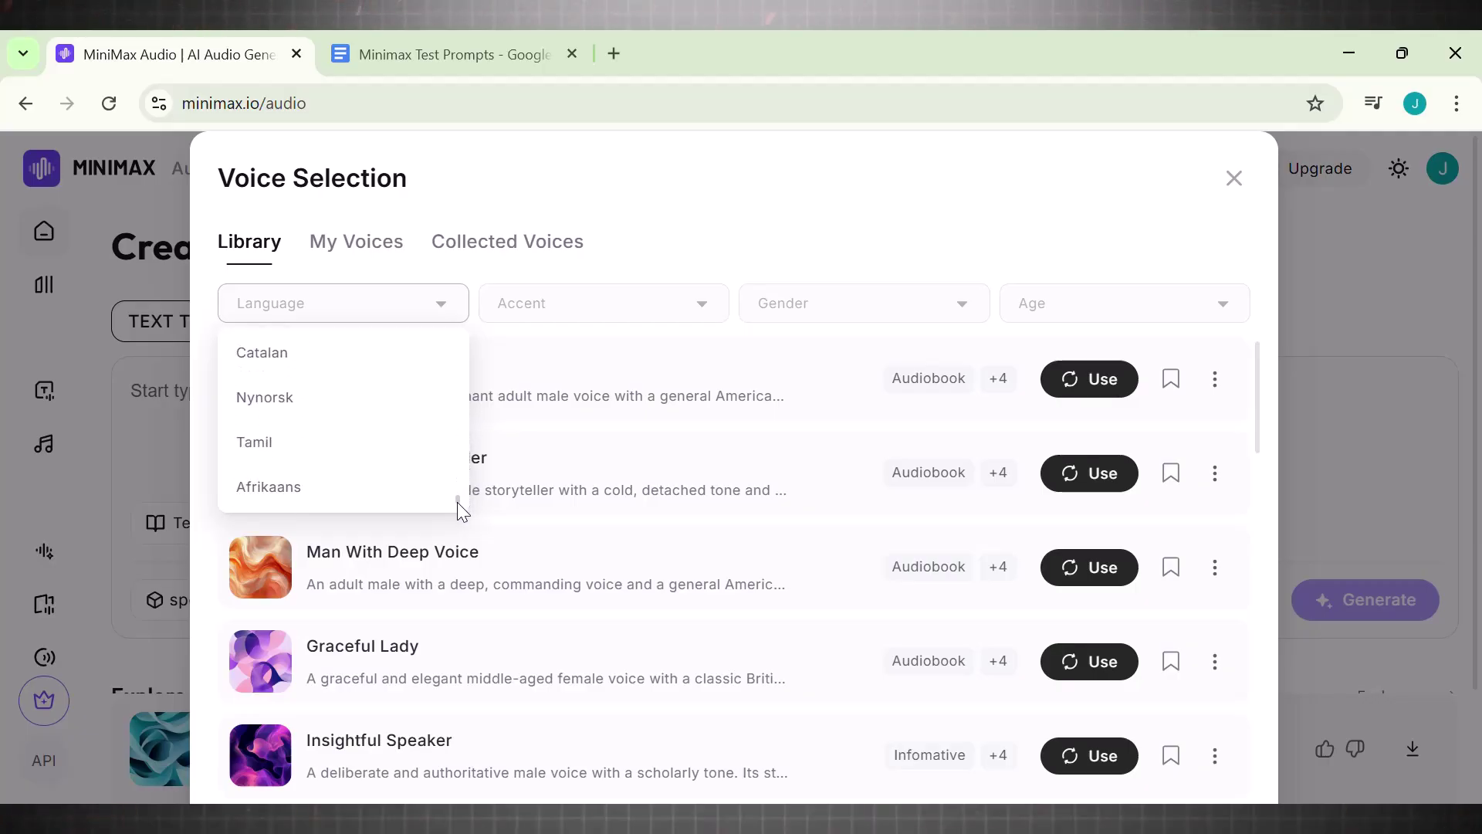
click(354, 364)
mouse_move(483, 378)
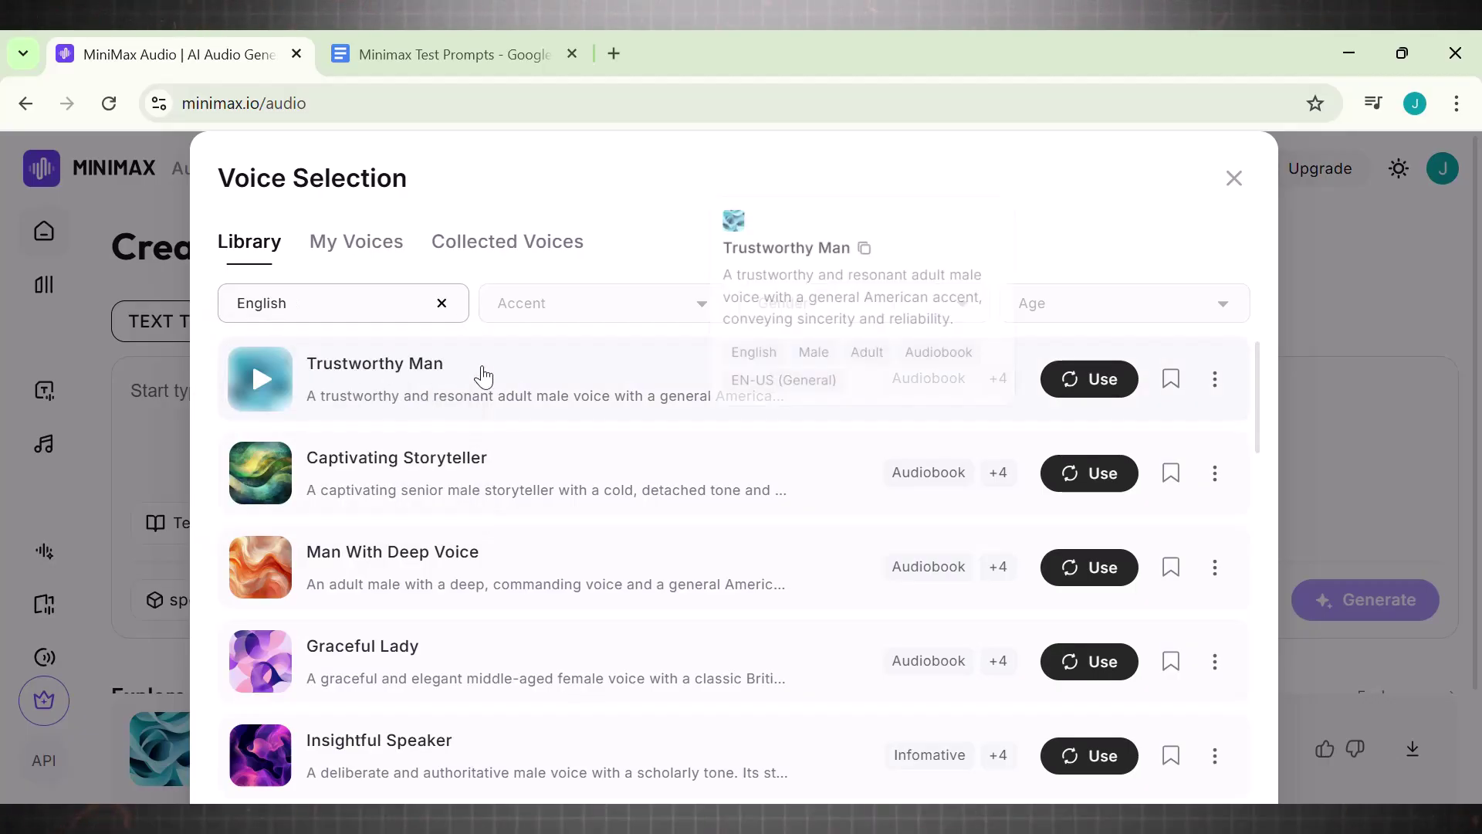
click(528, 318)
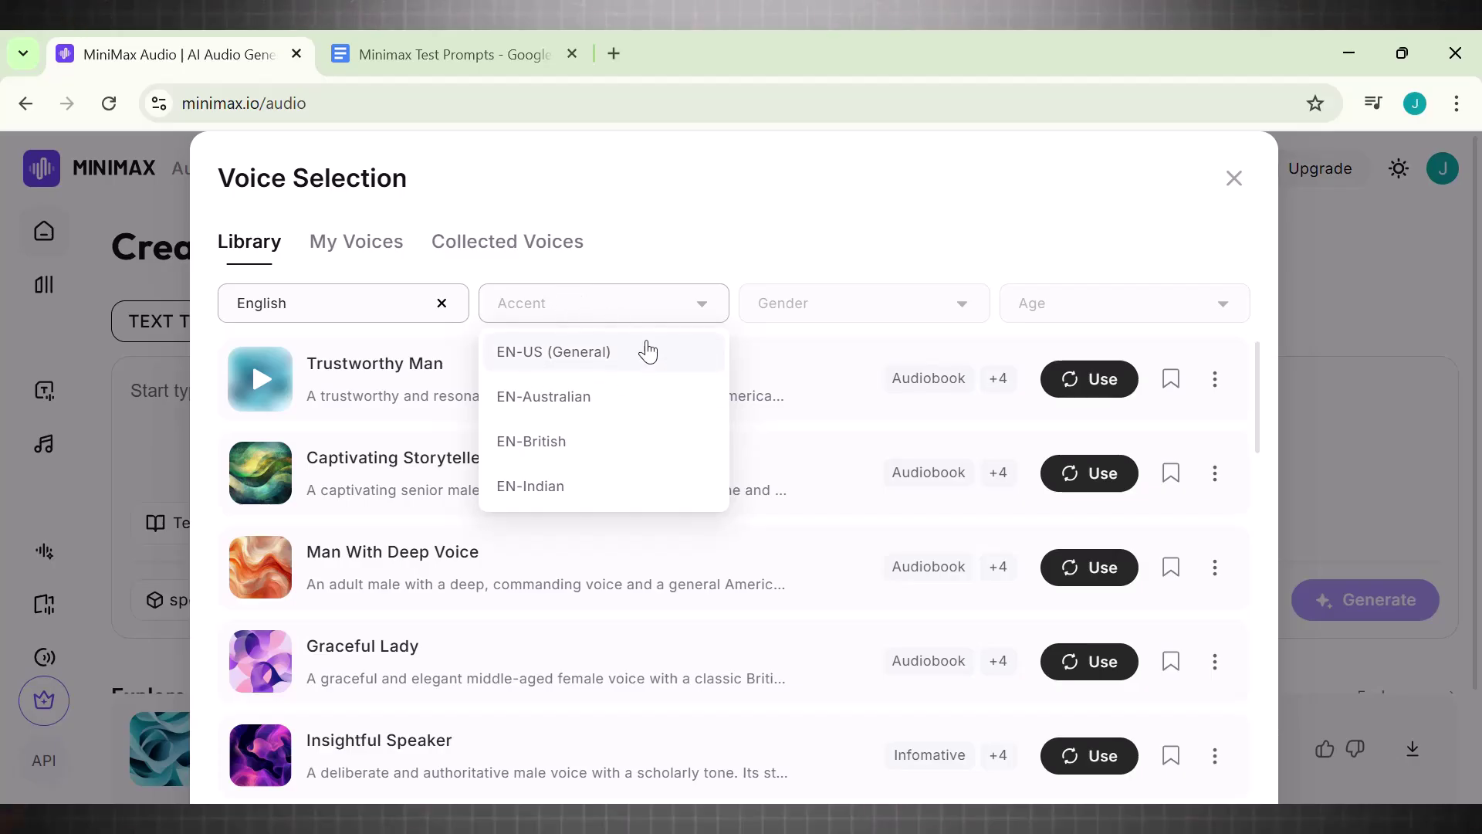
- Narrow the voices to Male and Young Adult, then switch to the Minimax Test Prompts document
click(818, 309)
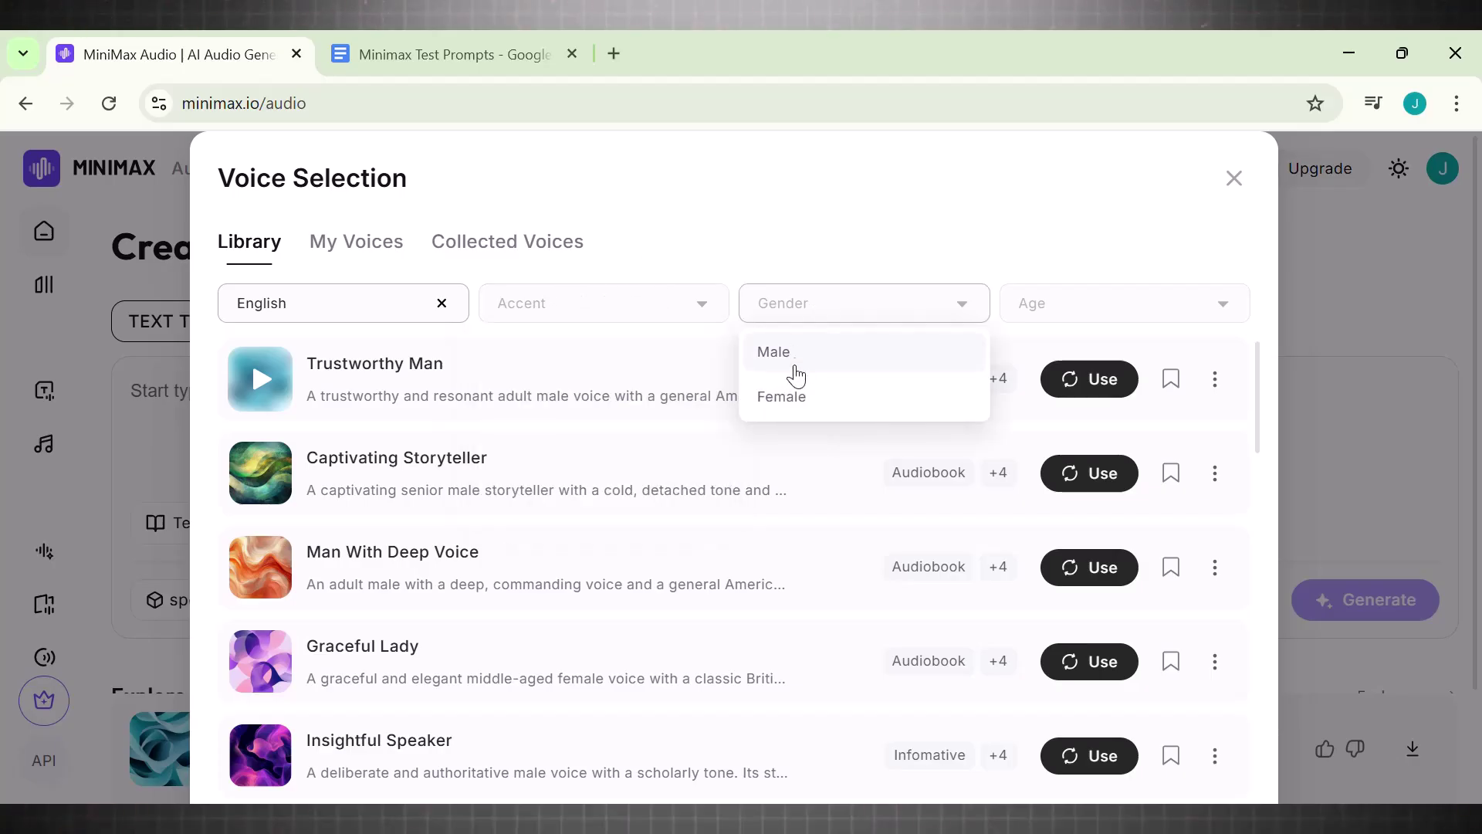
click(812, 402)
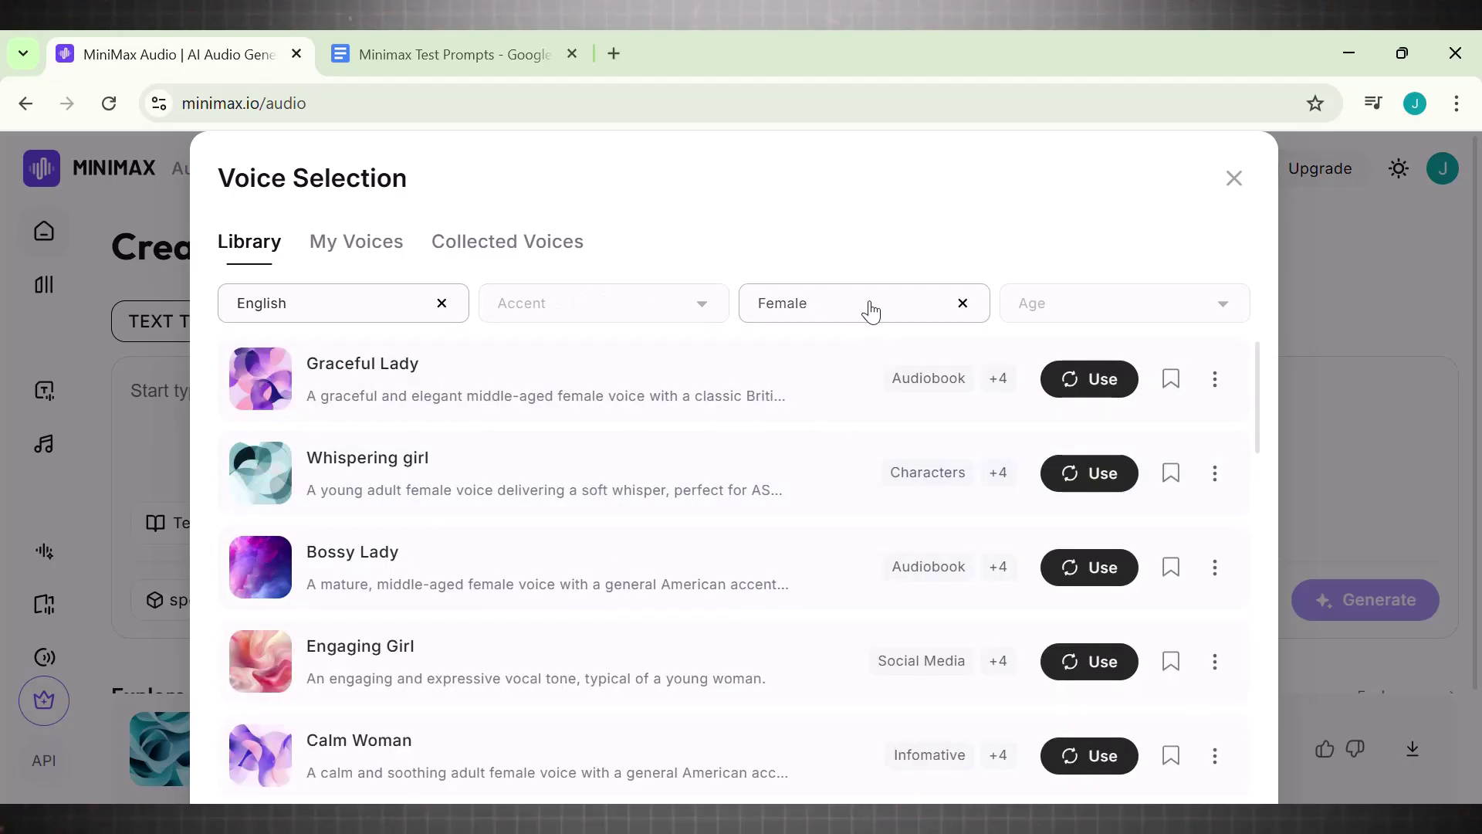
click(867, 308)
click(834, 361)
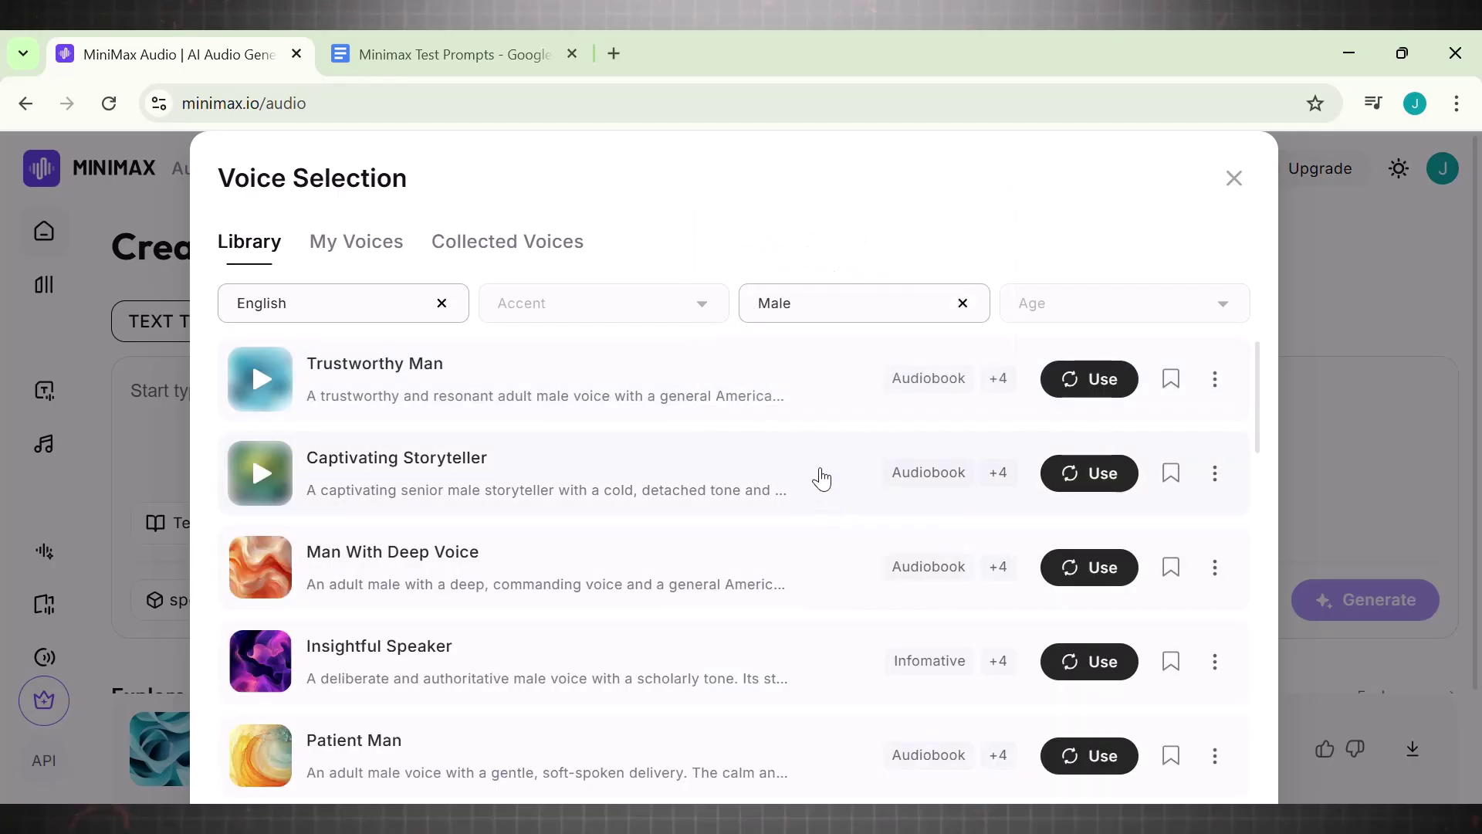
click(1124, 303)
drag(1240, 392, 1233, 357)
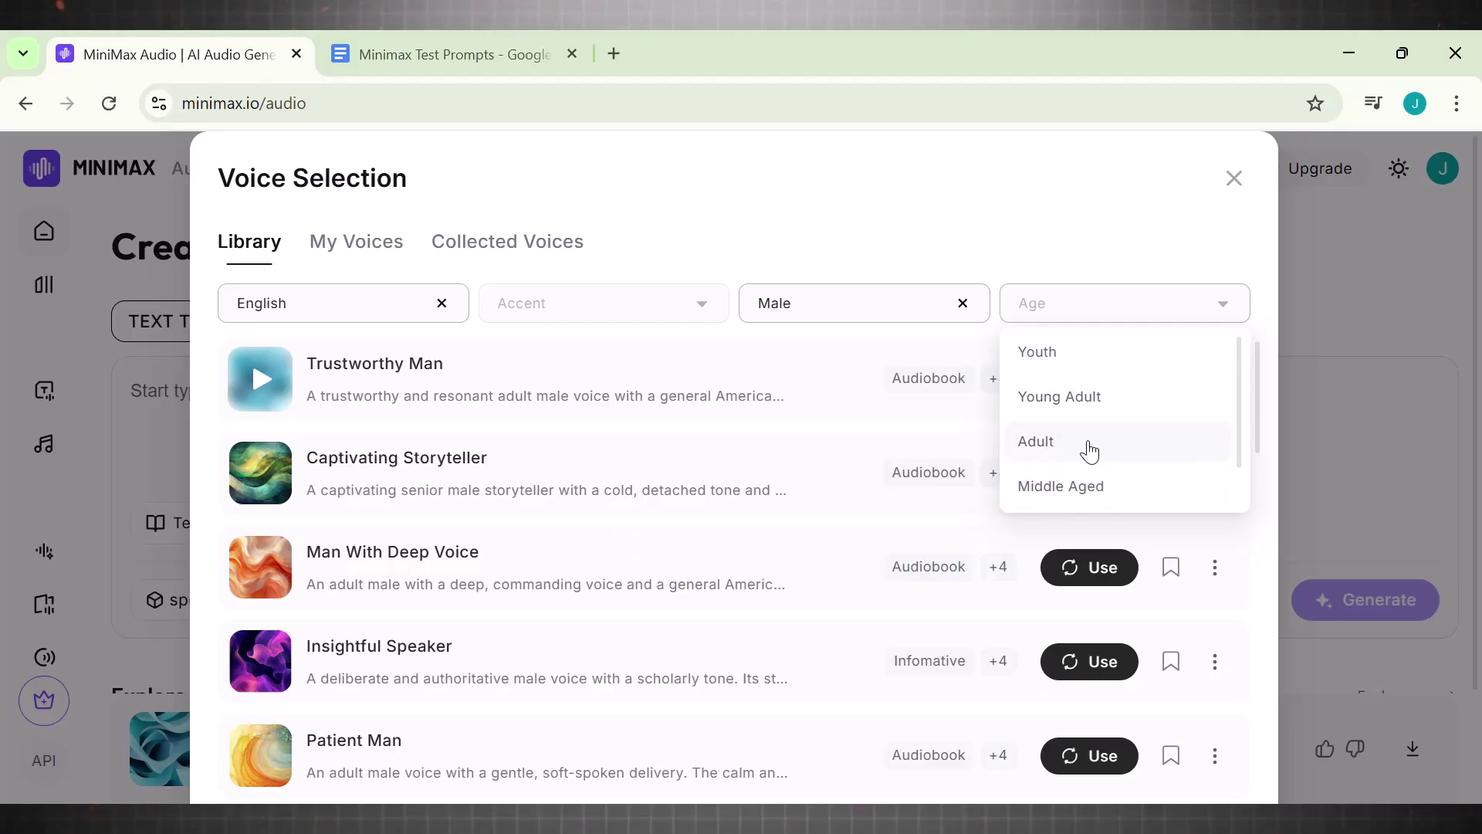
click(1117, 412)
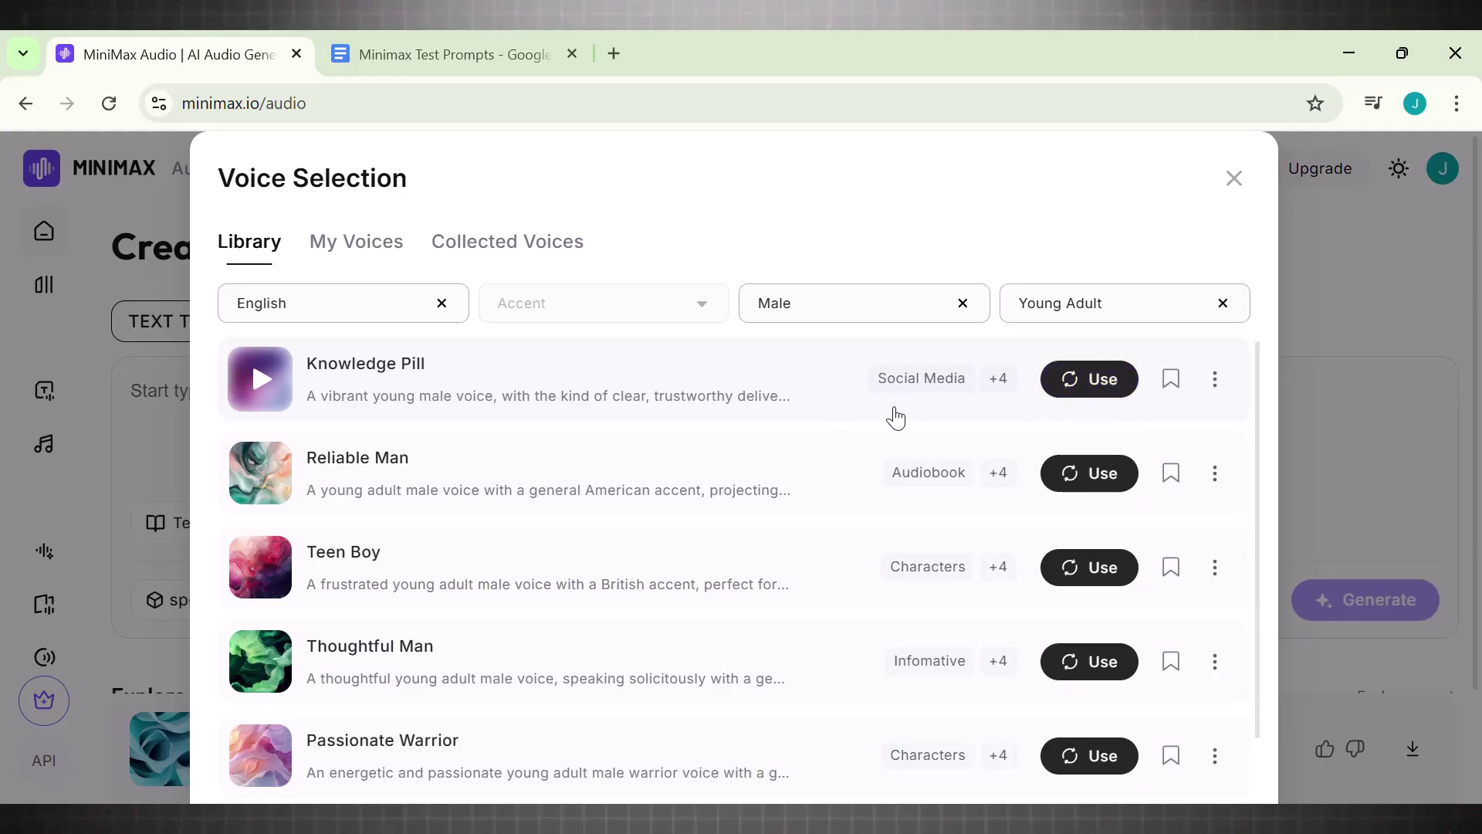
key(ctrl+Tab)
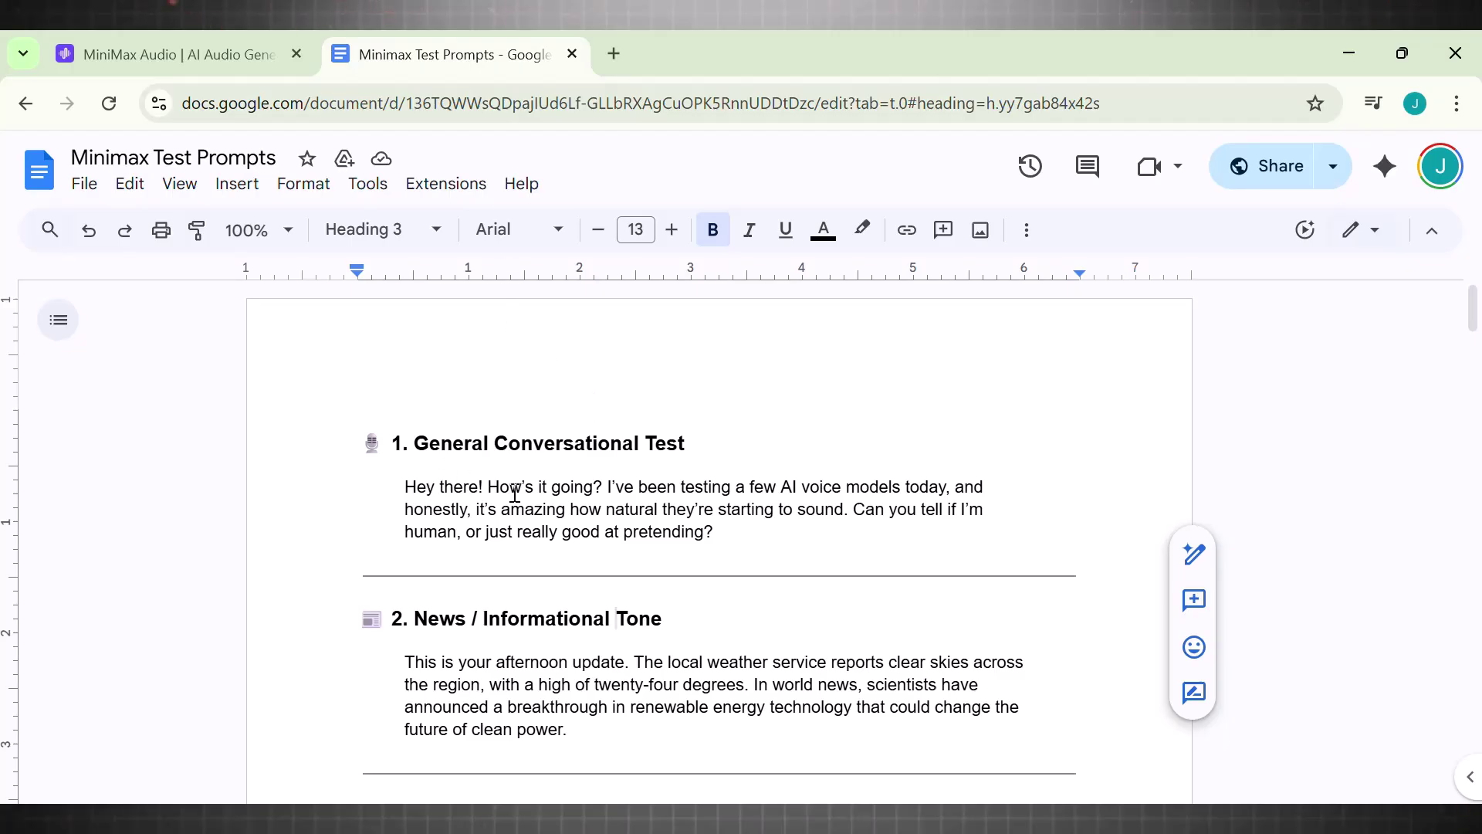
- Review the General Conversational Test and News / Informational prompts, then return to the MiniMax voice library
mouse_move(1474, 301)
mouse_down()
mouse_move(1475, 360)
mouse_move(1475, 307)
mouse_up()
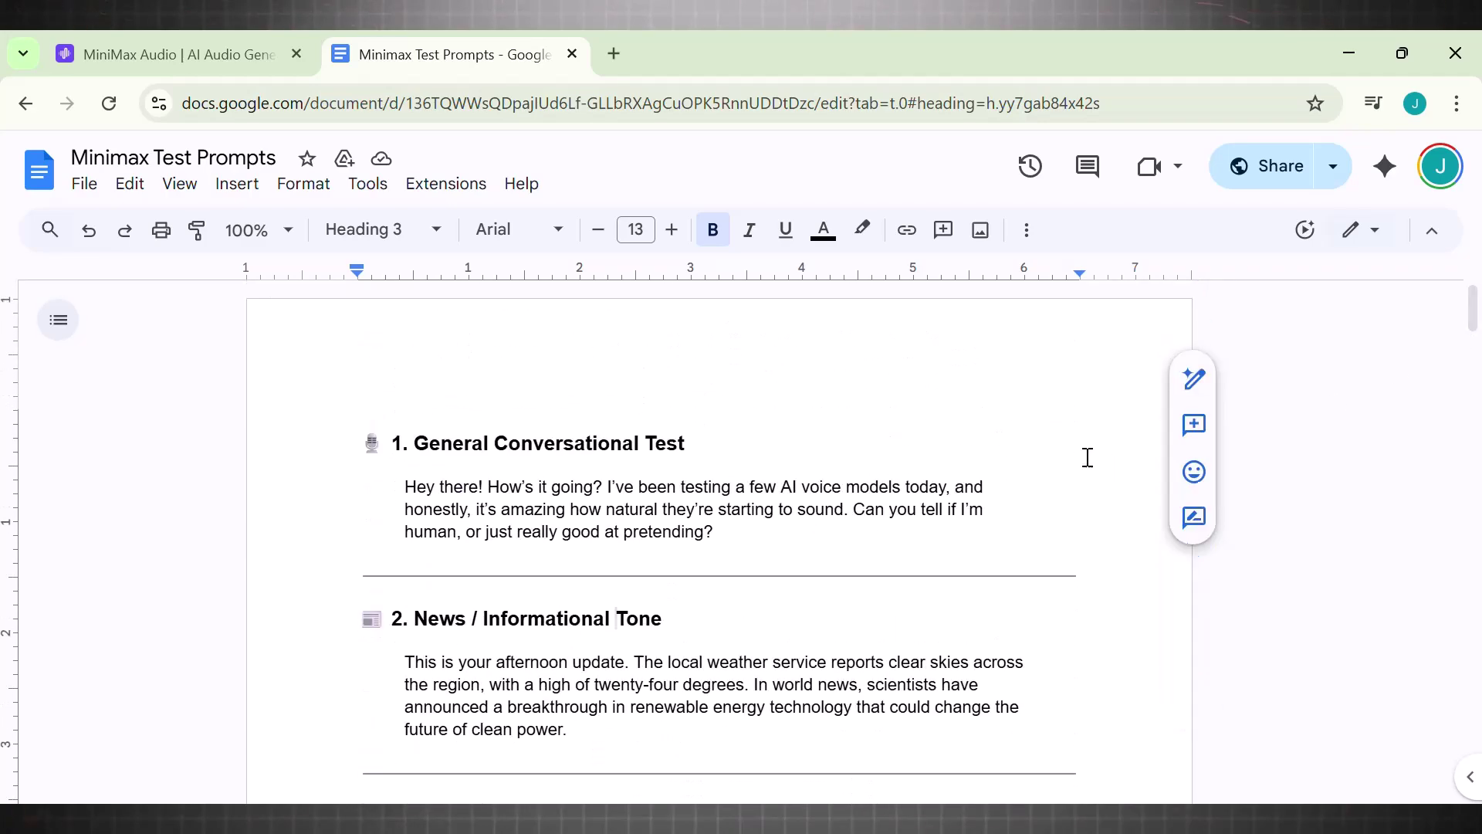
drag(414, 445, 771, 424)
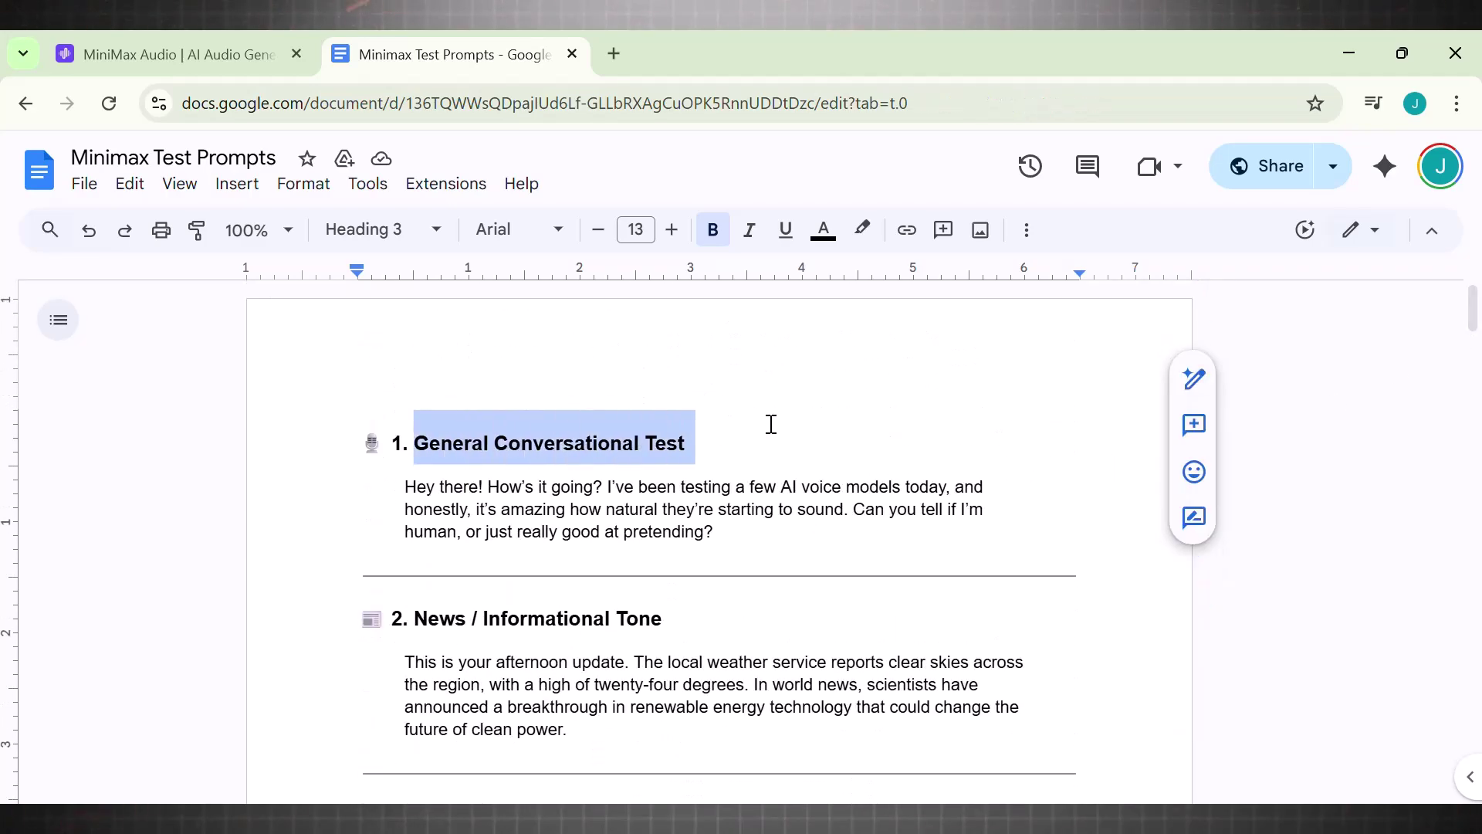
click(771, 424)
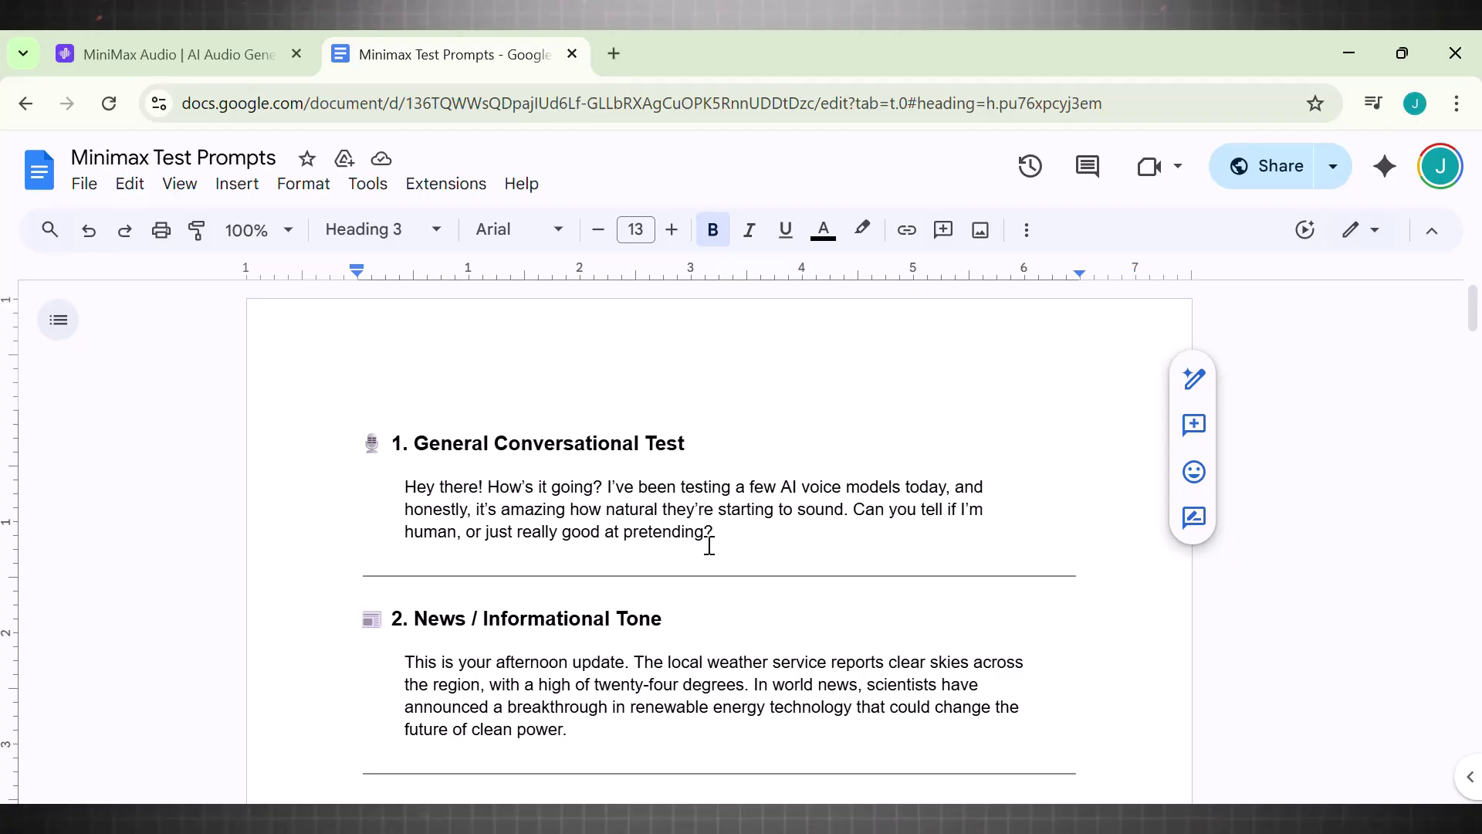
drag(483, 618, 612, 616)
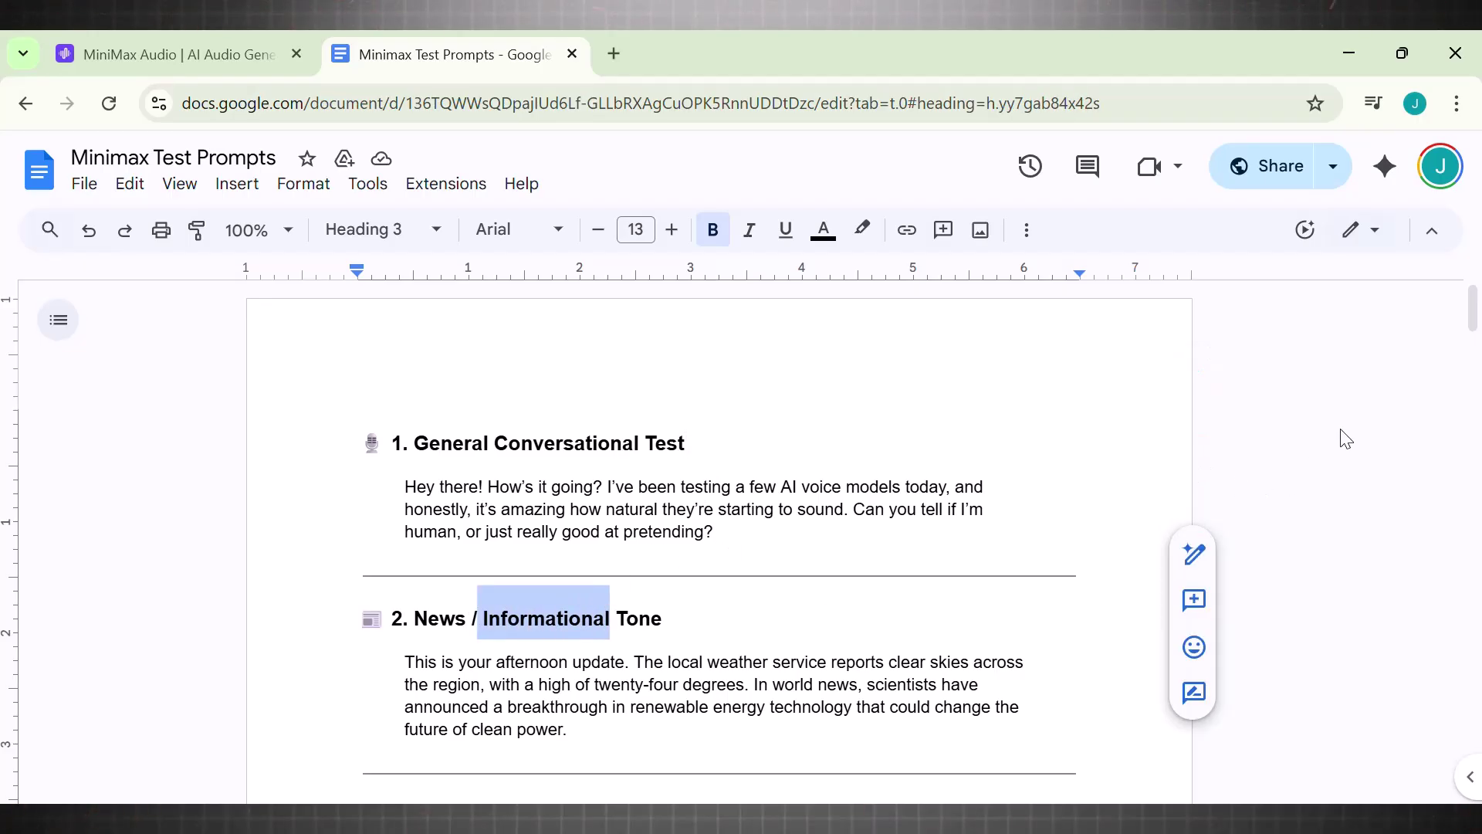
drag(1475, 312, 1474, 330)
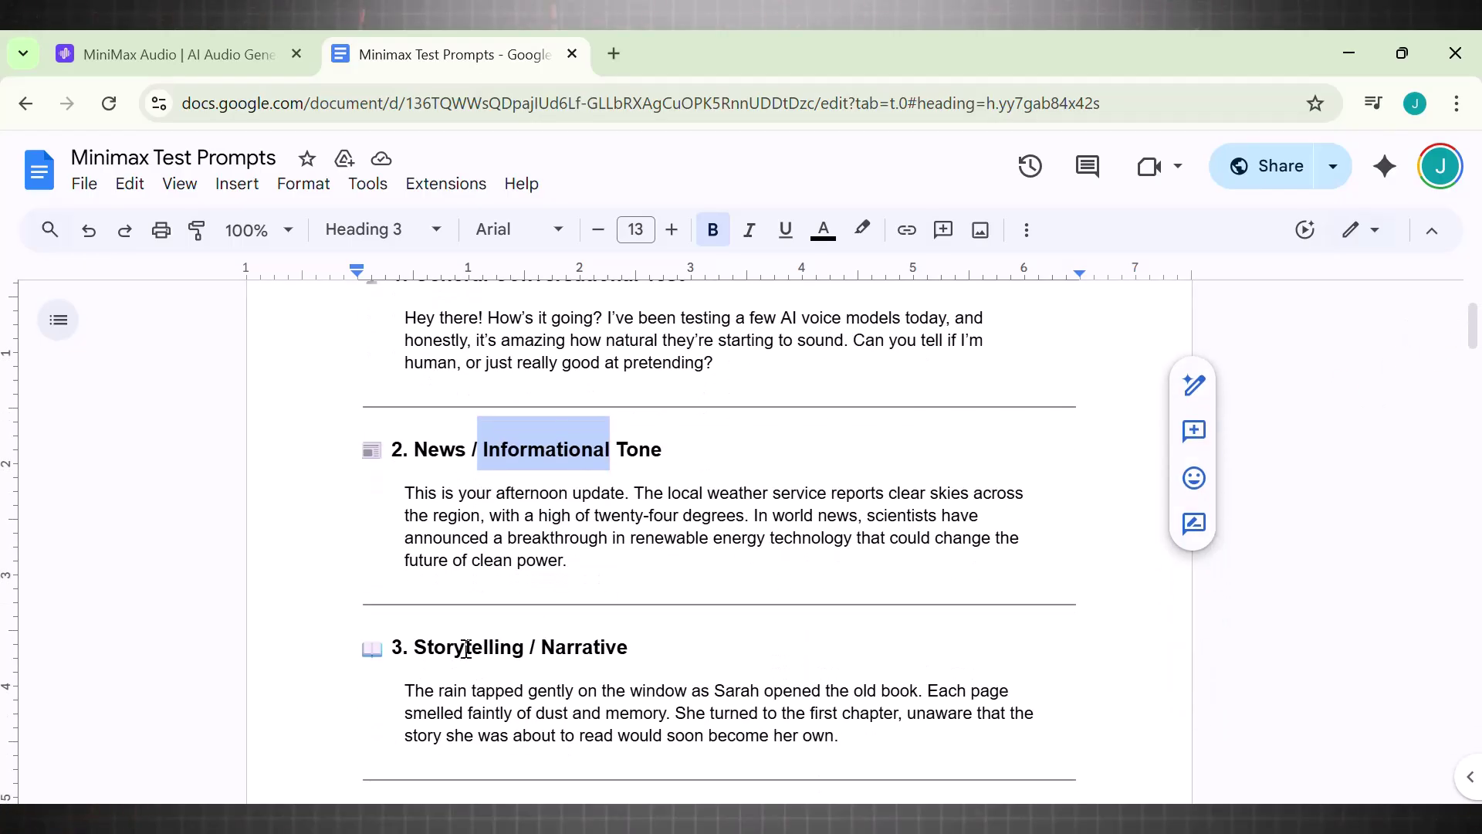
key(ctrl+shift+Tab)
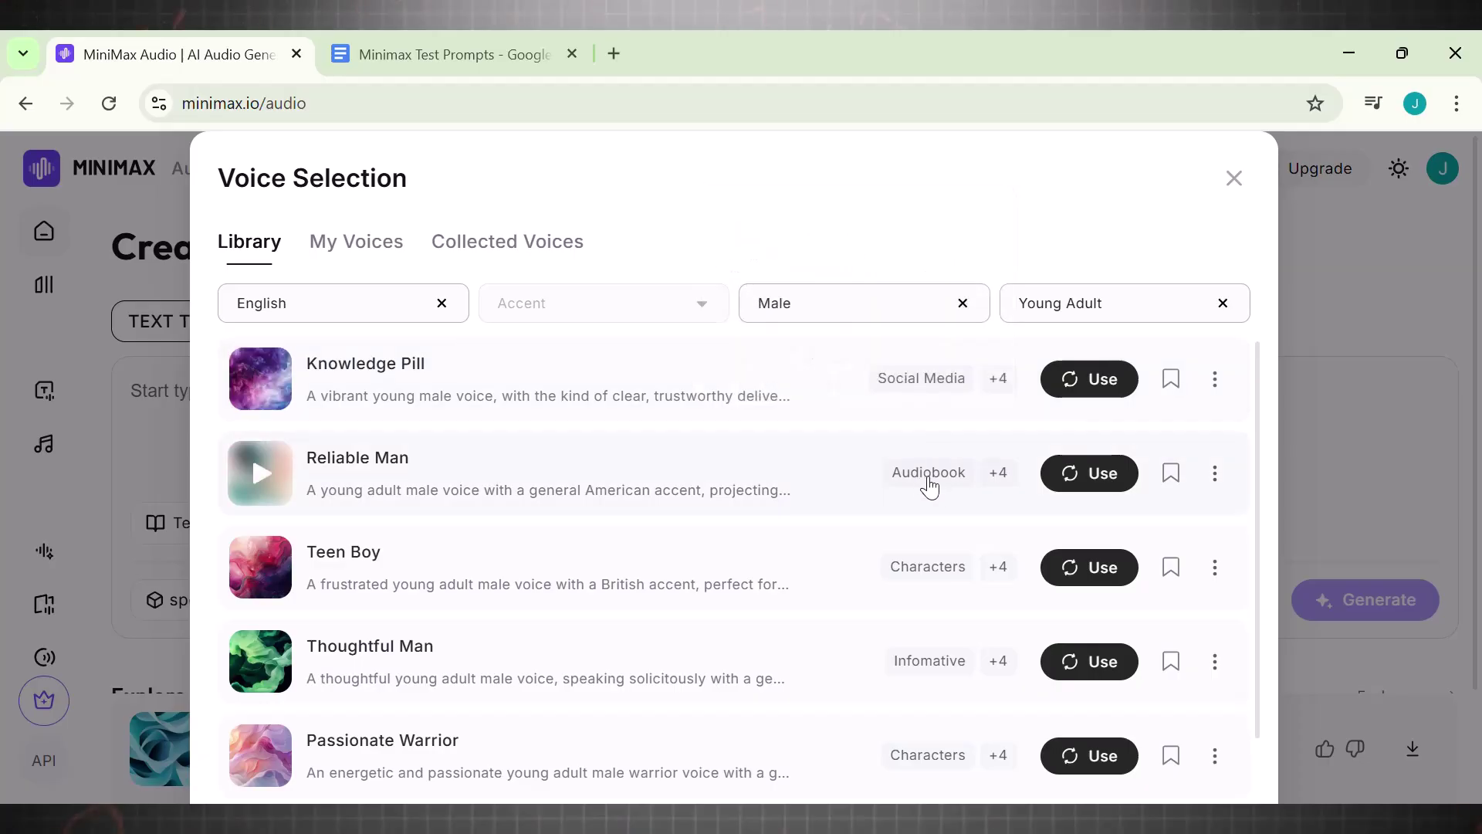
- Preview the Knowledge Pill voice and make it the speaking voice
mouse_move(929, 579)
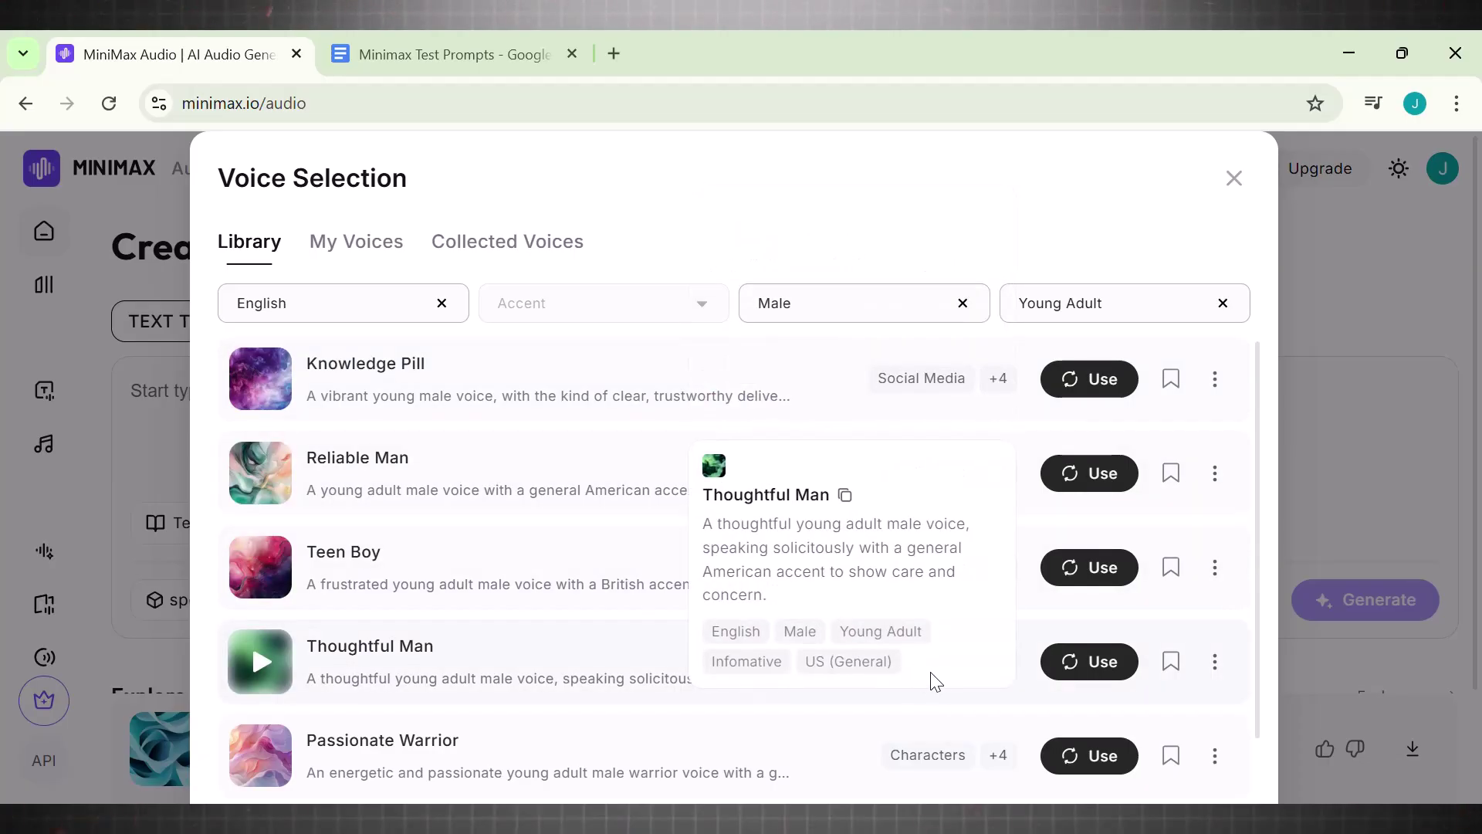
scroll(1243, 602, down, 2)
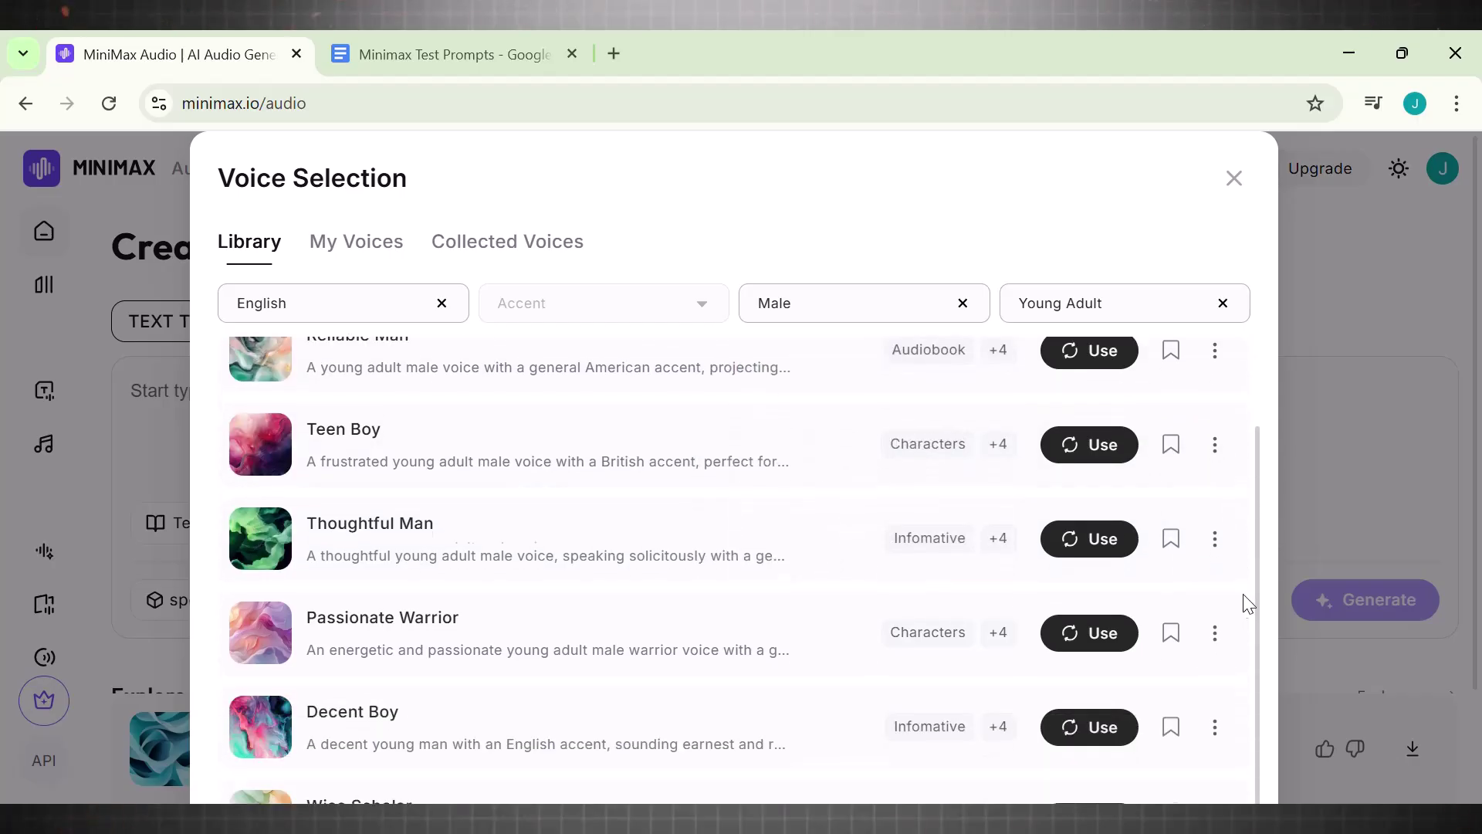
scroll(1241, 791, down, 1)
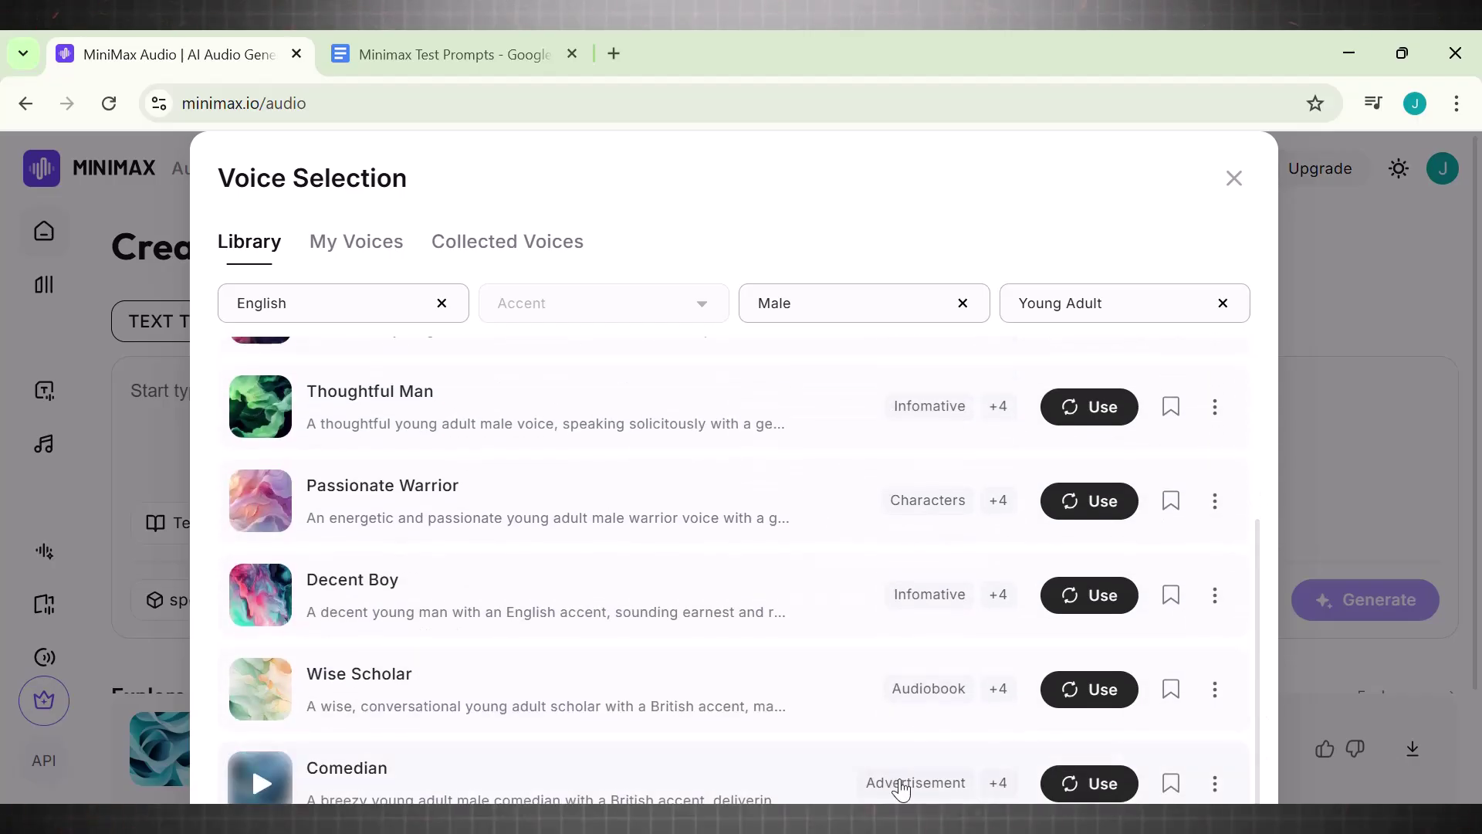
scroll(1258, 734, up, 3)
click(500, 398)
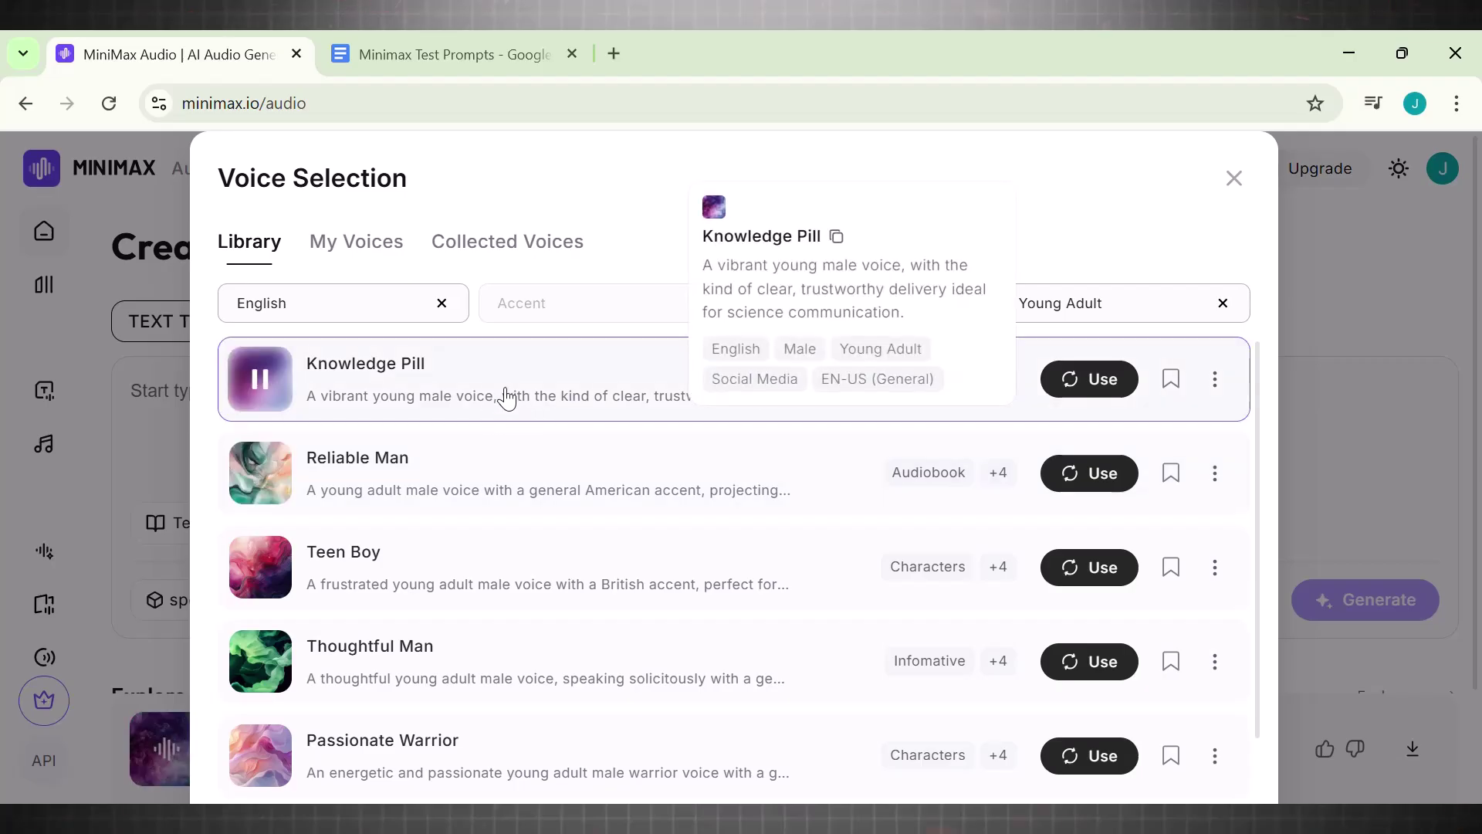
click(1100, 392)
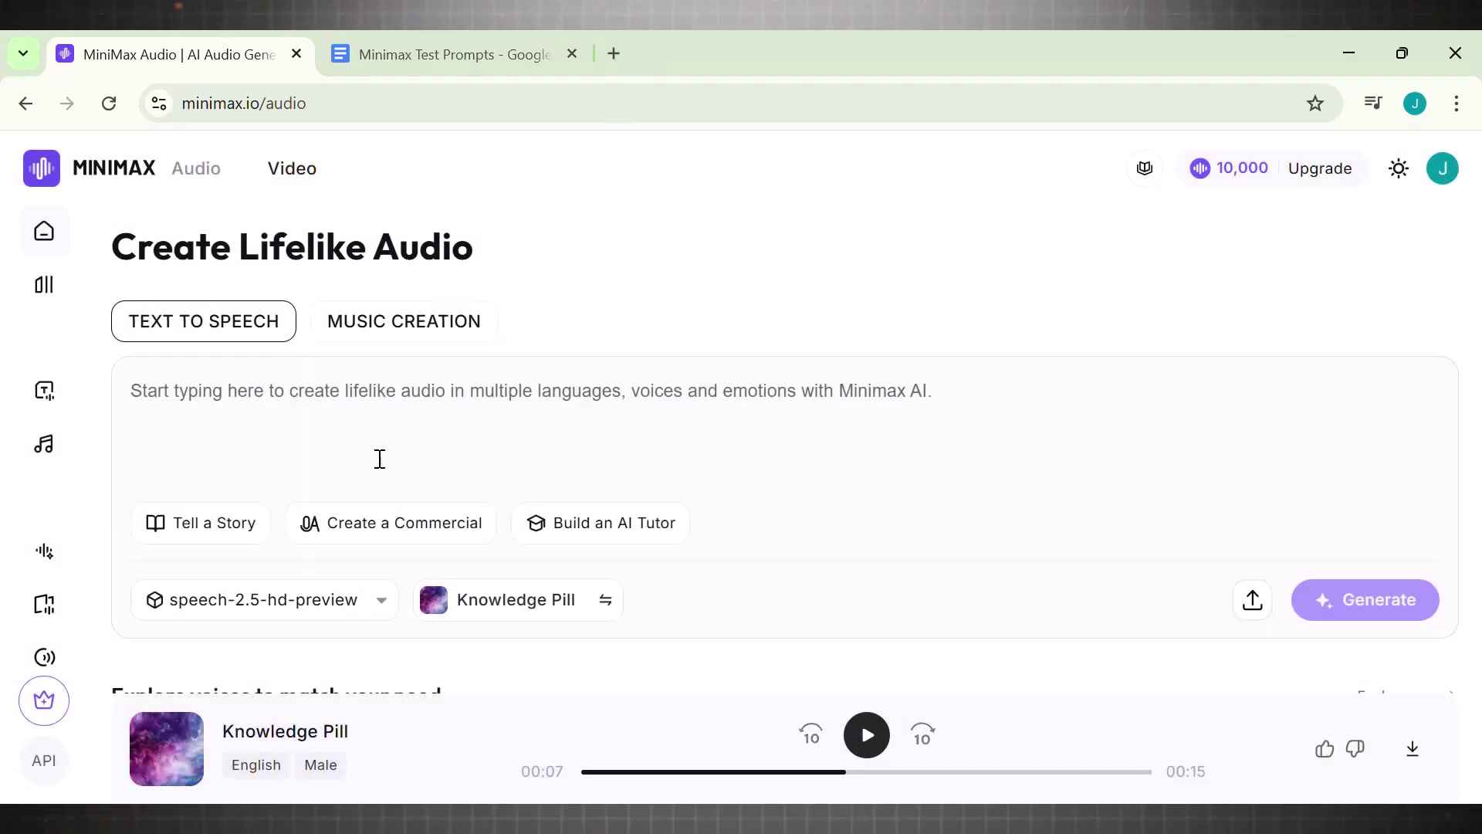
- Paste the General Conversational Test paragraph from Docs into the script box and generate speech
key(ctrl+Tab)
triple_click(546, 437)
key(ctrl+c)
click(224, 50)
click(282, 454)
key(ctrl+v)
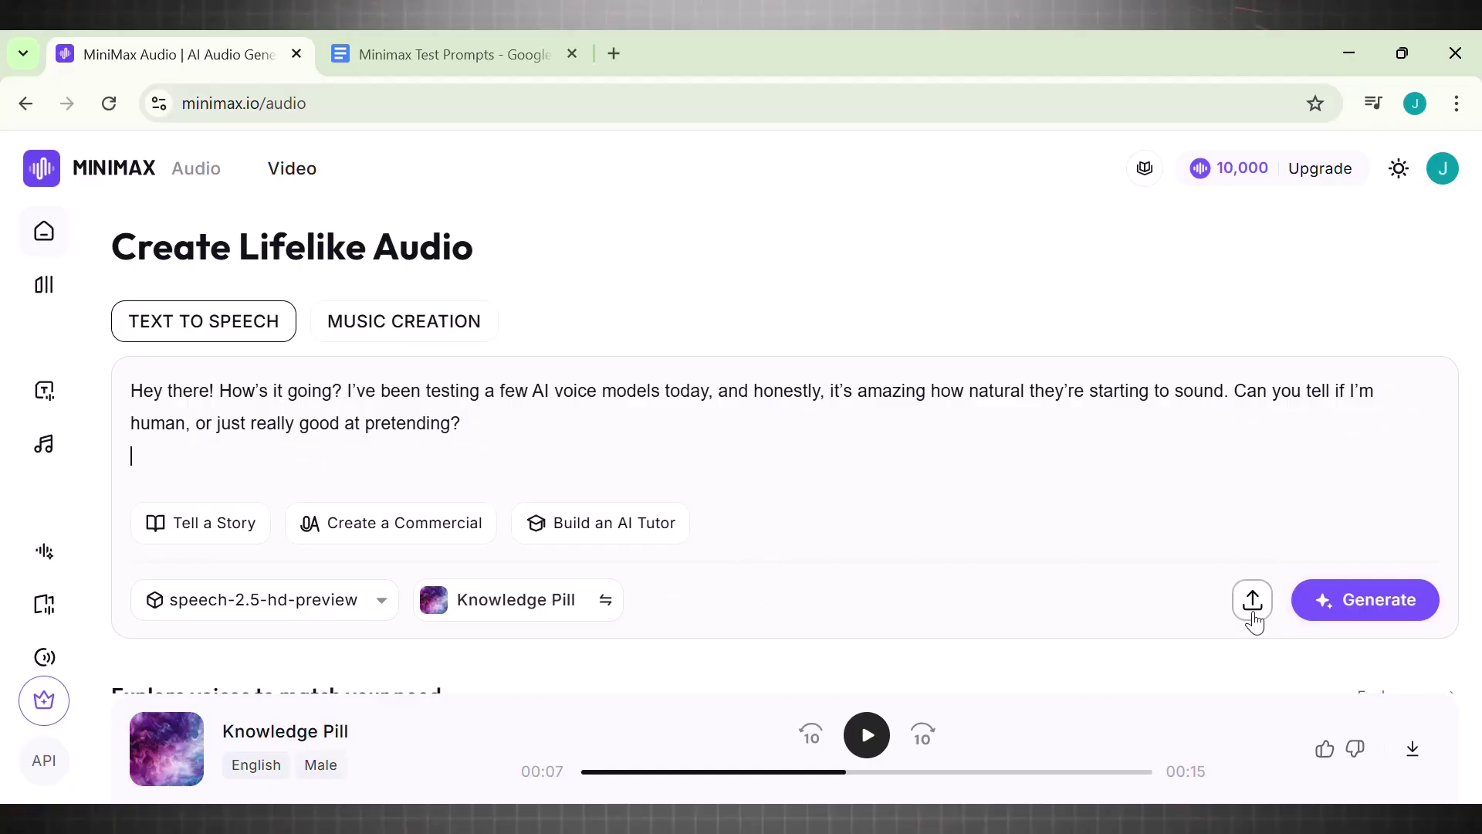
click(1355, 617)
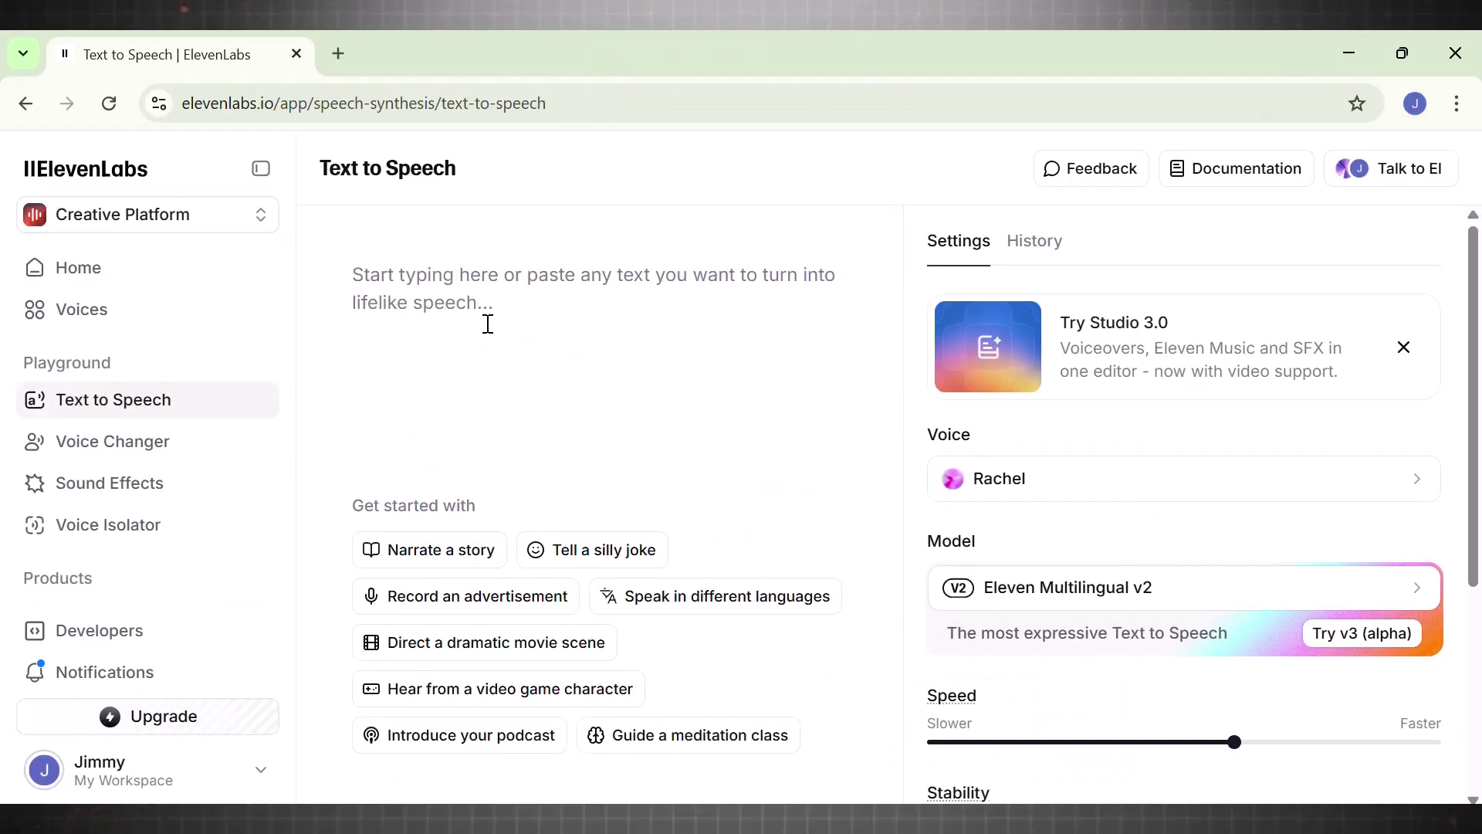
- Voice the pasted conversational paragraph with Charlie in ElevenLabs, then pause the playback
key(ctrl+v)
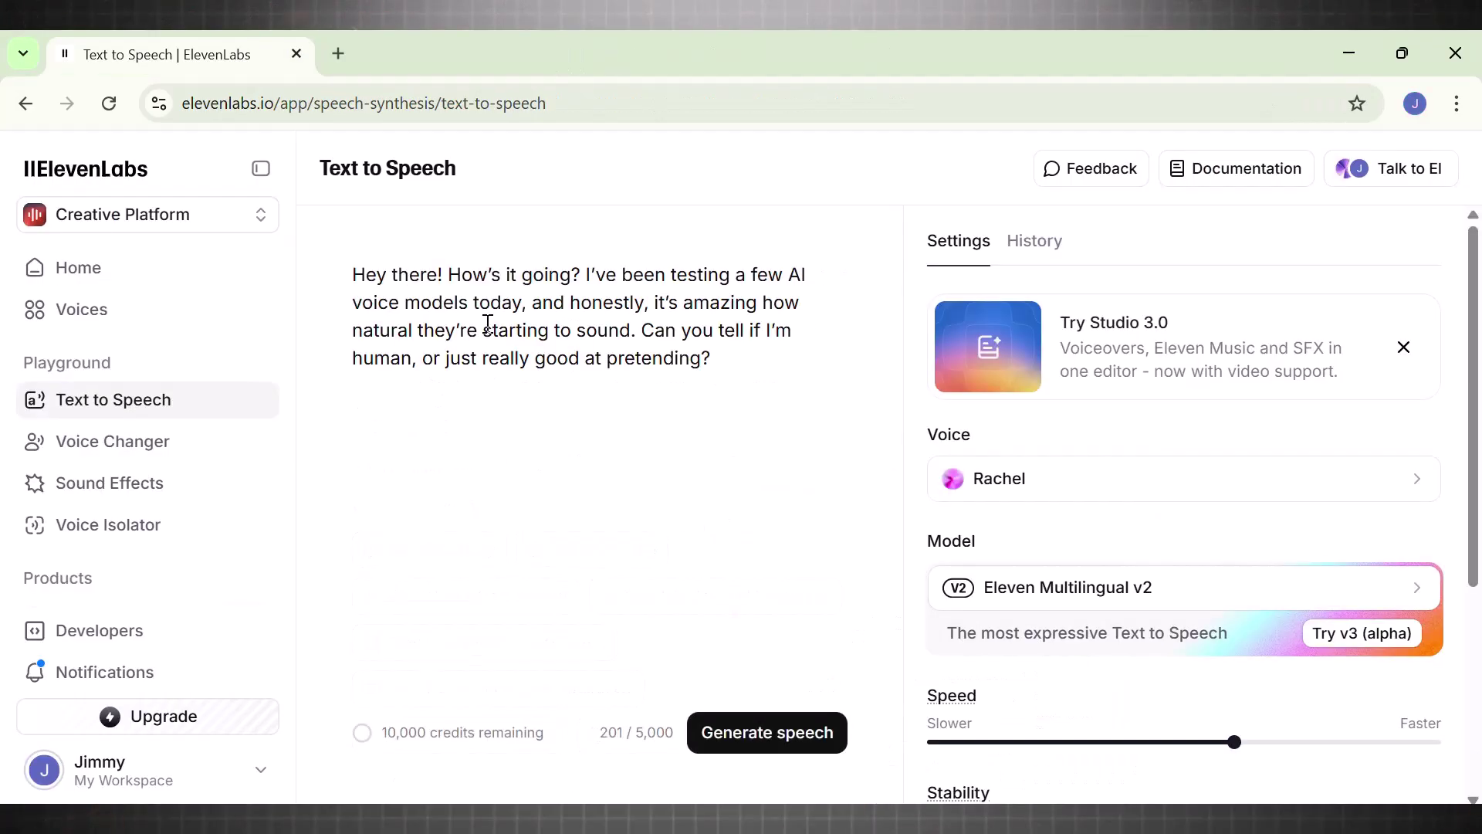
click(1185, 478)
scroll(1455, 693, up, 2)
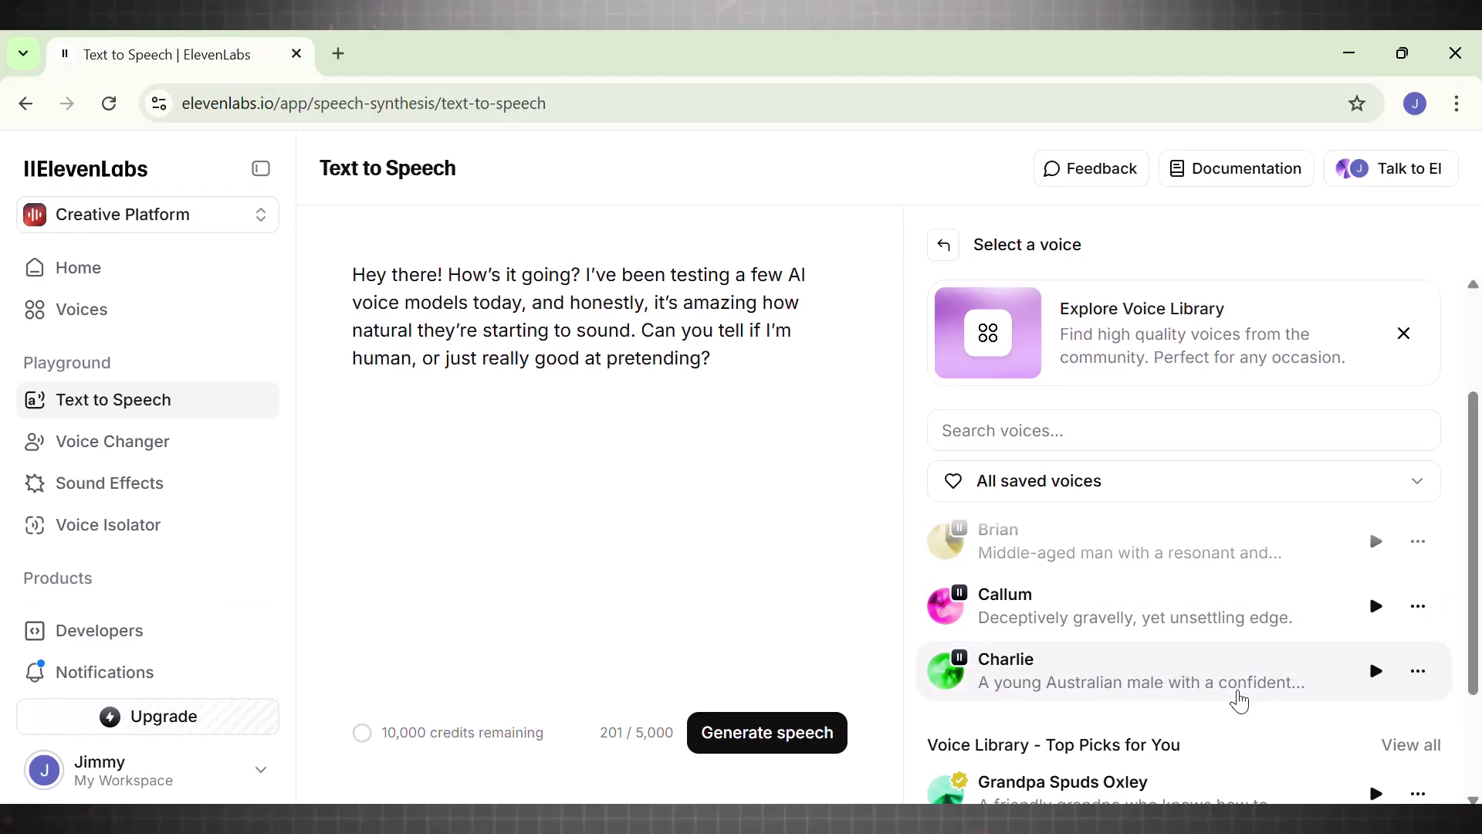
click(1238, 690)
click(764, 729)
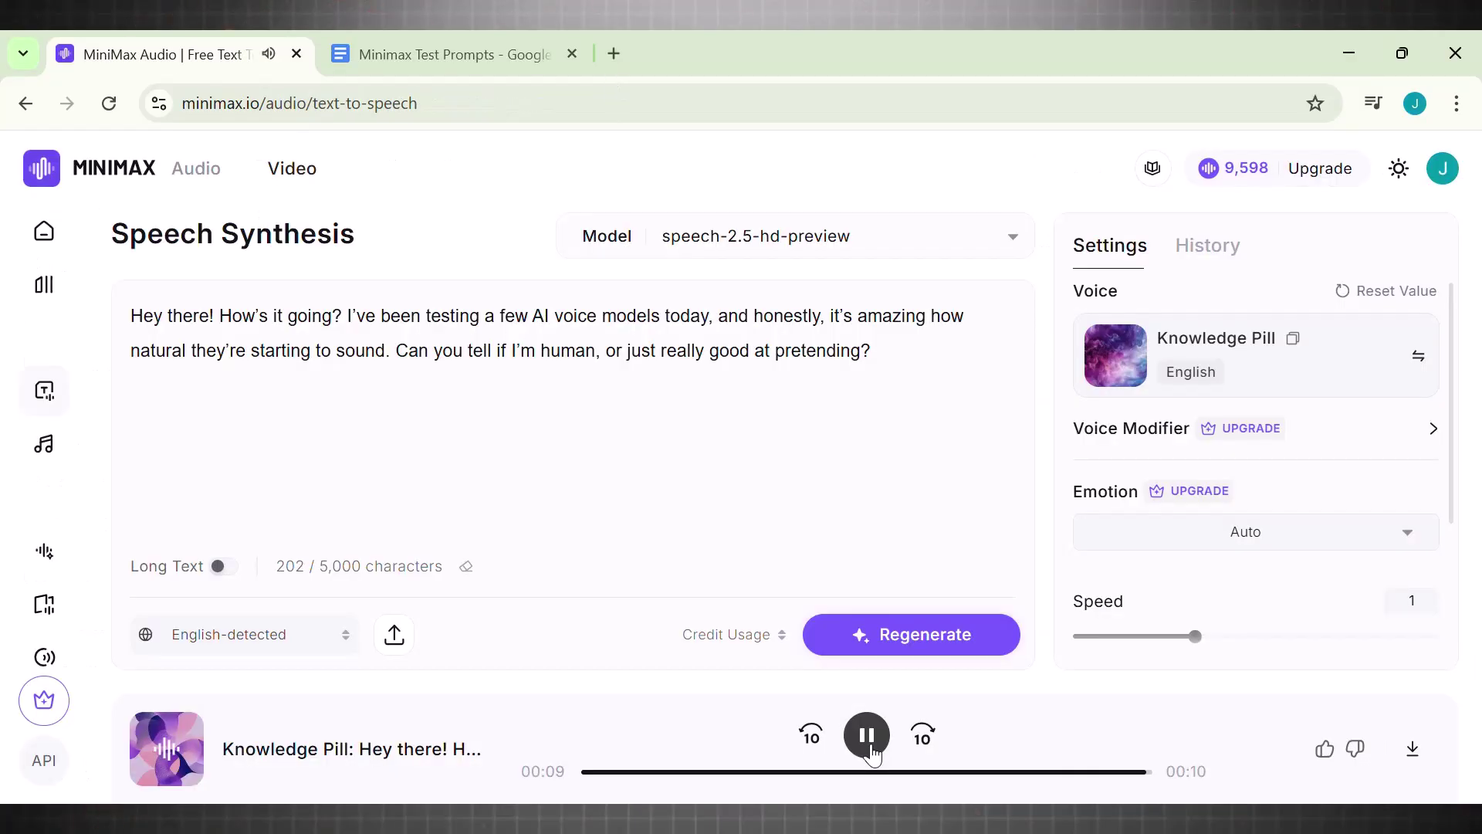
click(880, 752)
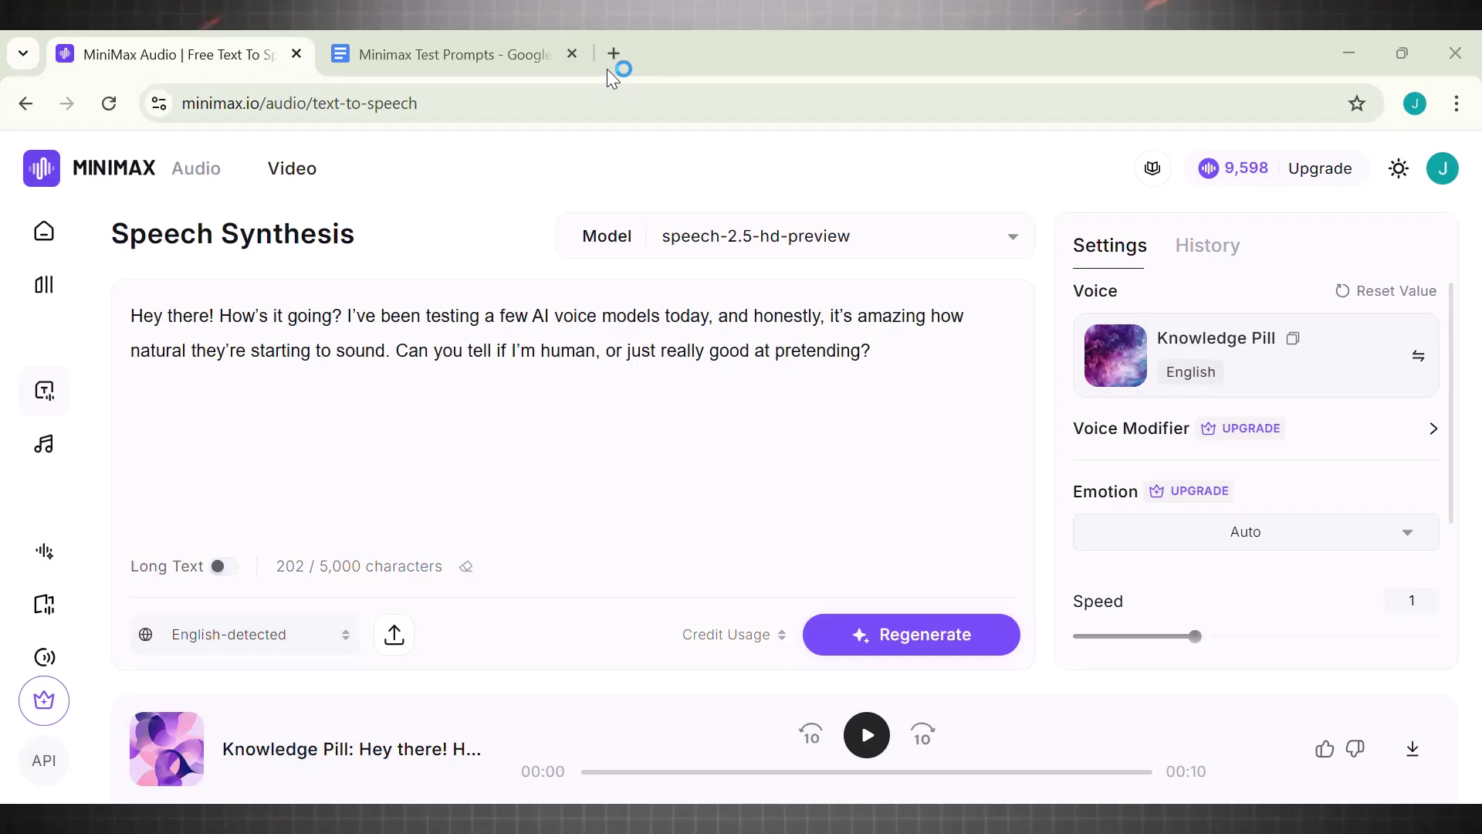
- Replay the Knowledge Pill clip from the start and download it as an MP3
click(850, 730)
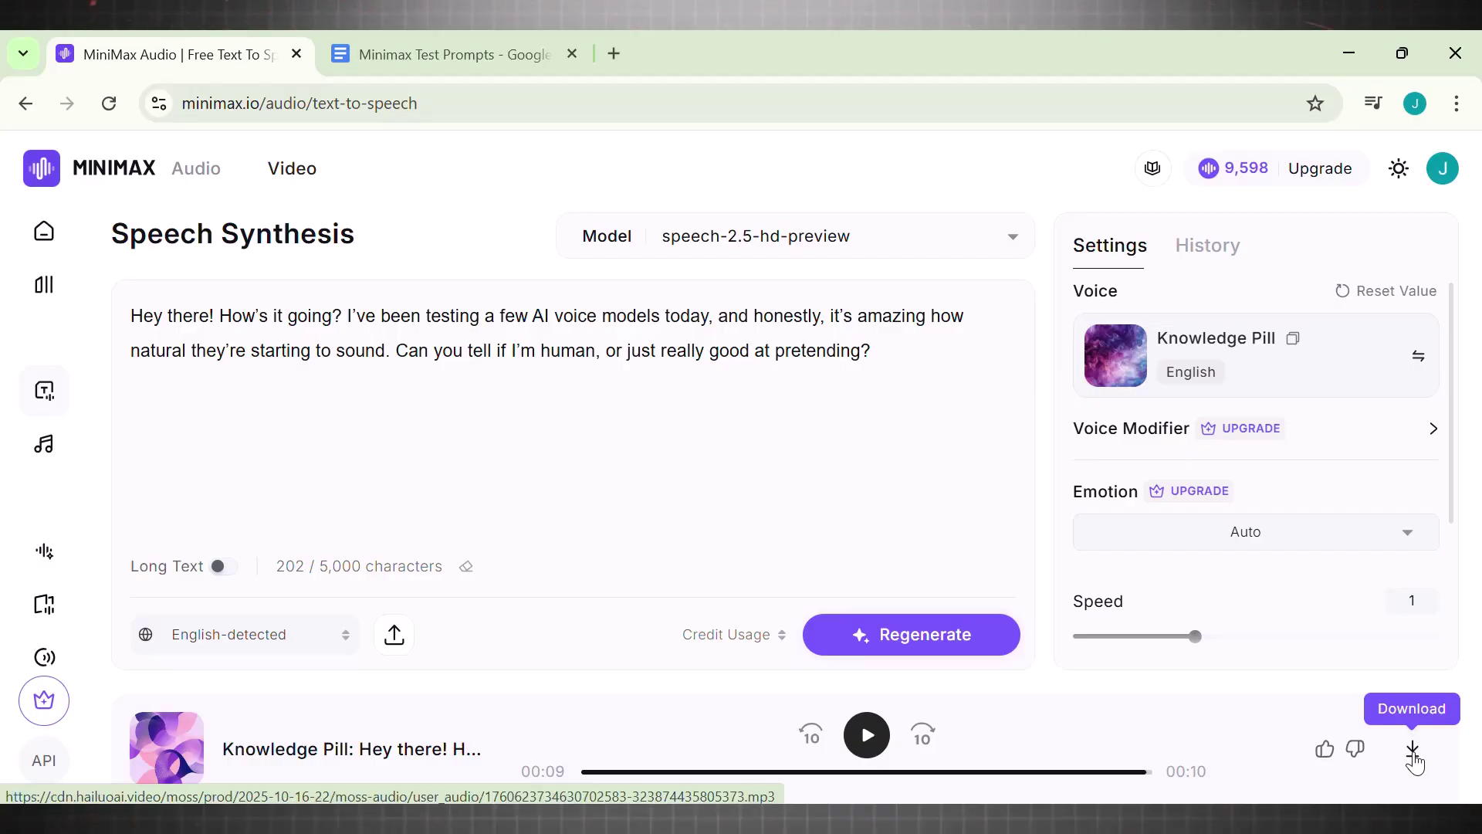
click(1413, 752)
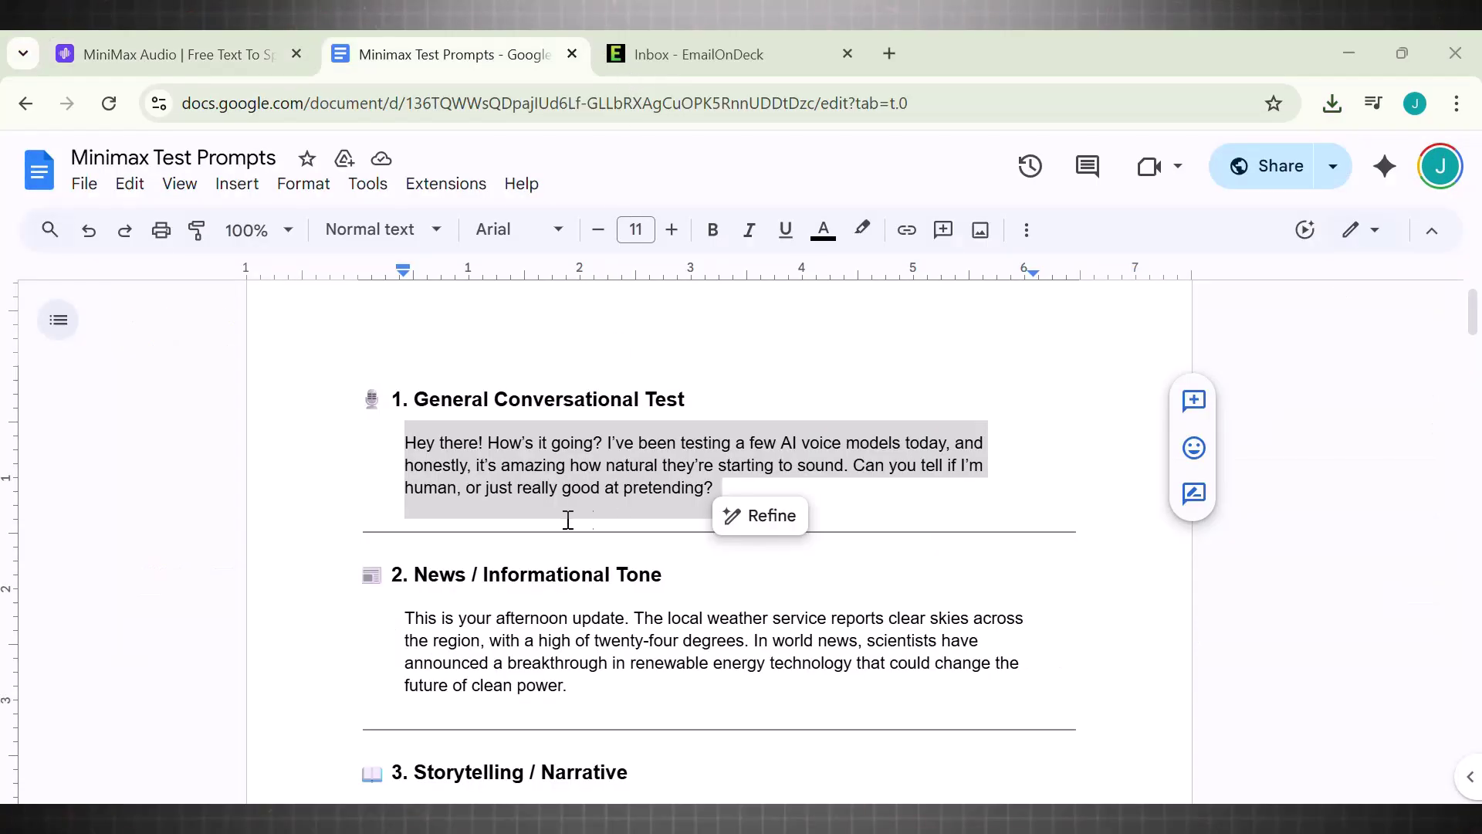
- Copy the news update paragraph from Docs and replace MiniMax's old text with it
drag(408, 442, 695, 483)
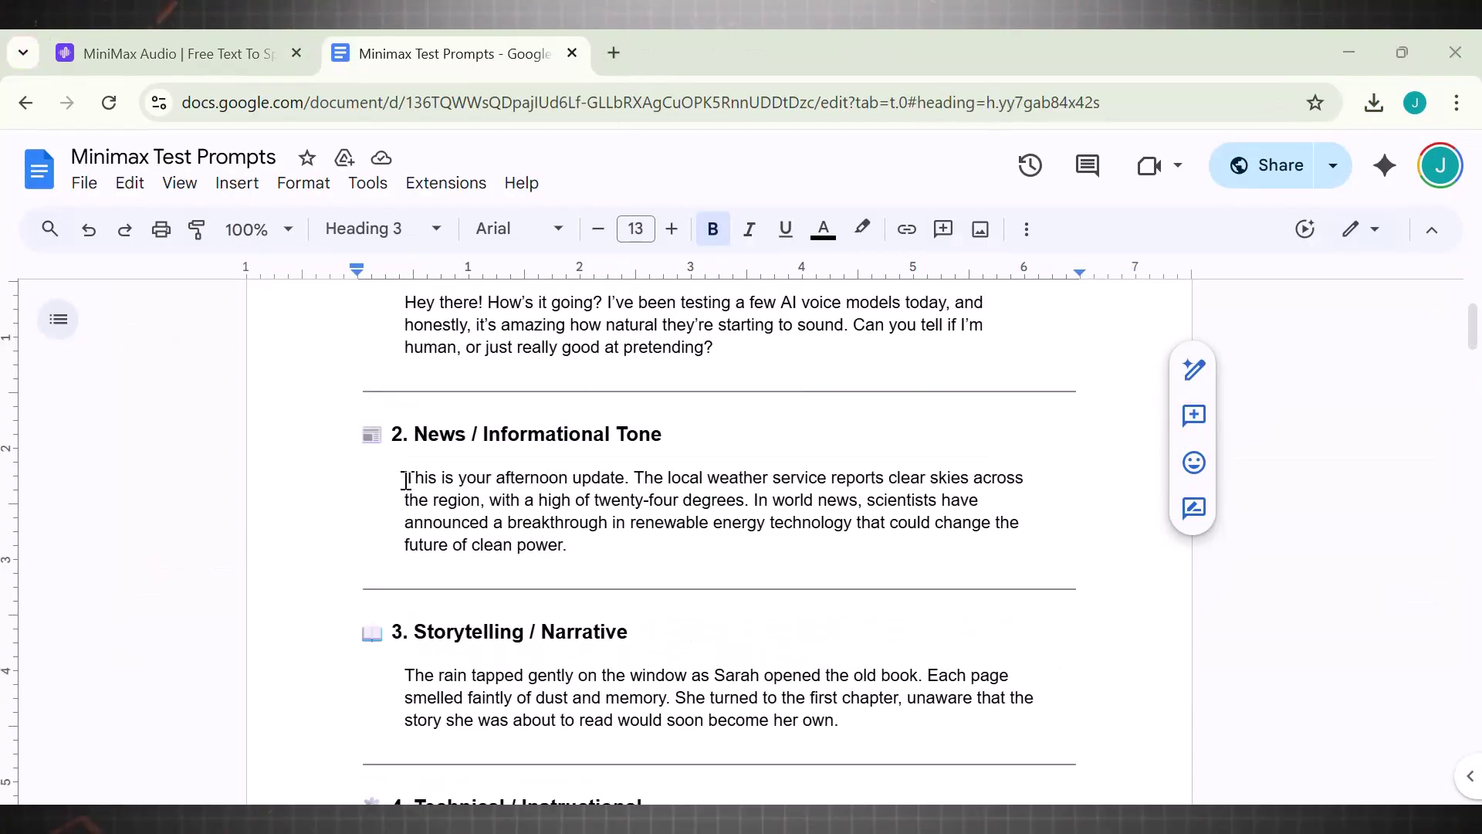
drag(406, 480, 583, 551)
key(ctrl+c)
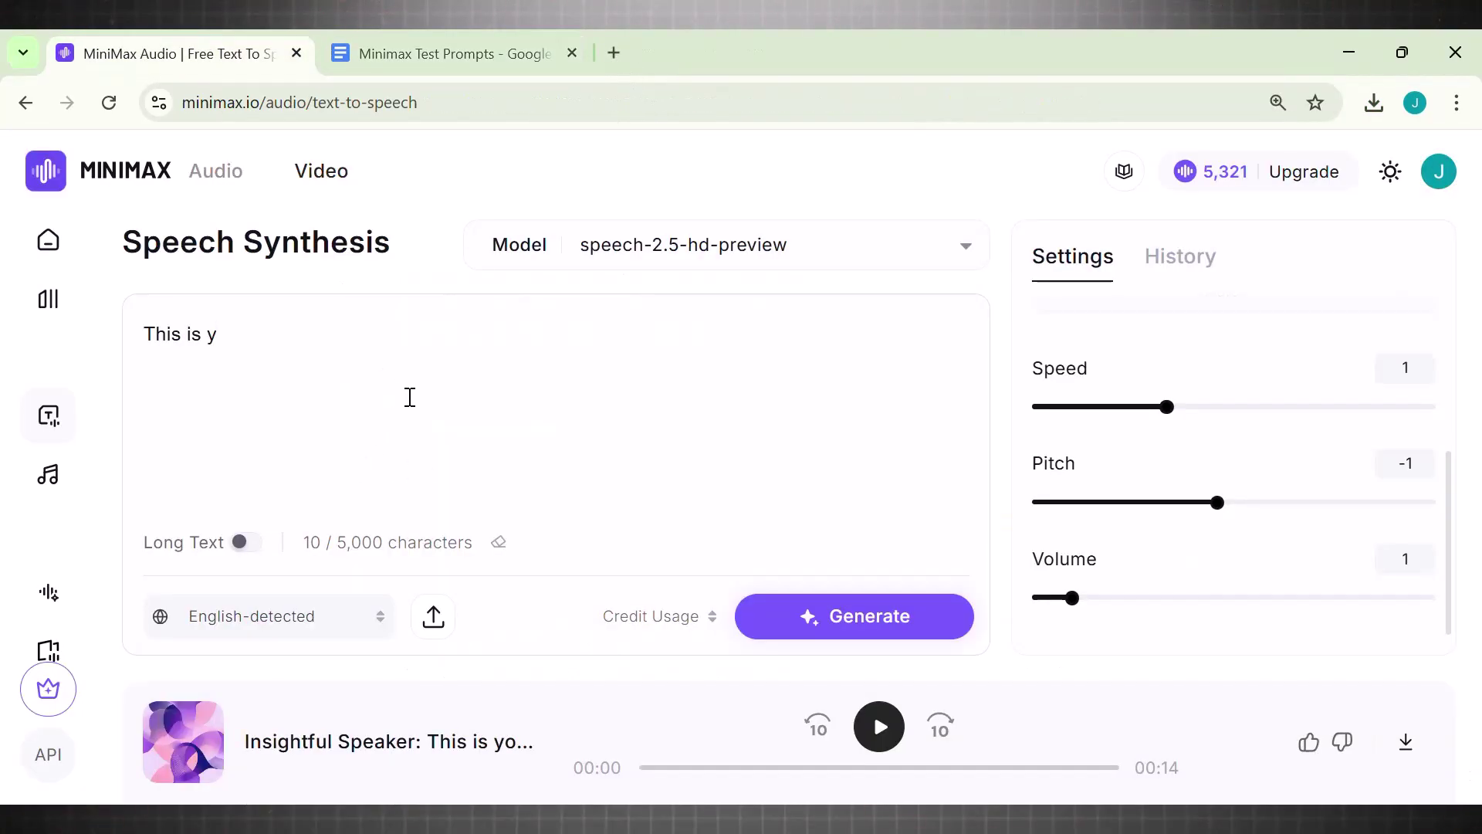
drag(410, 397, 162, 339)
click(498, 542)
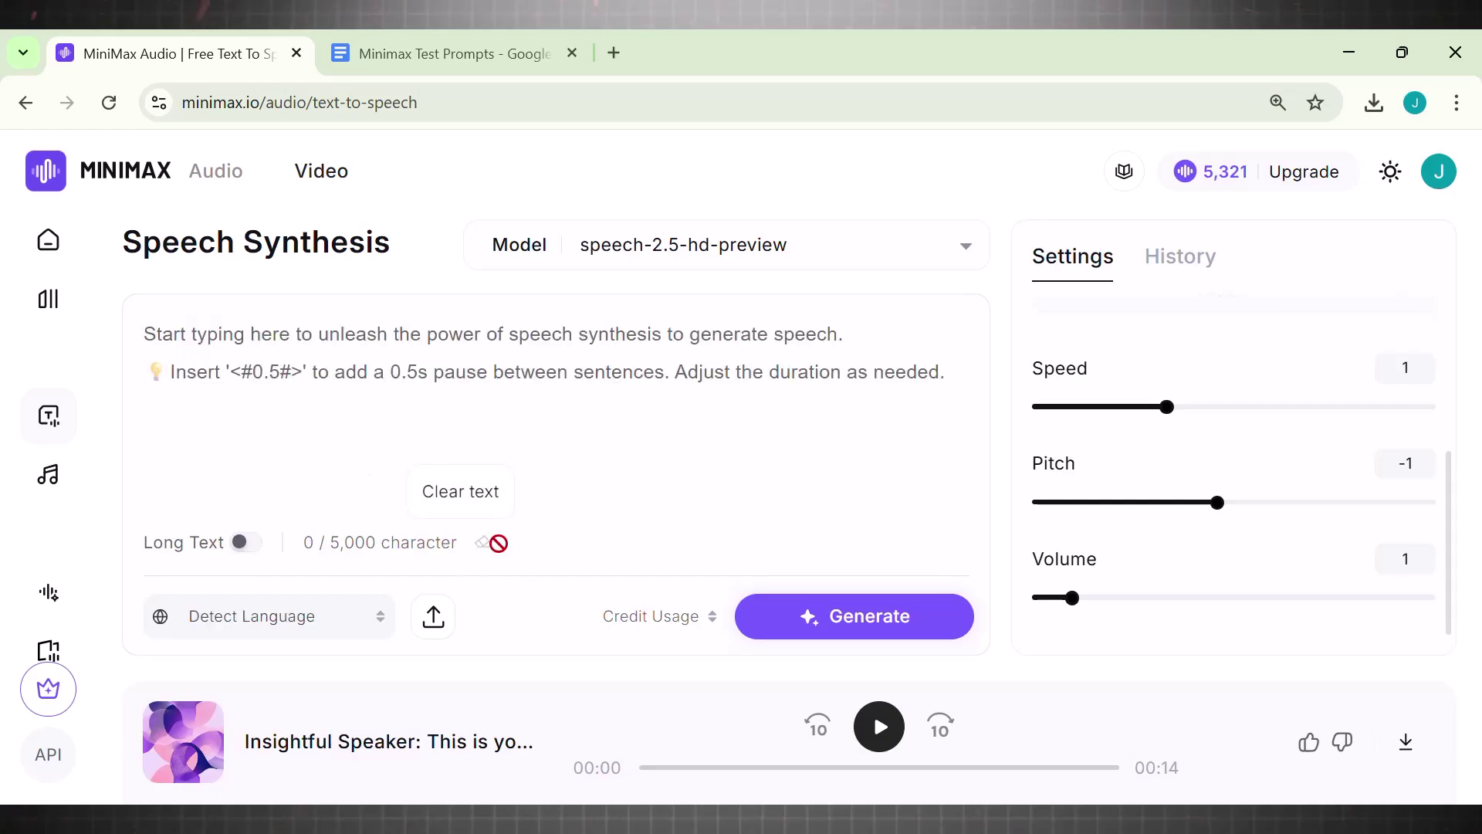
click(248, 337)
key(ctrl+v)
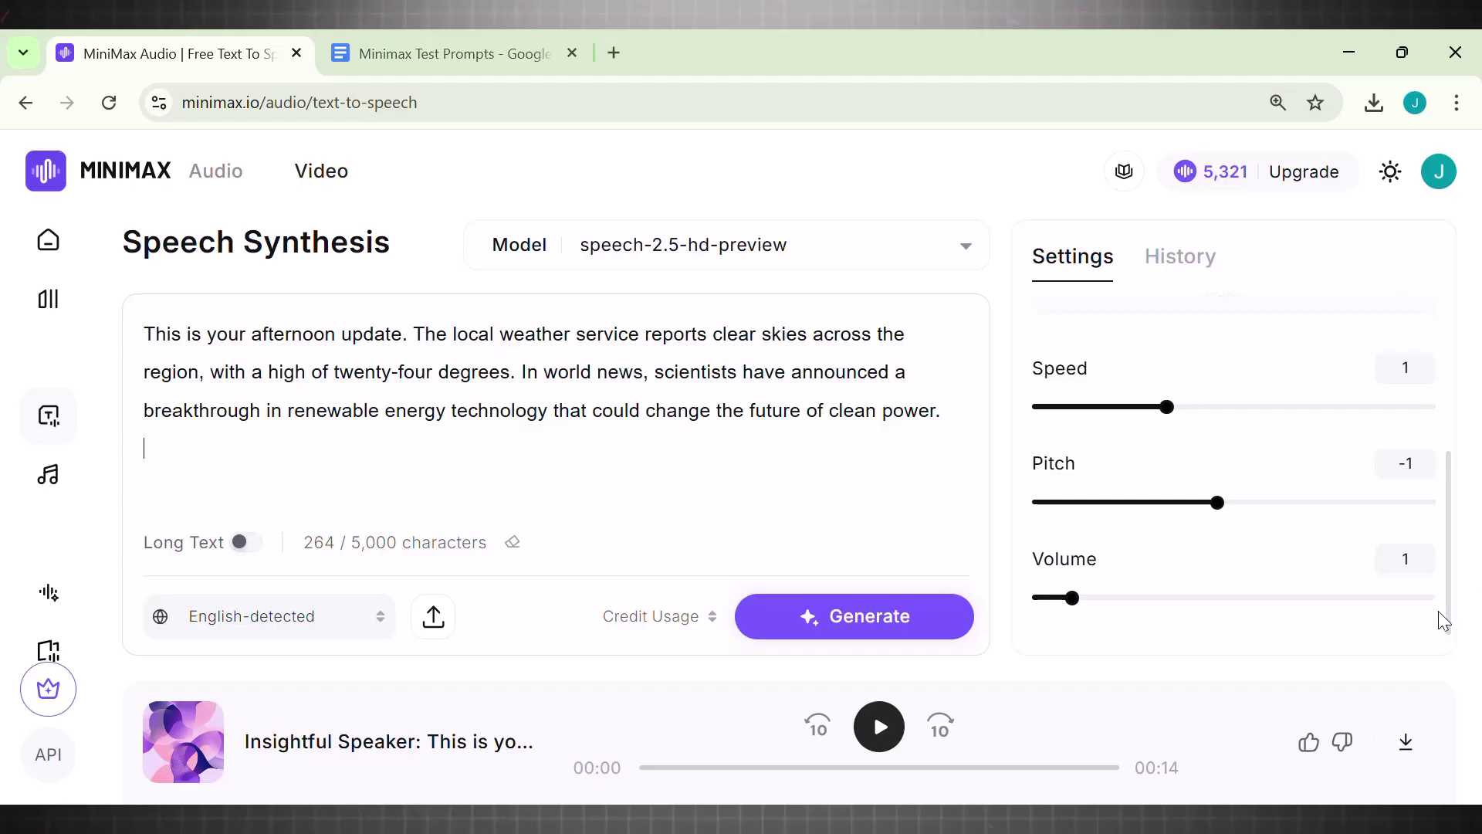
- Keep Insightful Speaker as the voice and generate speech for the news update
scroll(1454, 614, up, 5)
click(1418, 393)
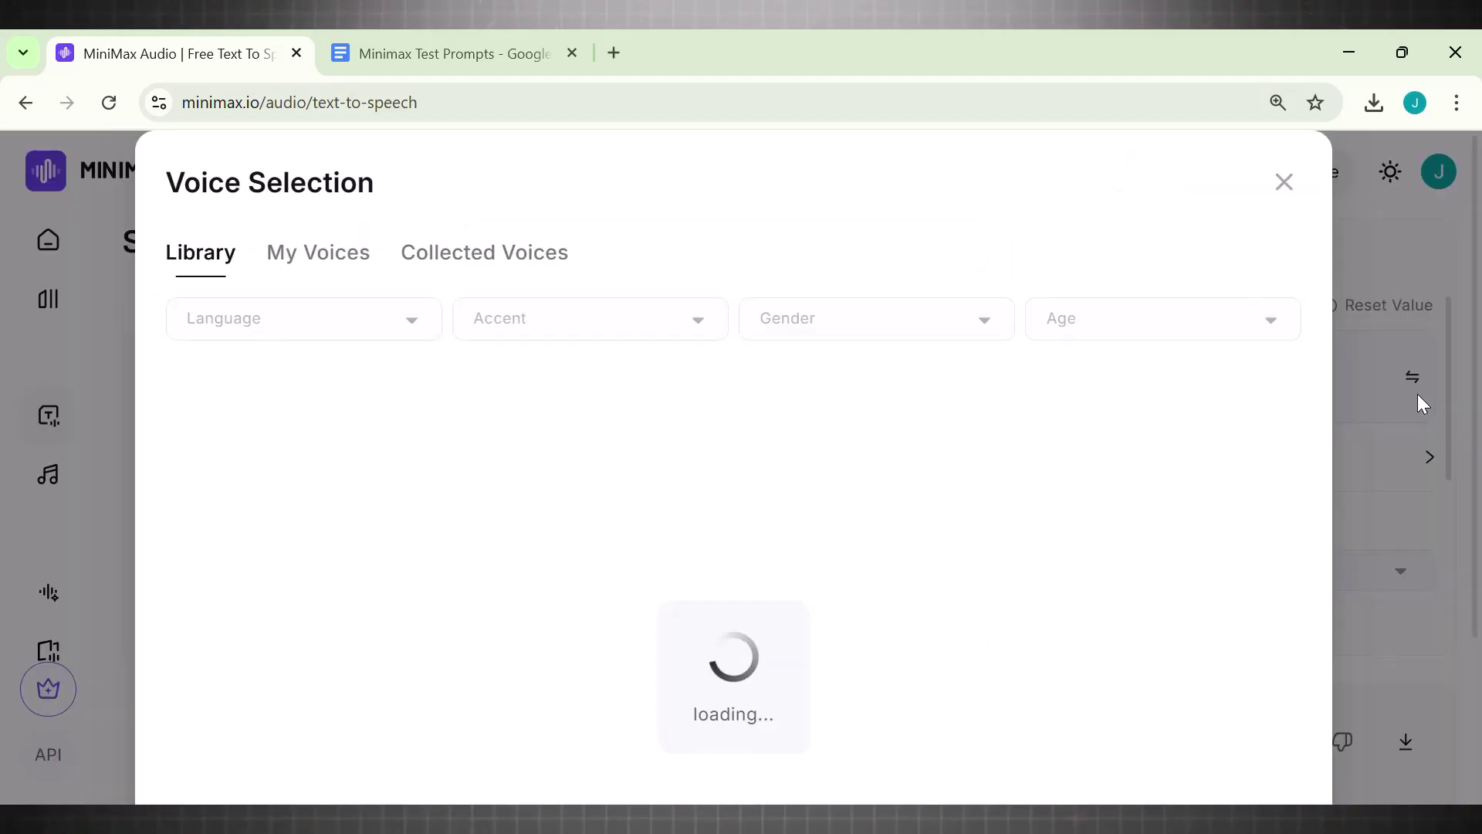
mouse_move(370, 405)
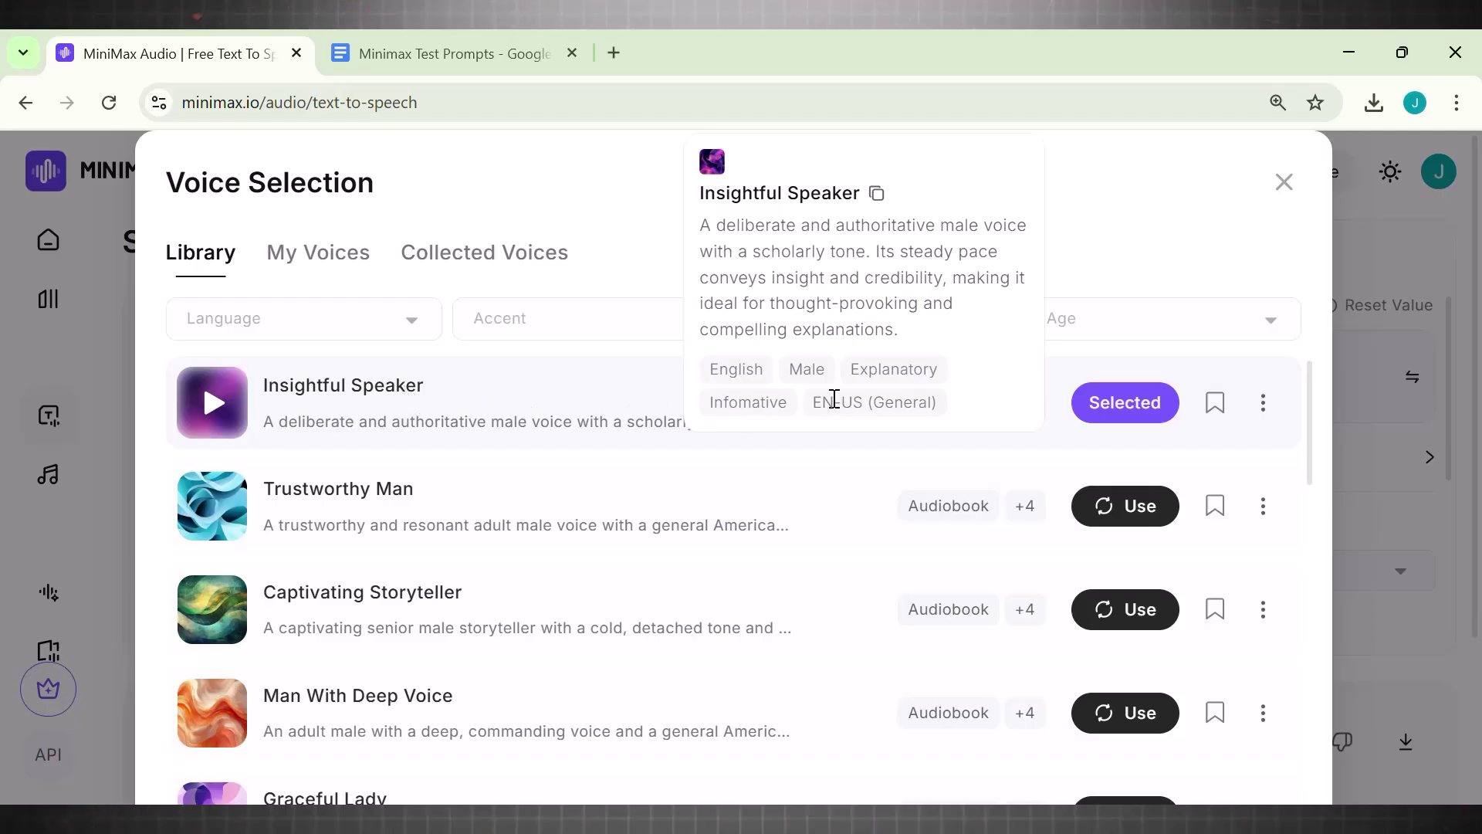
click(1284, 182)
drag(1455, 423, 1423, 623)
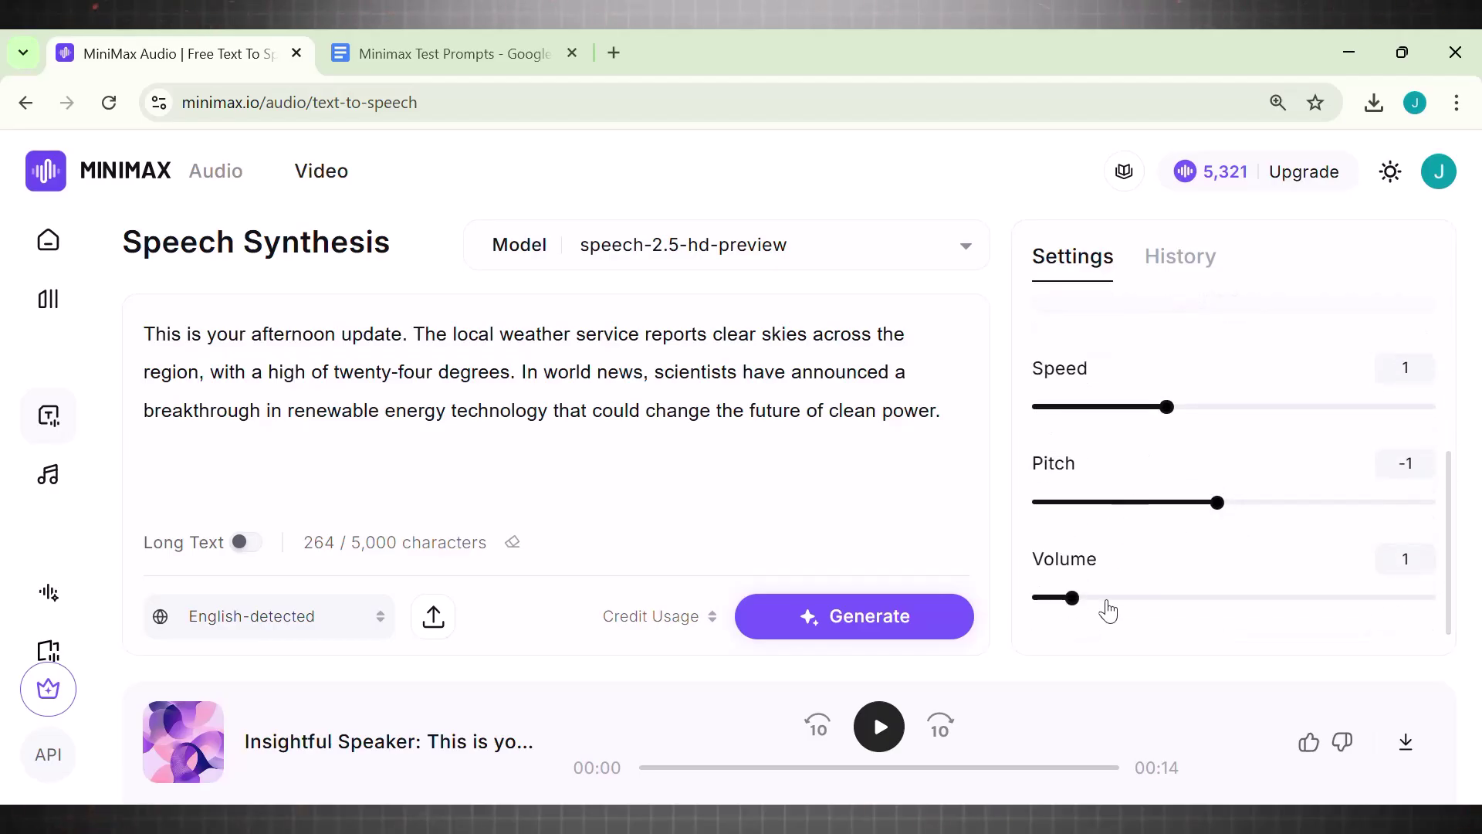
click(832, 621)
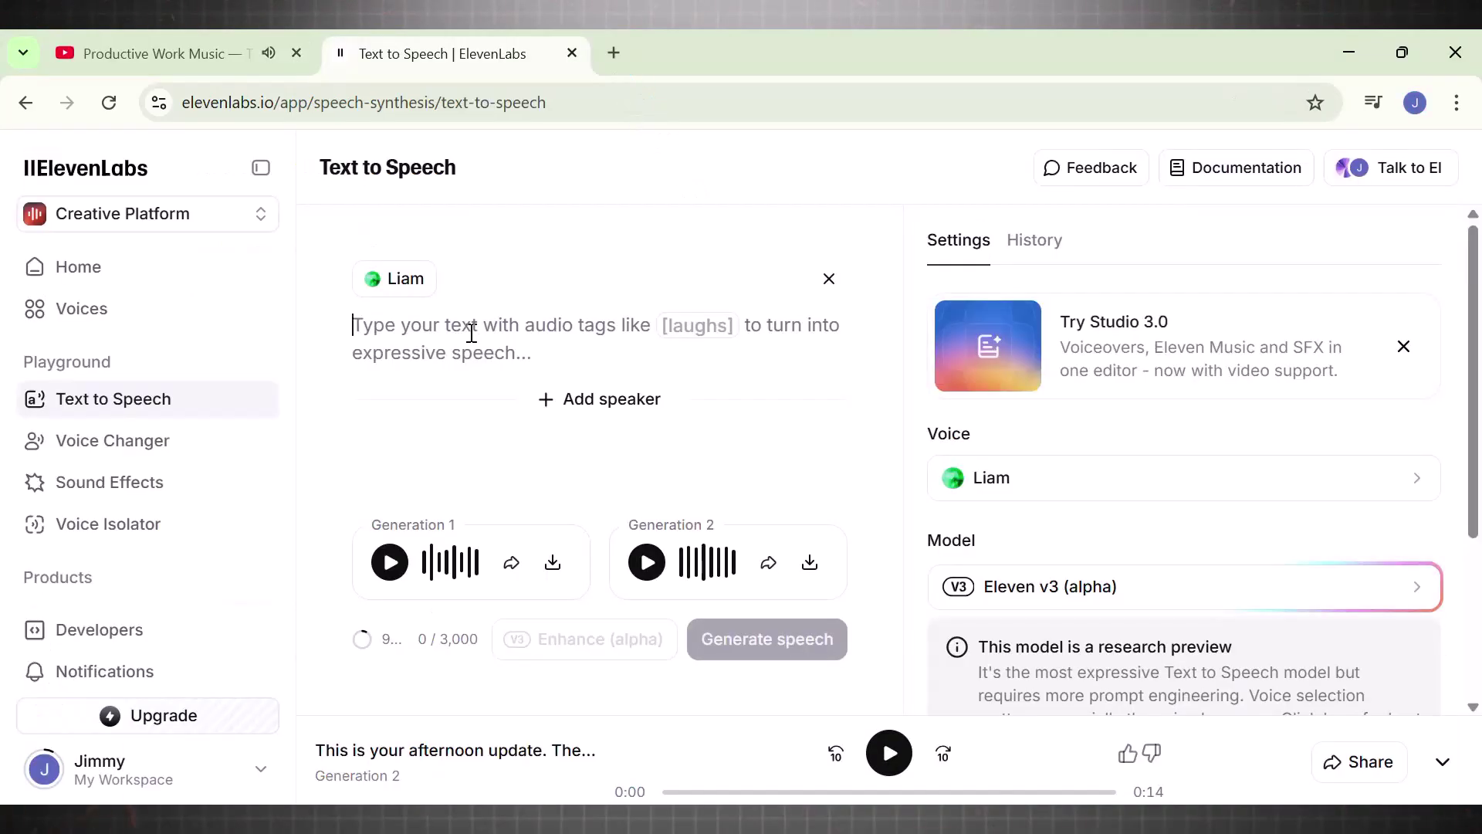
- Paste the news update for Liam, keep Eleven v3 (alpha), and play Generation 2
key(ctrl+v)
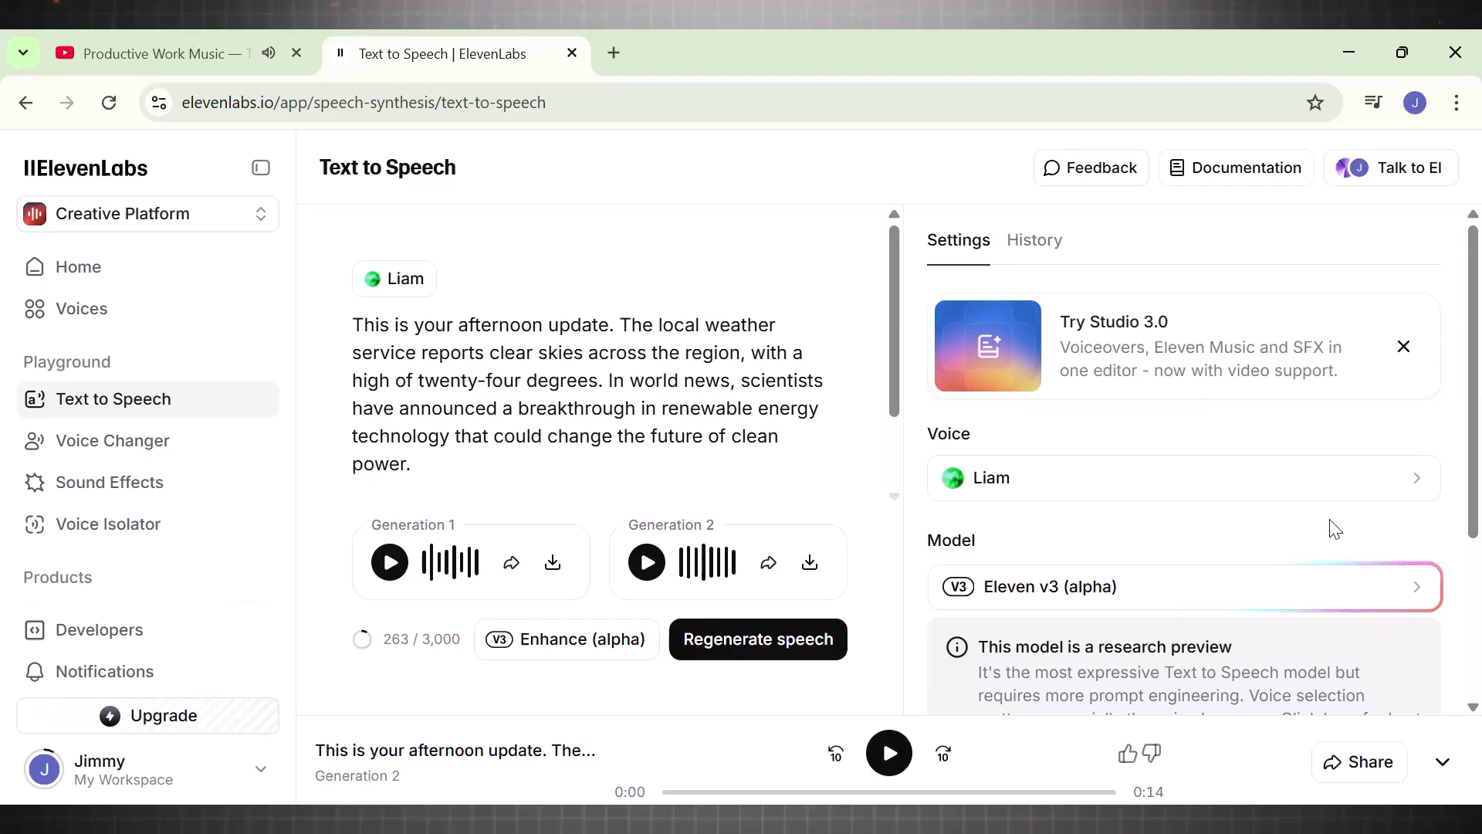
click(1399, 602)
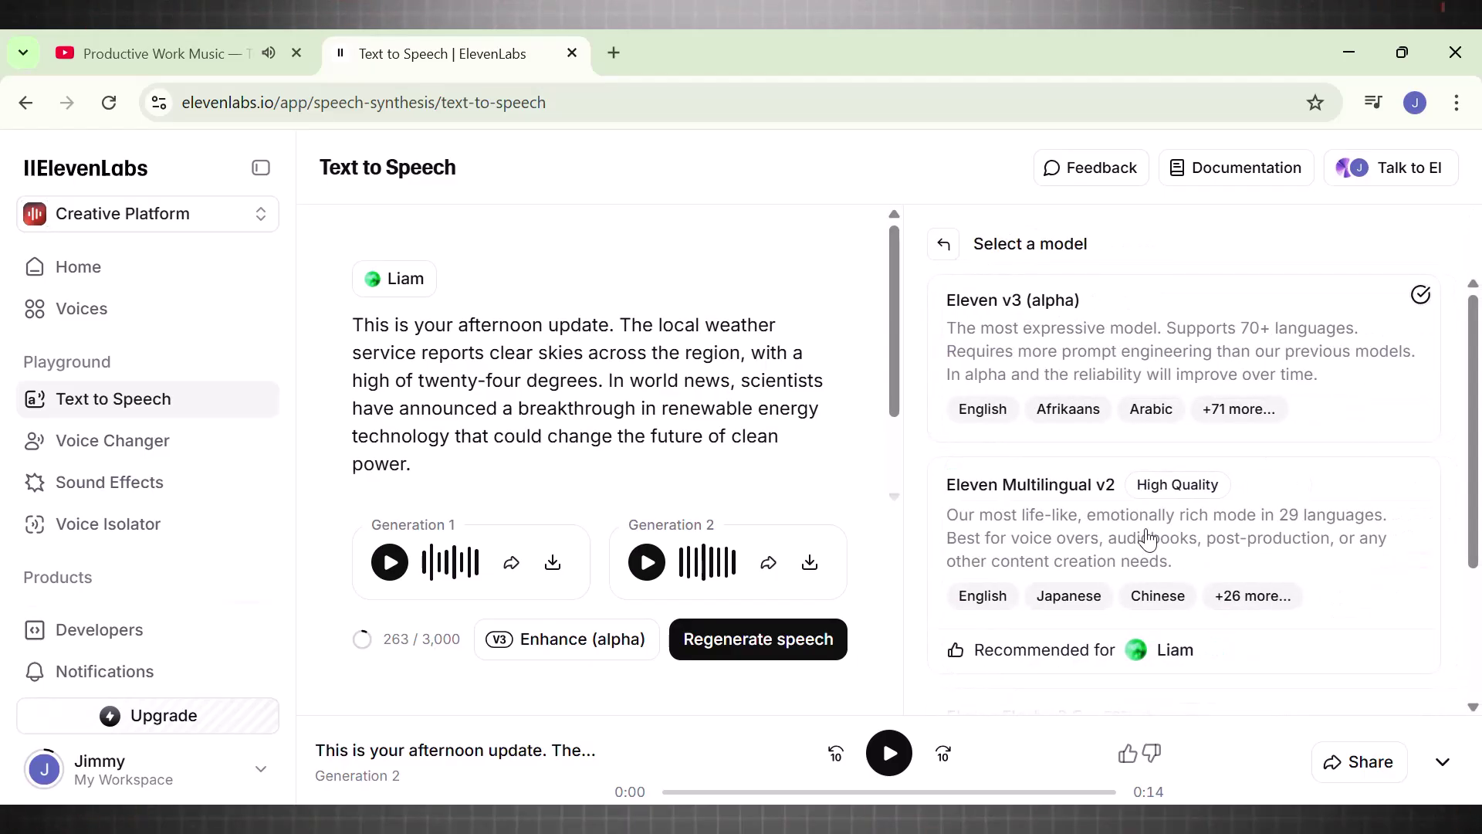
click(1106, 325)
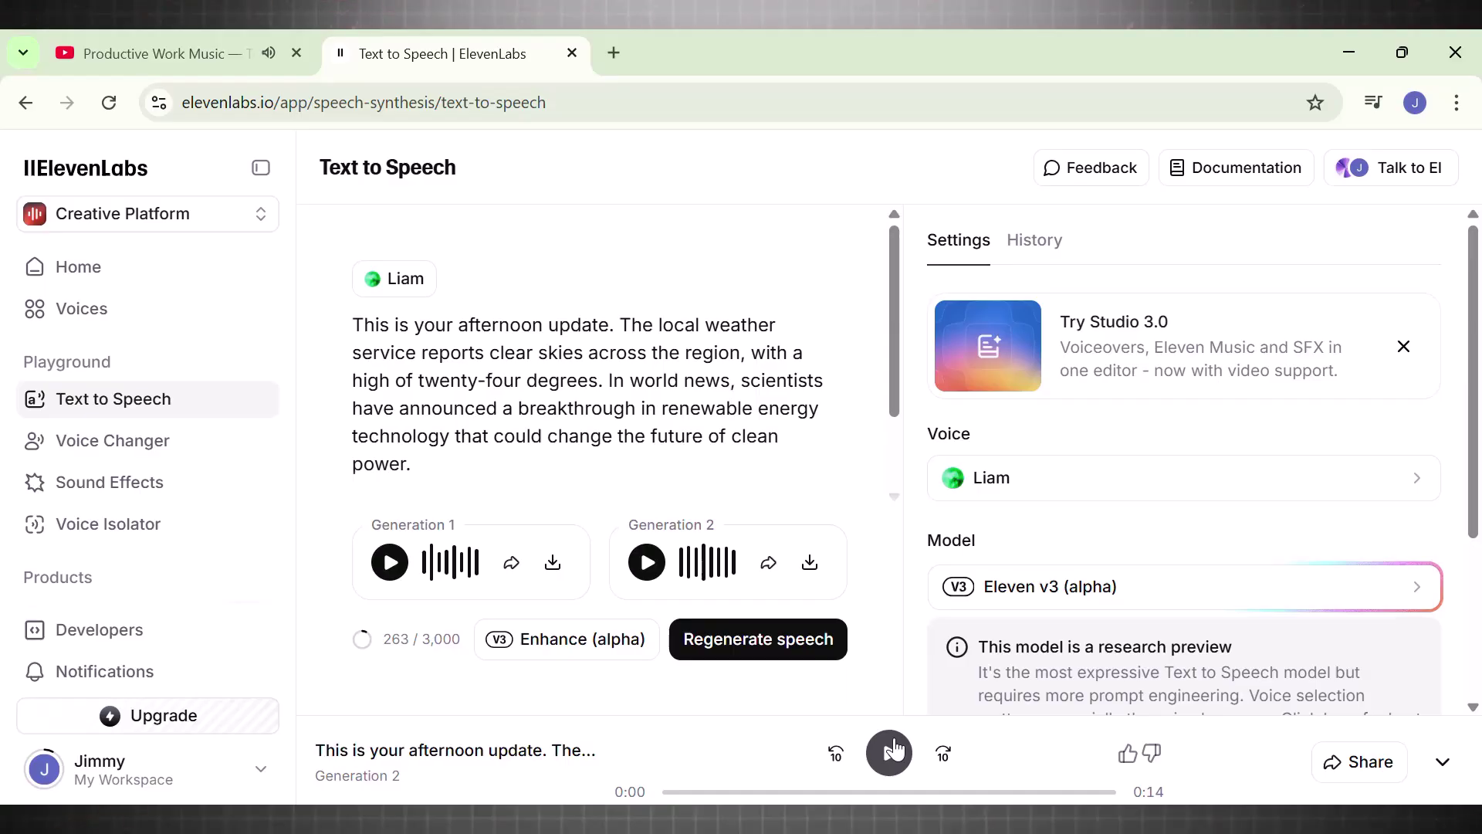
click(893, 747)
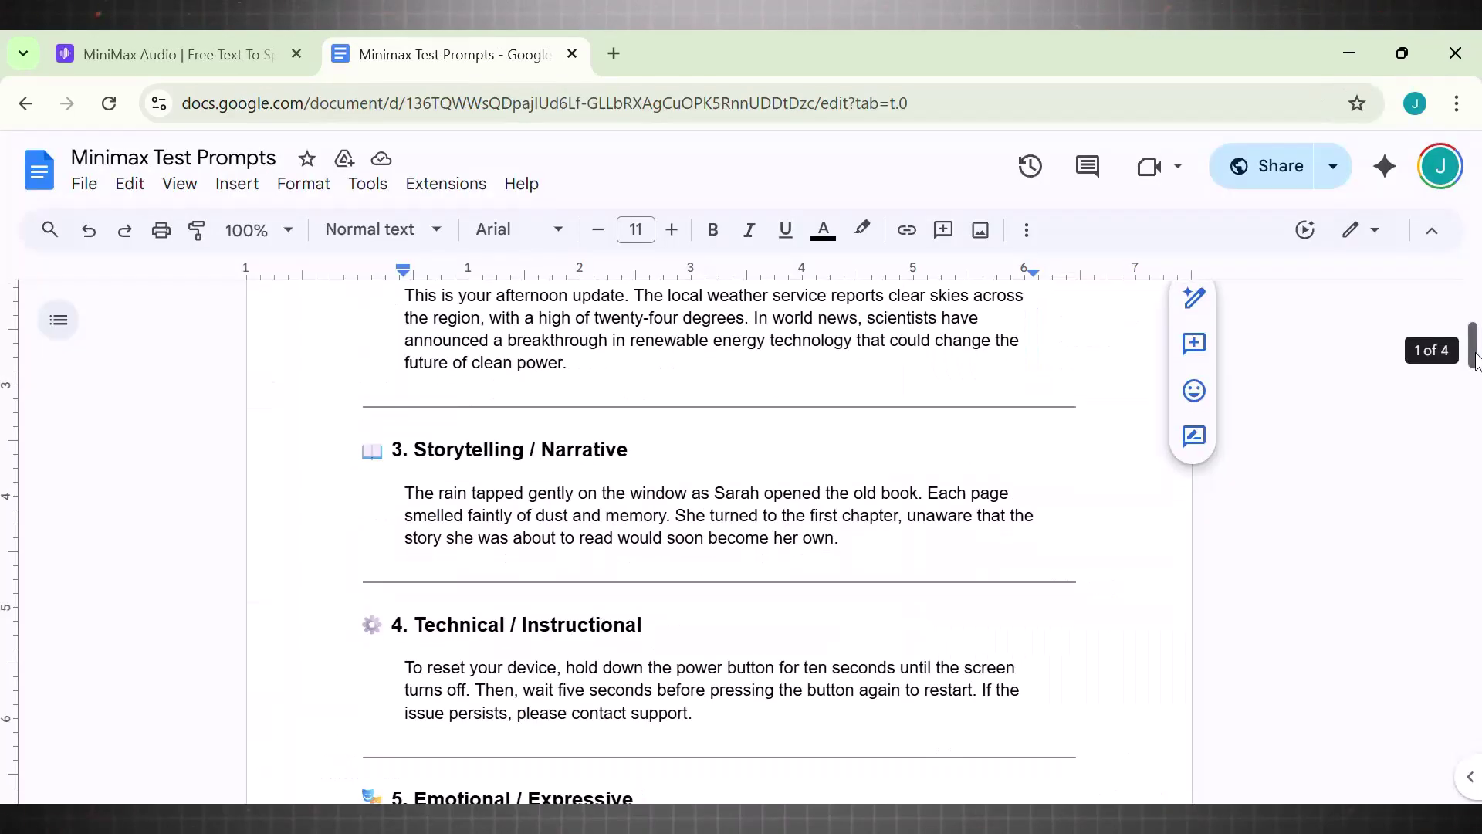
mouse_move(1473, 348)
mouse_down()
mouse_move(1473, 382)
mouse_move(1475, 363)
mouse_up()
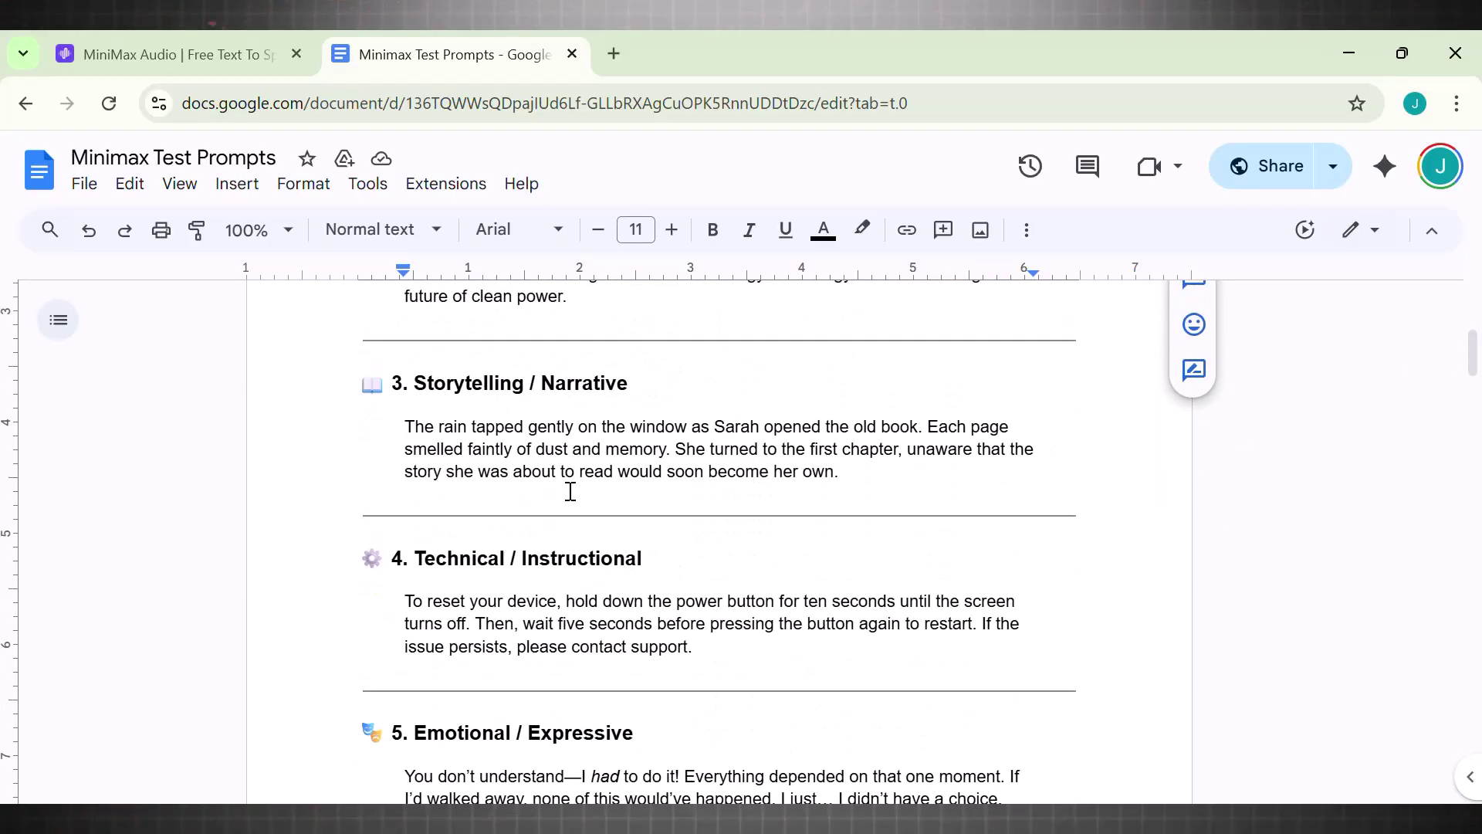
- Copy the storytelling paragraph from Docs and paste it over MiniMax's existing text
drag(420, 378, 628, 377)
click(734, 425)
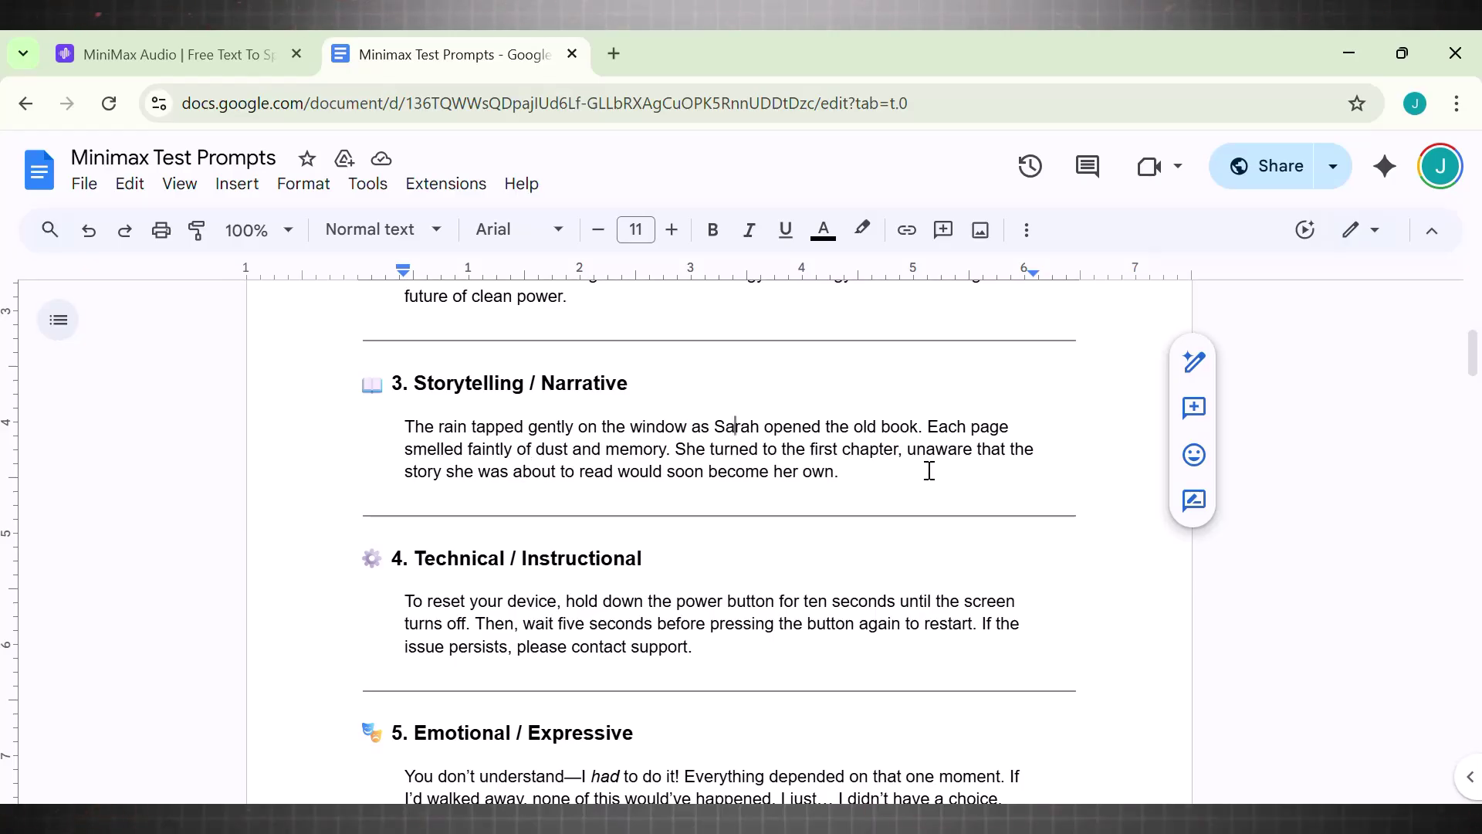
drag(844, 474, 398, 426)
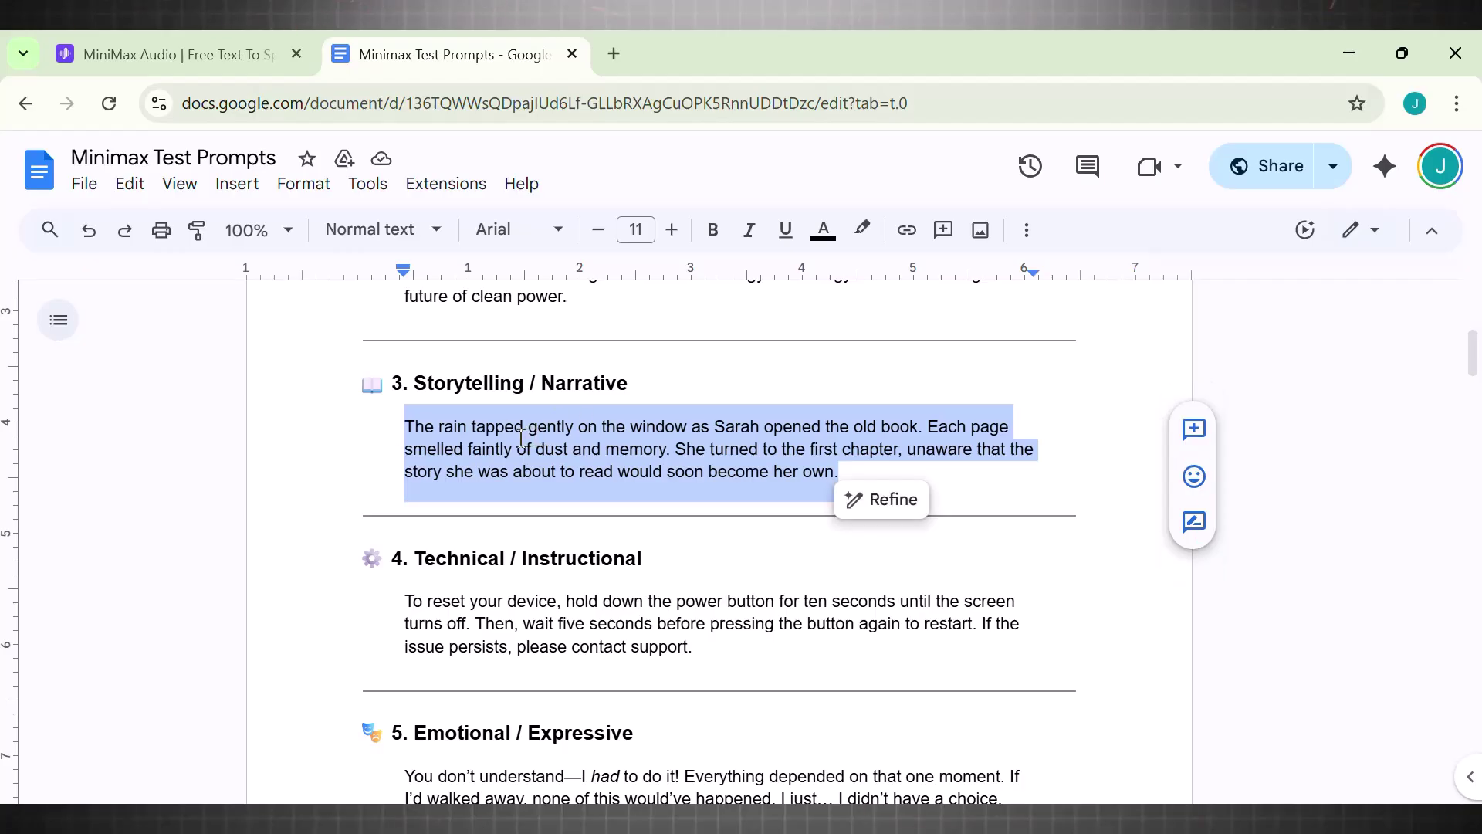
key(ctrl+c)
click(170, 54)
key(ctrl+a)
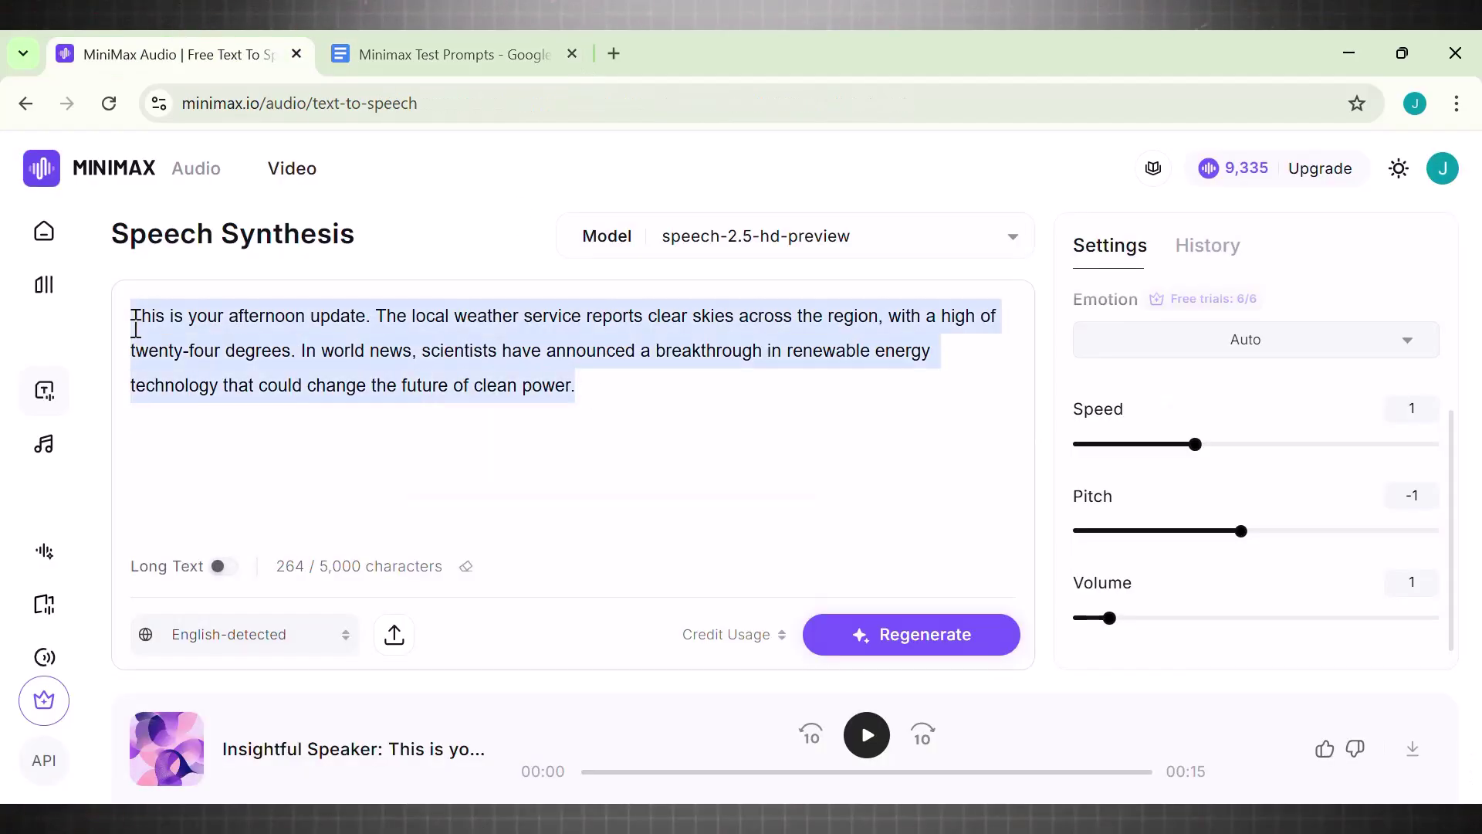
key(ctrl+v)
- Switch the voice to Female Narrator and generate the storytelling narration
scroll(1452, 563, up, 3)
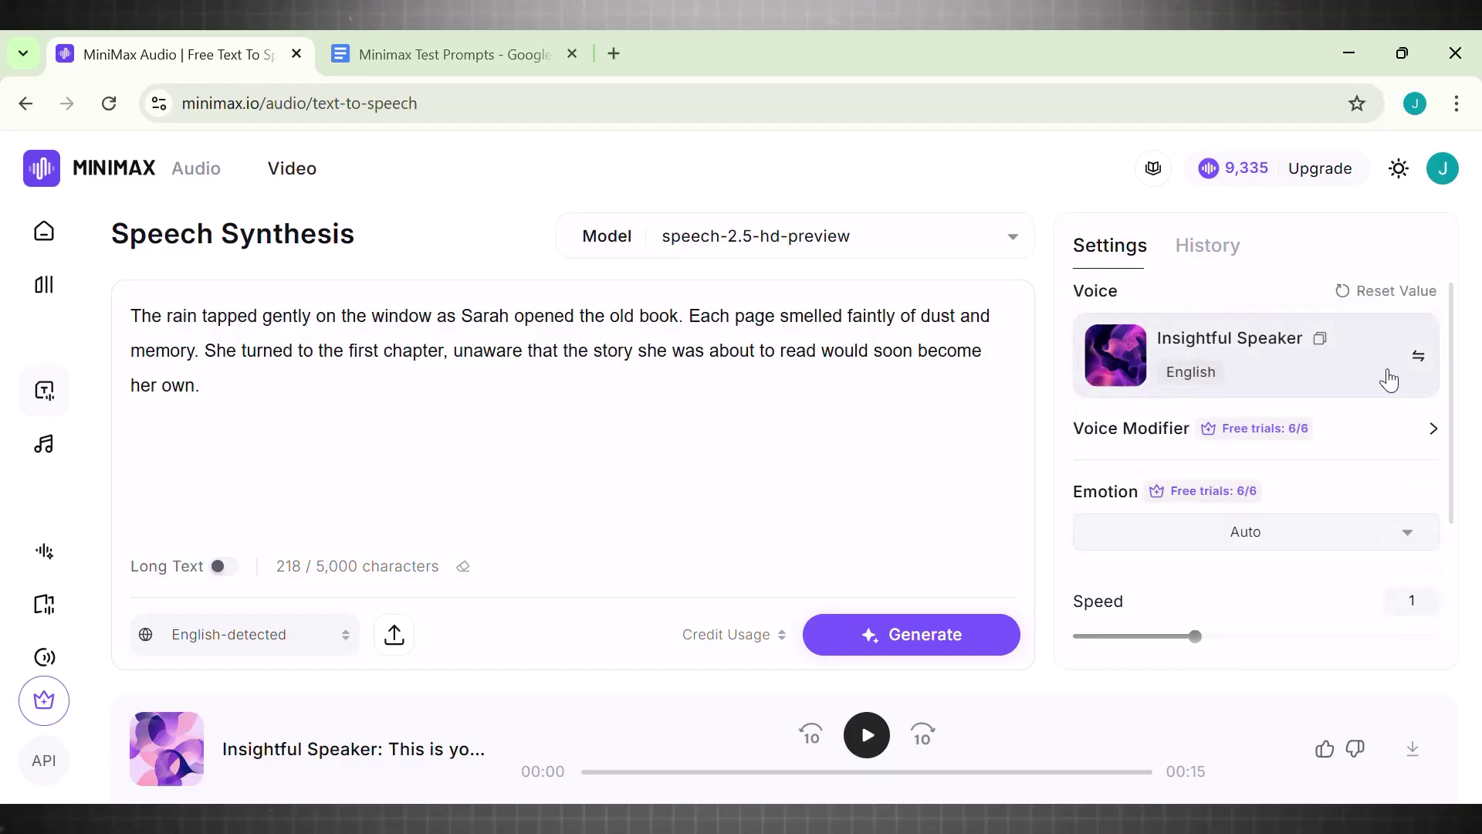
click(1385, 377)
drag(1258, 414, 1254, 440)
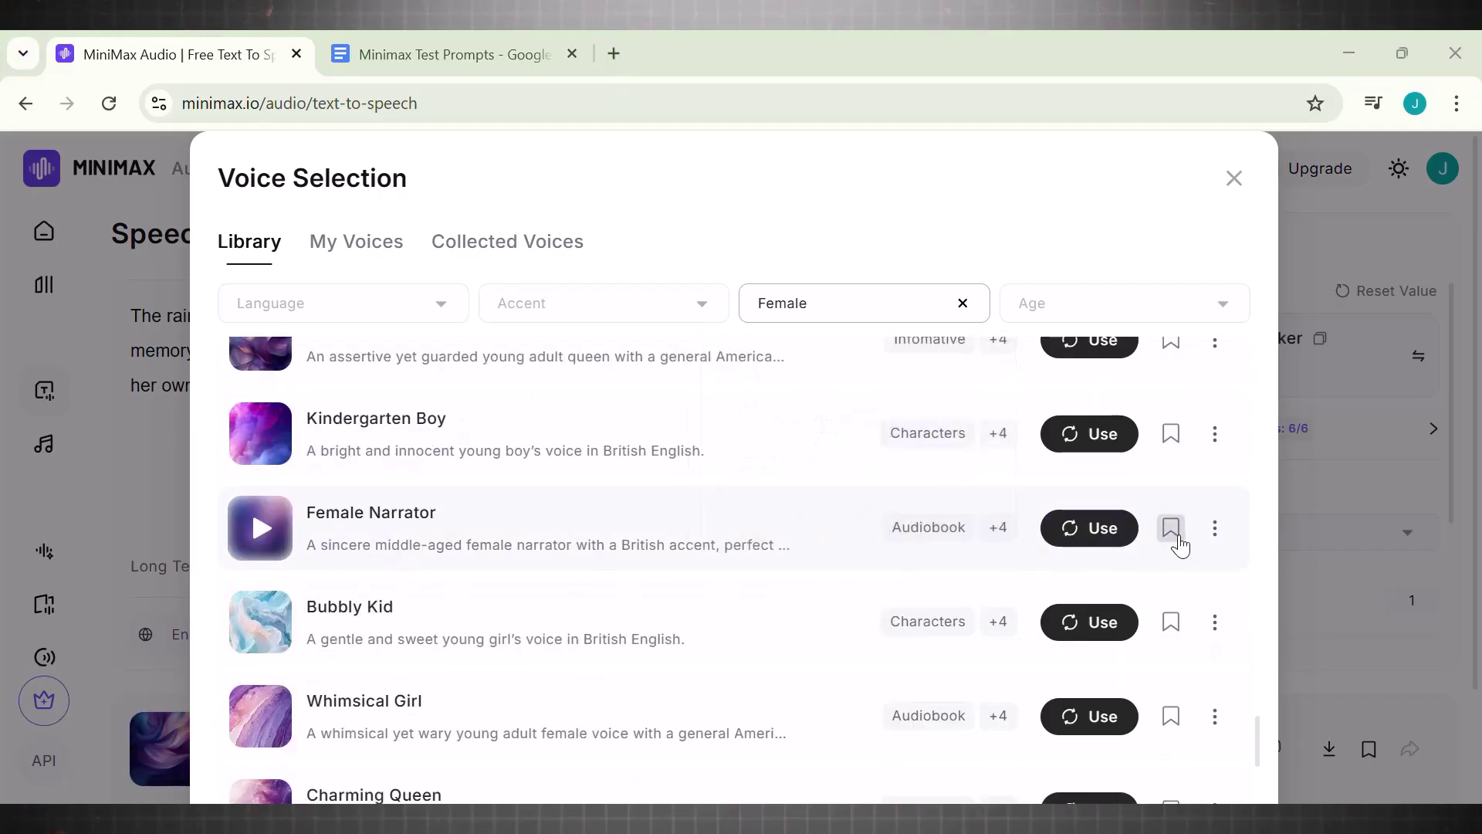
click(1069, 540)
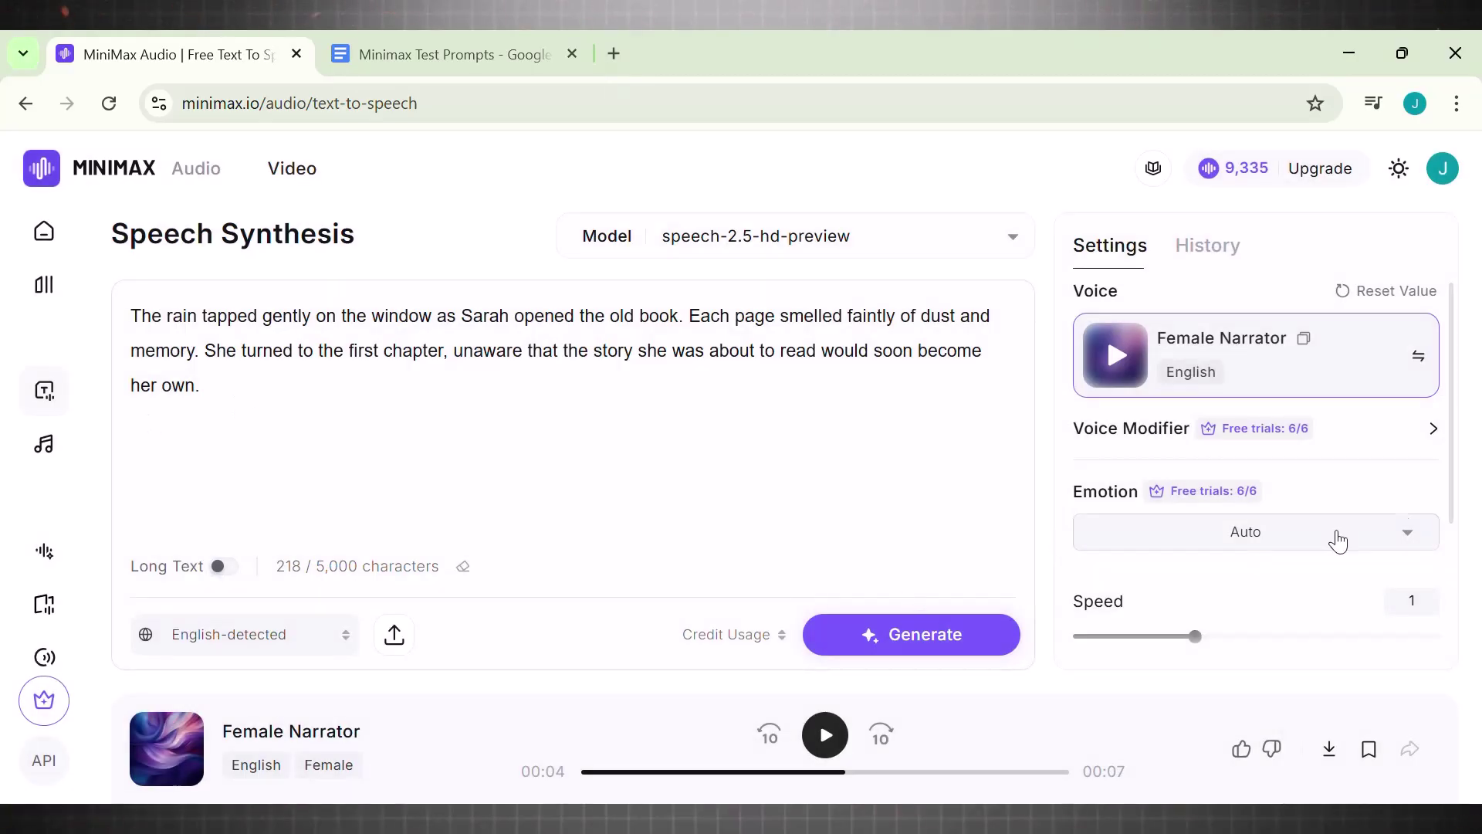
drag(1458, 515, 1442, 630)
click(893, 642)
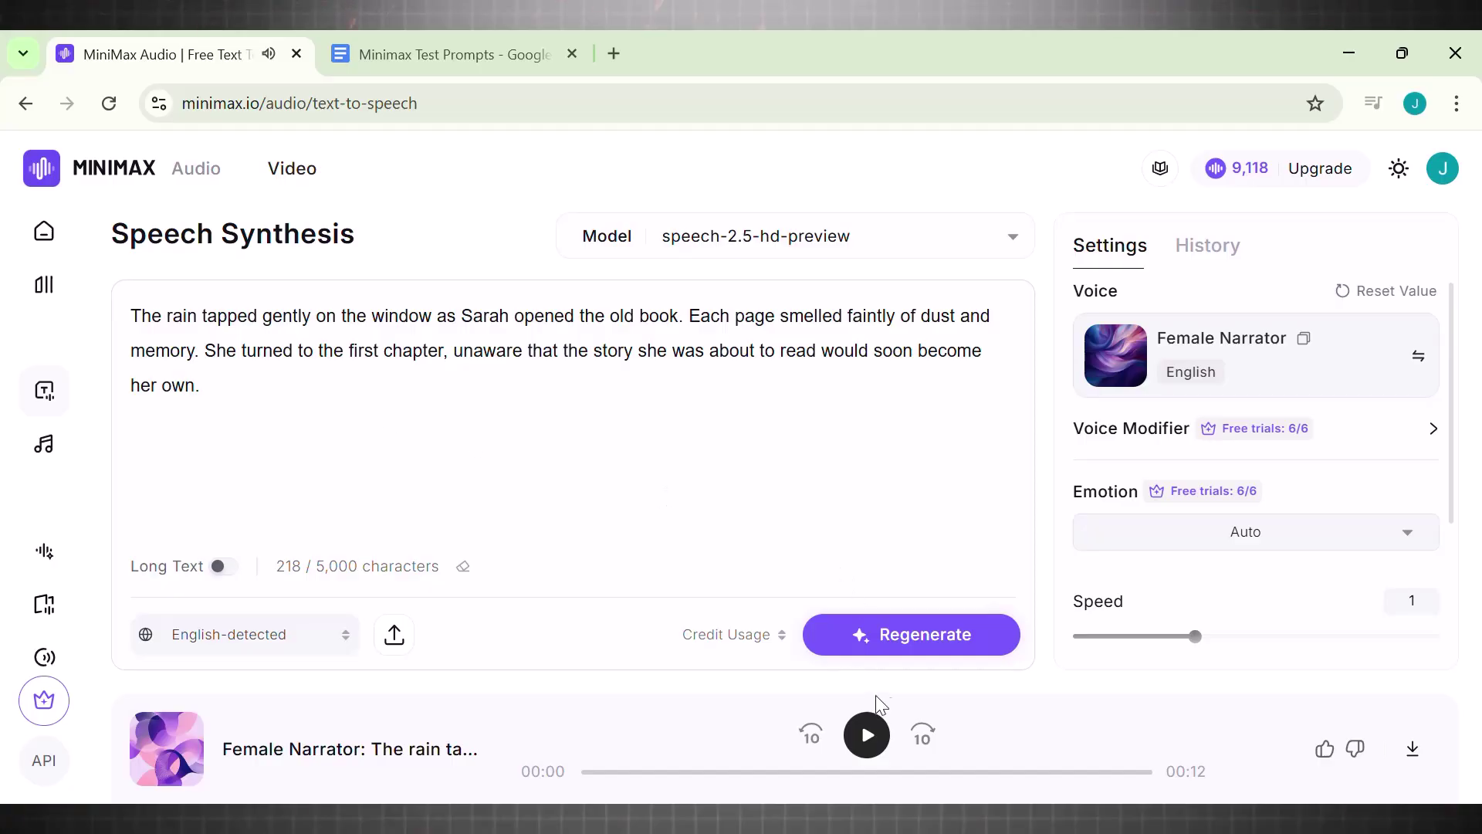
- Let the 12-second Female Narrator clip finish, then focus the MiniMax text box
click(654, 515)
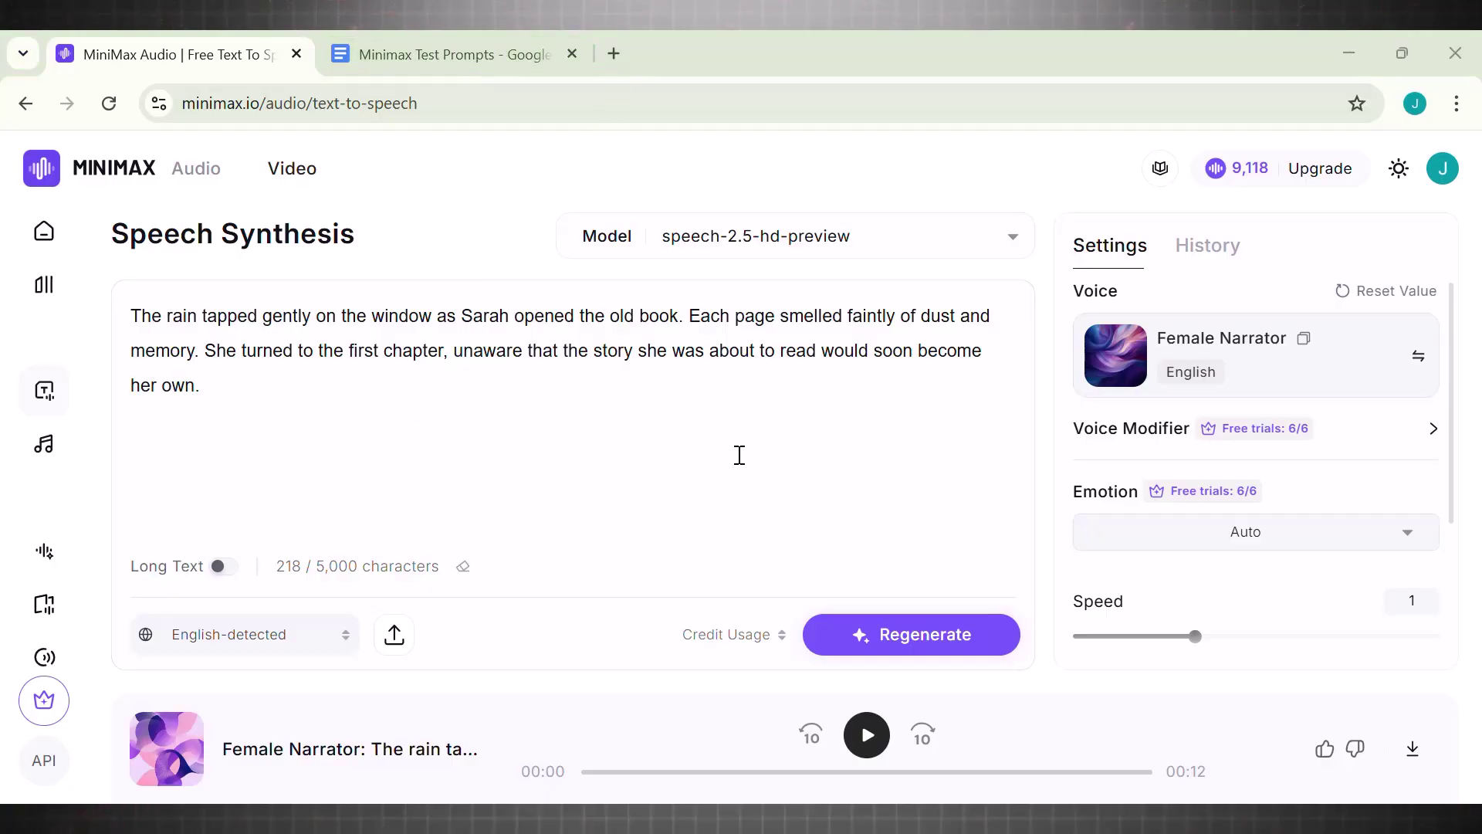
- Copy the section 8 Pacing Test passage from Docs into MiniMax's text box
key(ctrl+Tab)
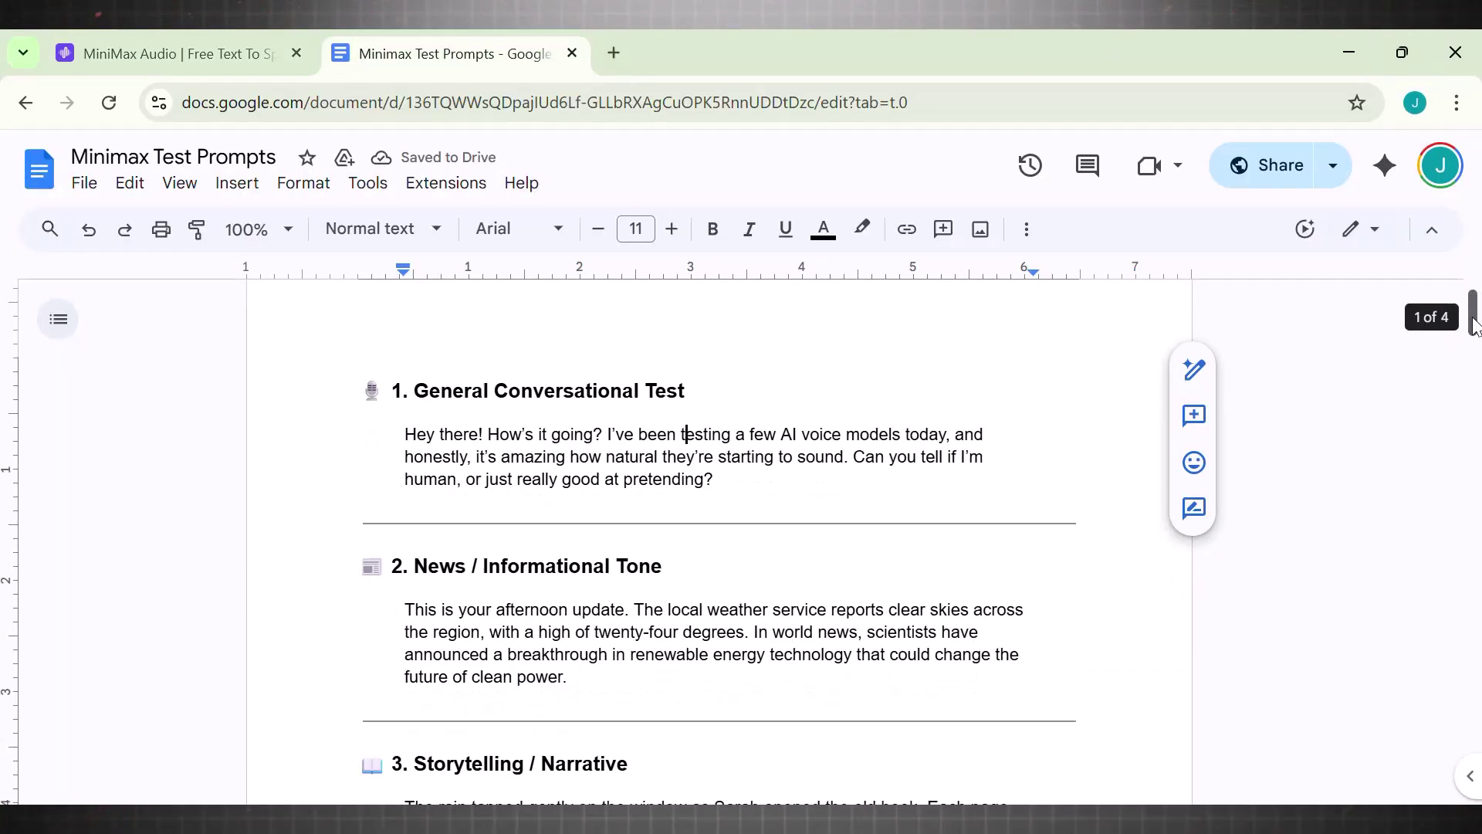
scroll(1469, 396, down, 10)
drag(1469, 396, 1456, 467)
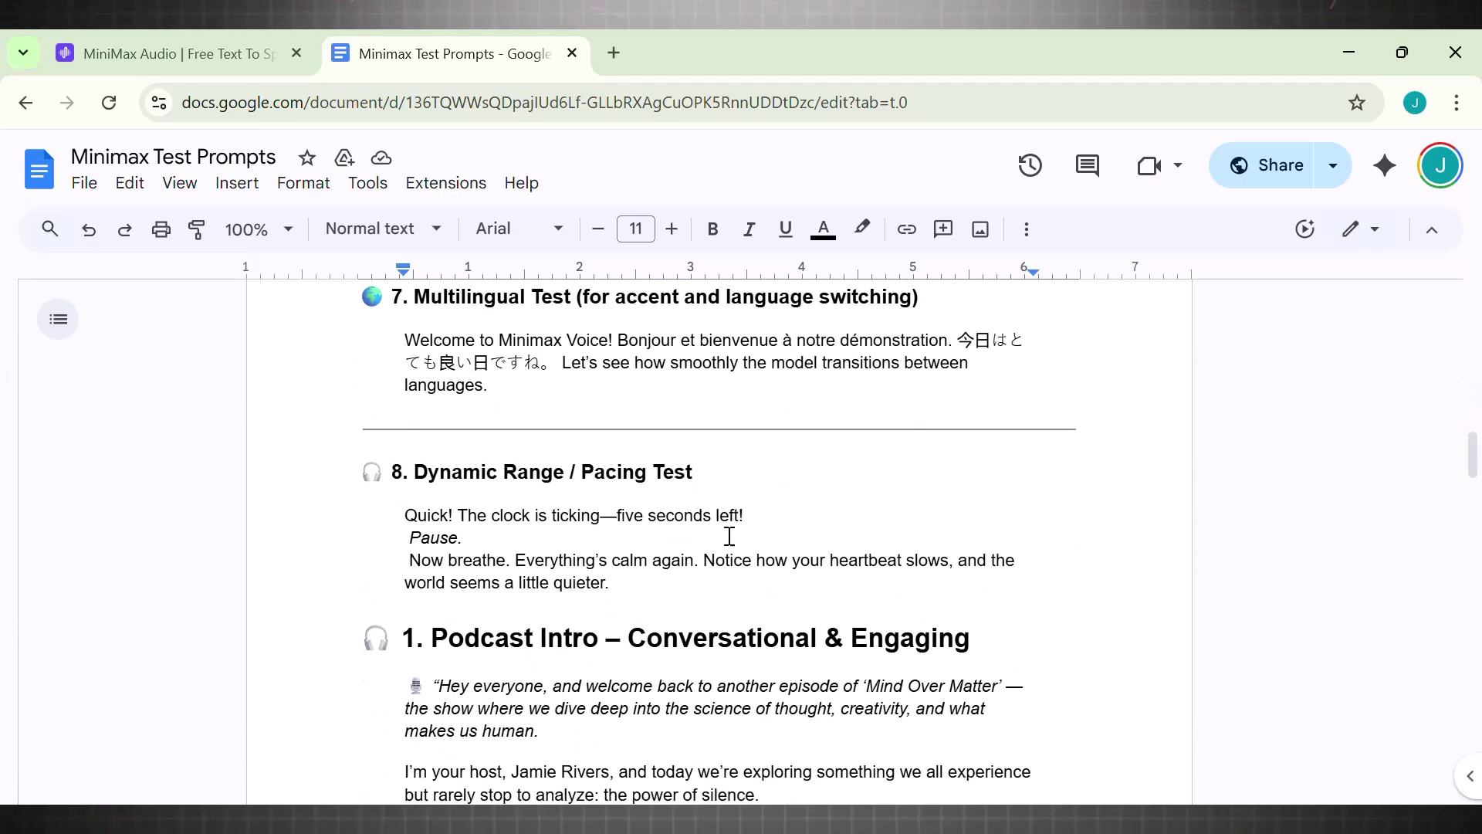
drag(398, 473, 693, 474)
click(692, 474)
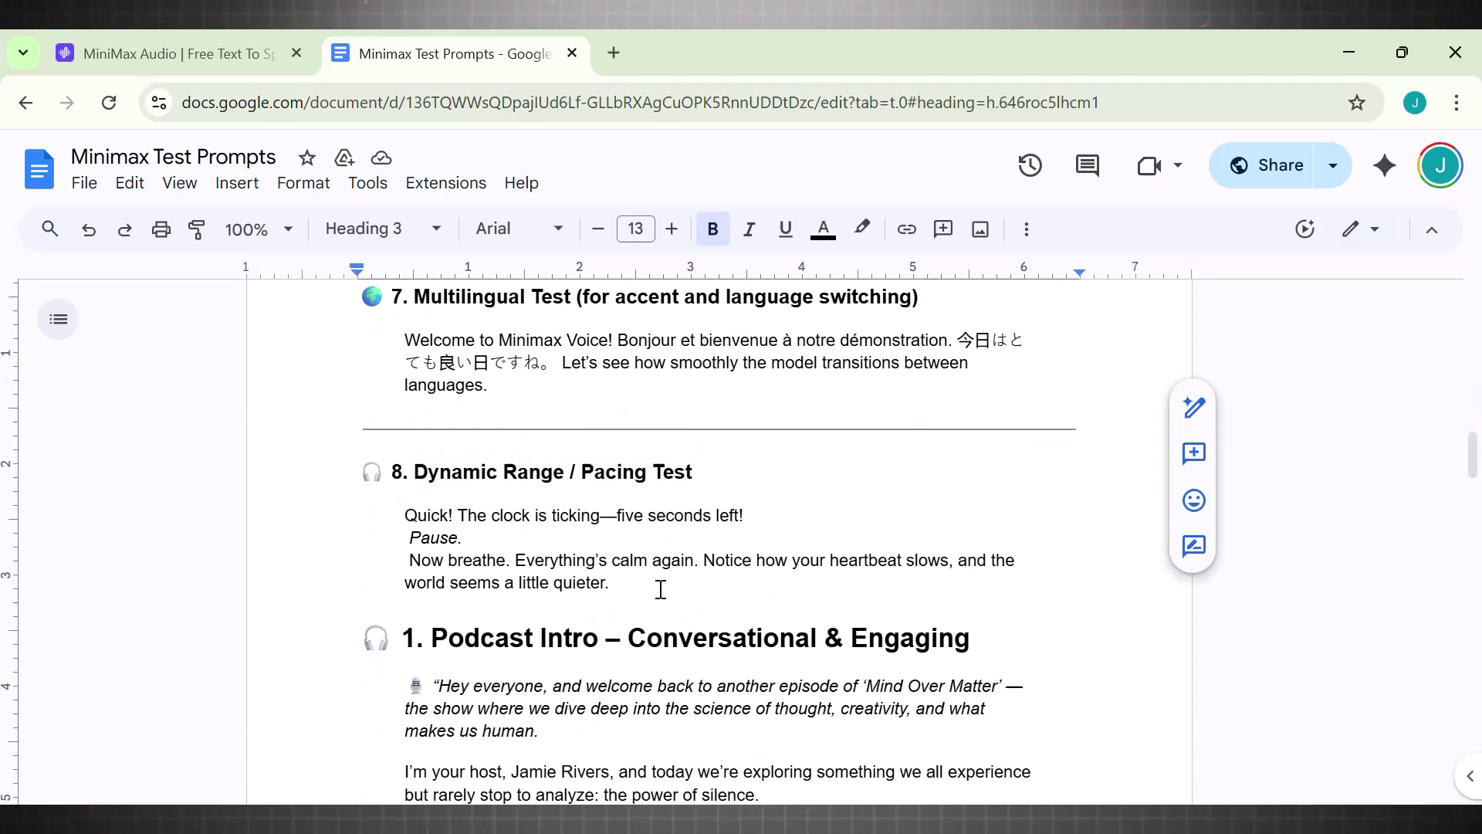
drag(658, 589, 430, 527)
key(ctrl+c)
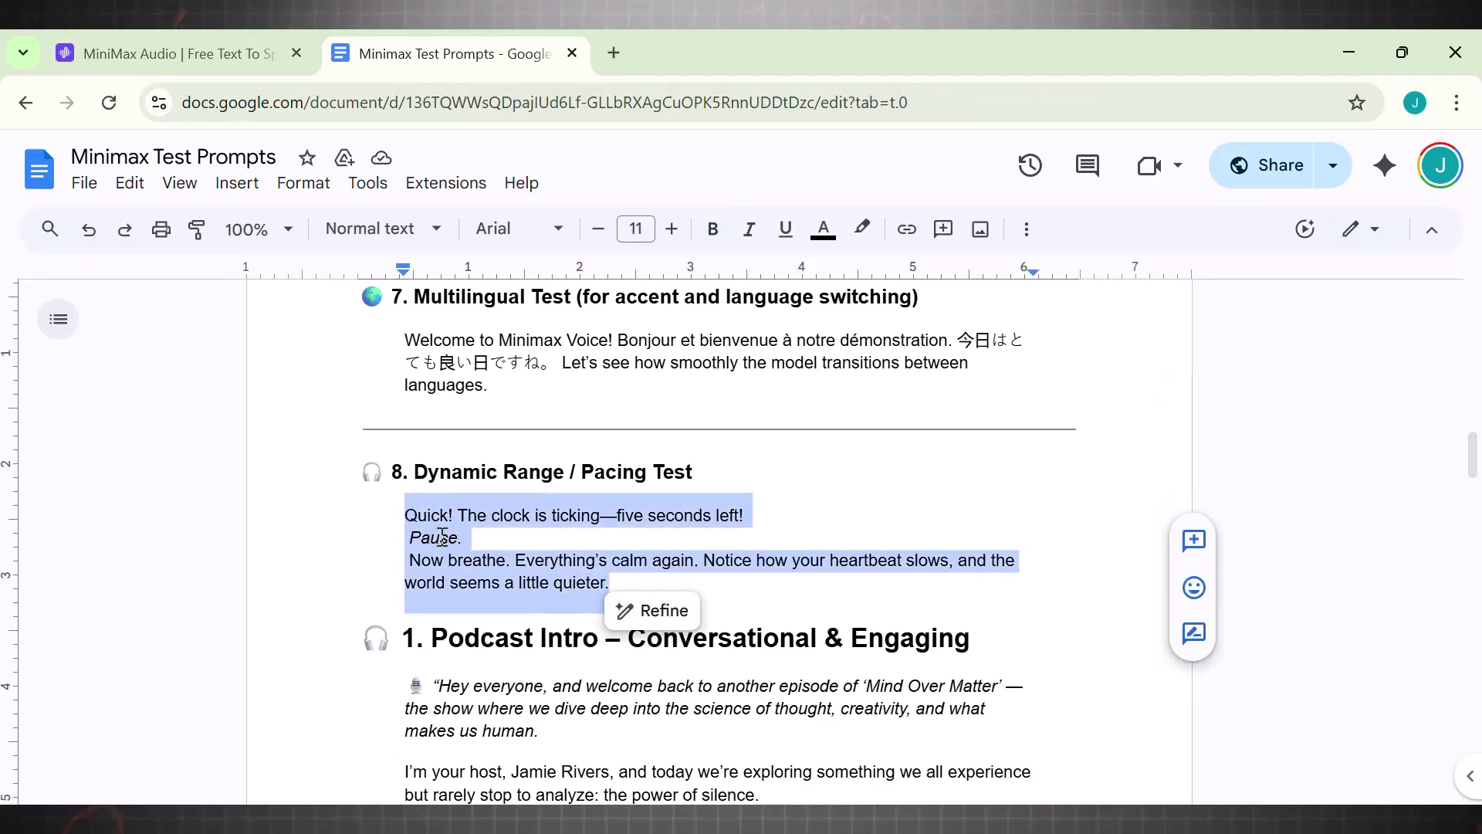
click(204, 60)
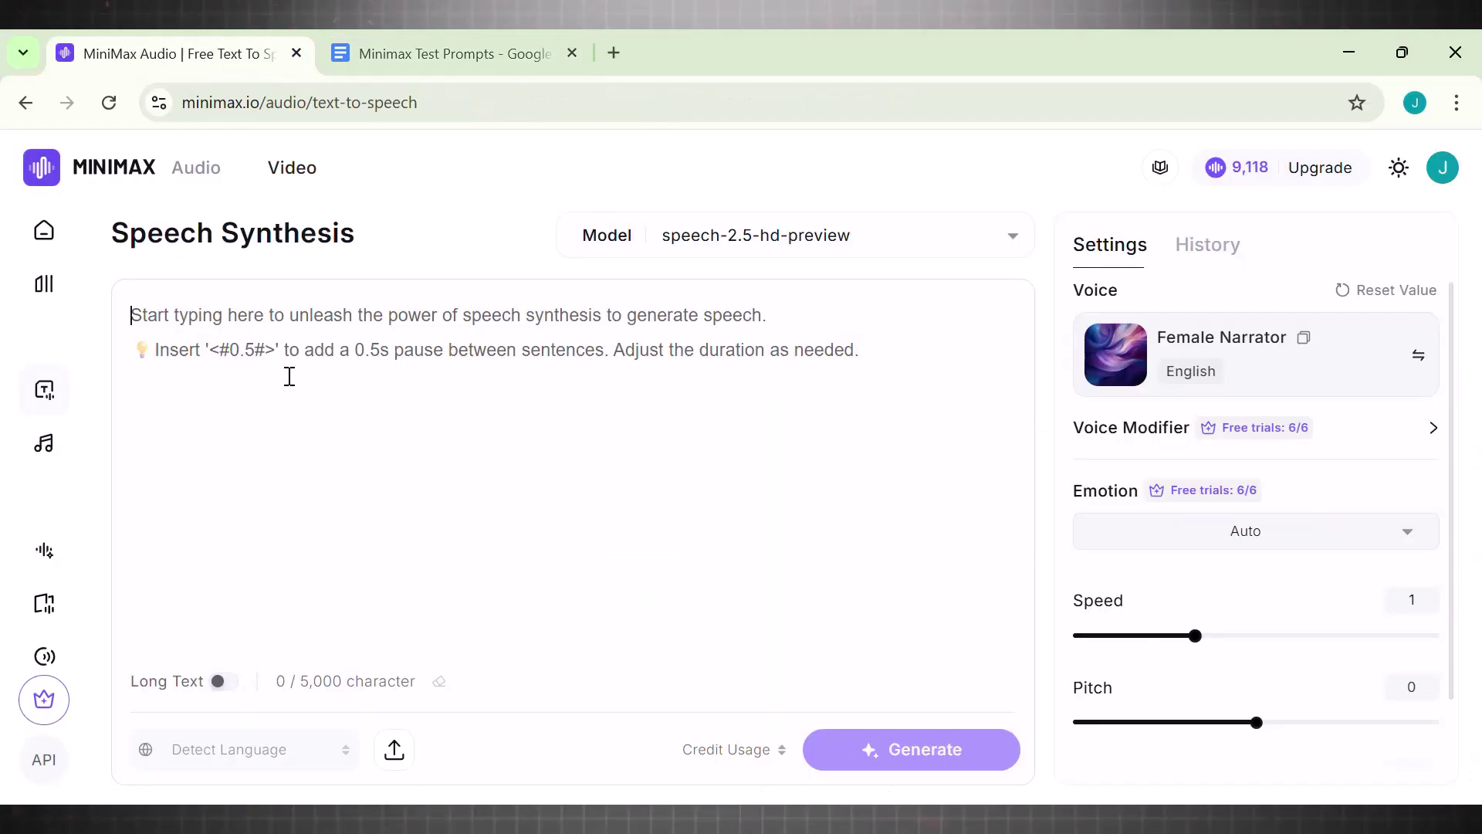
key(ctrl+v)
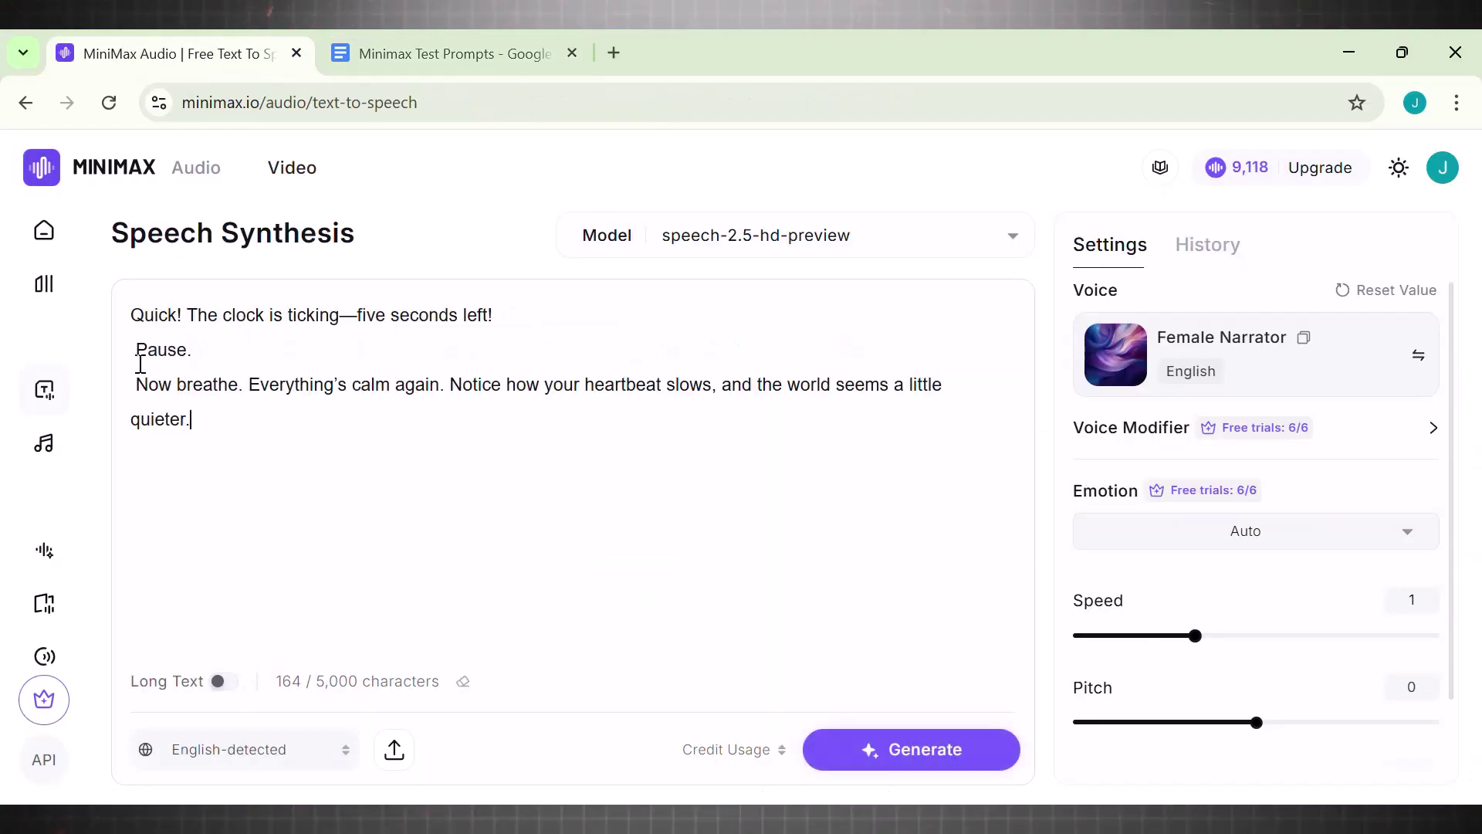
- Preview Approachable Dan in the voice library and set it as the speaking voice
click(1236, 359)
scroll(1241, 556, down, 4)
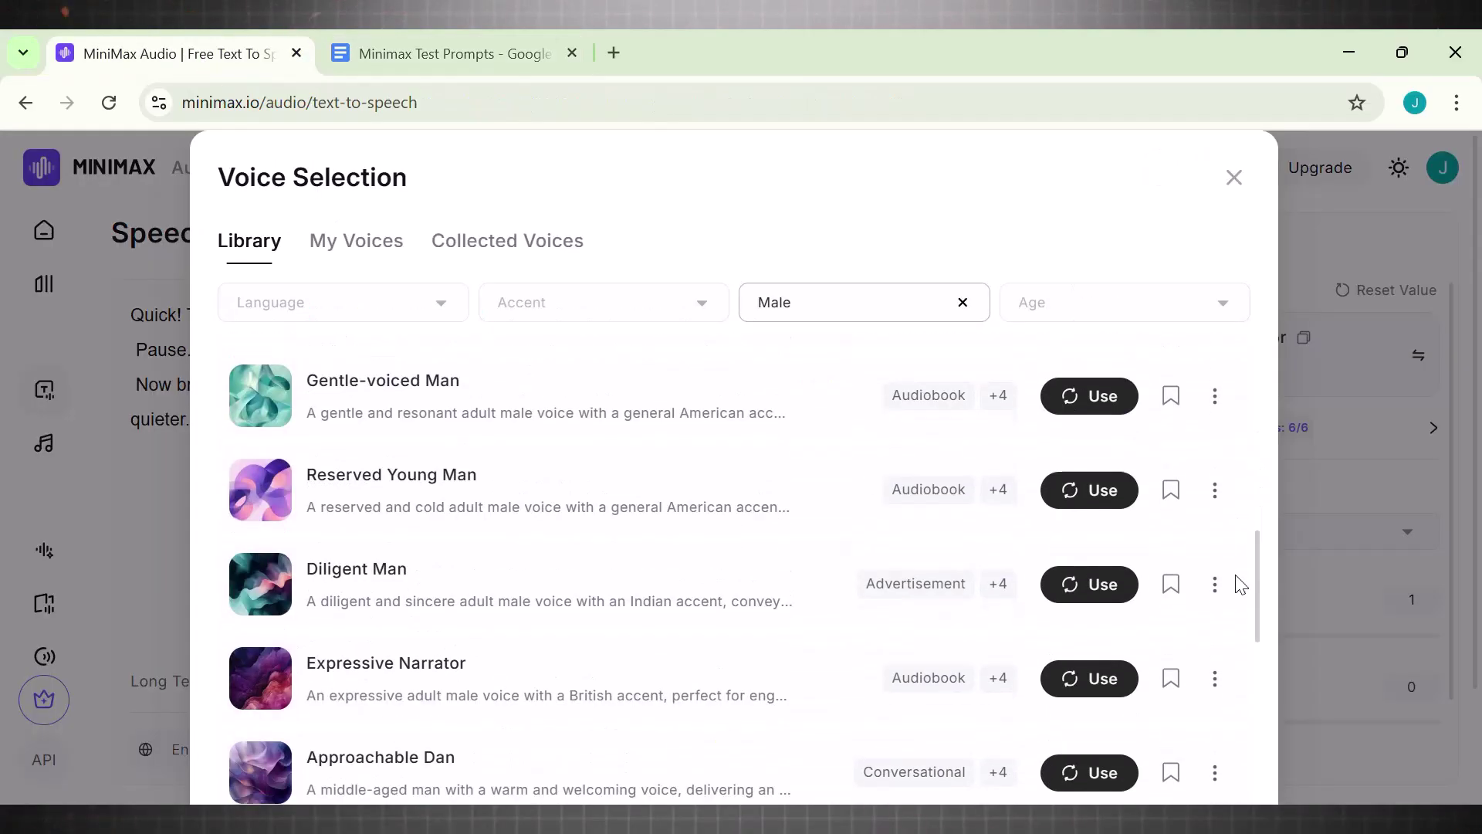
scroll(1242, 584, down, 4)
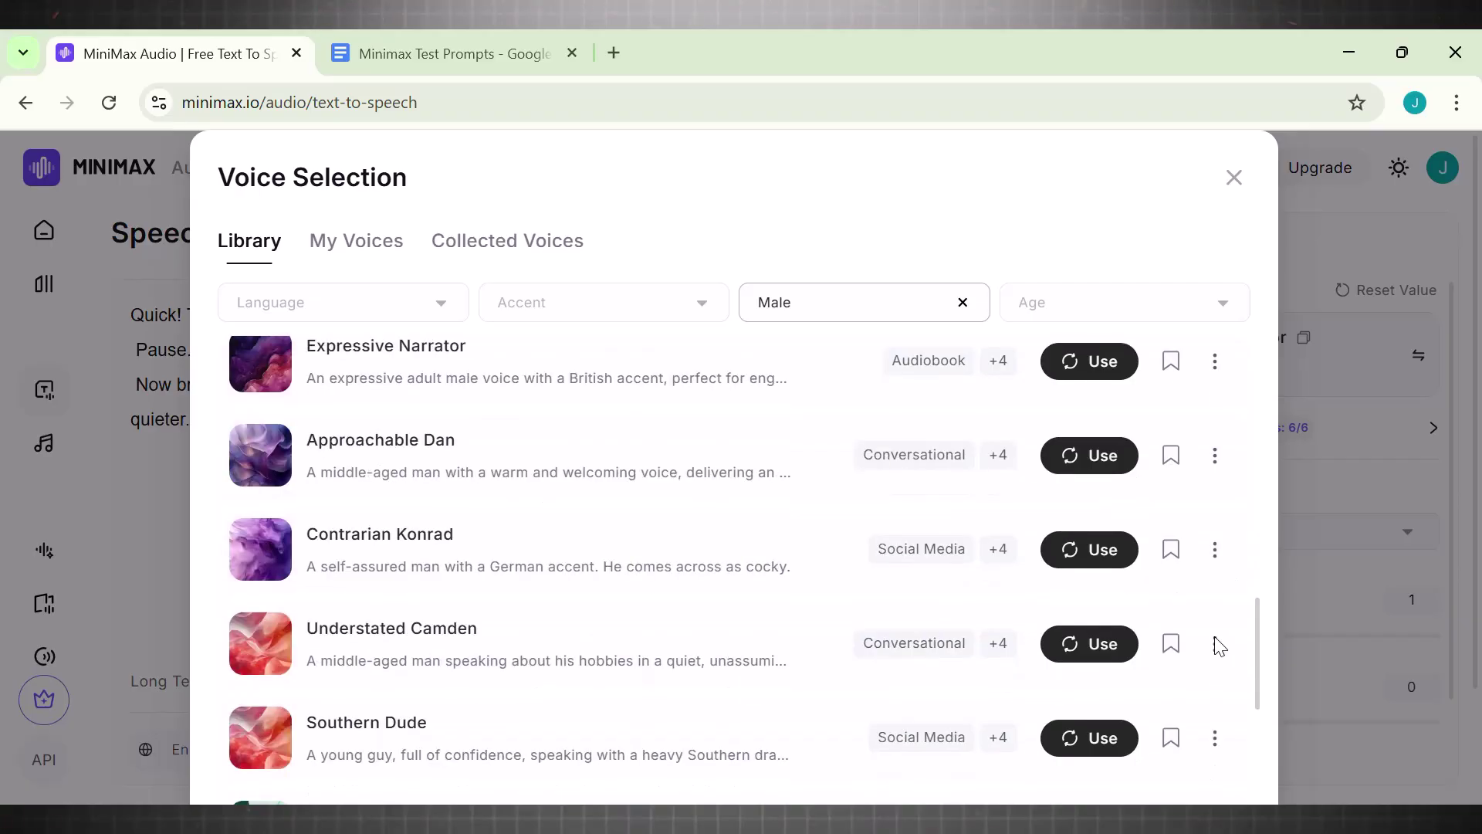
click(610, 485)
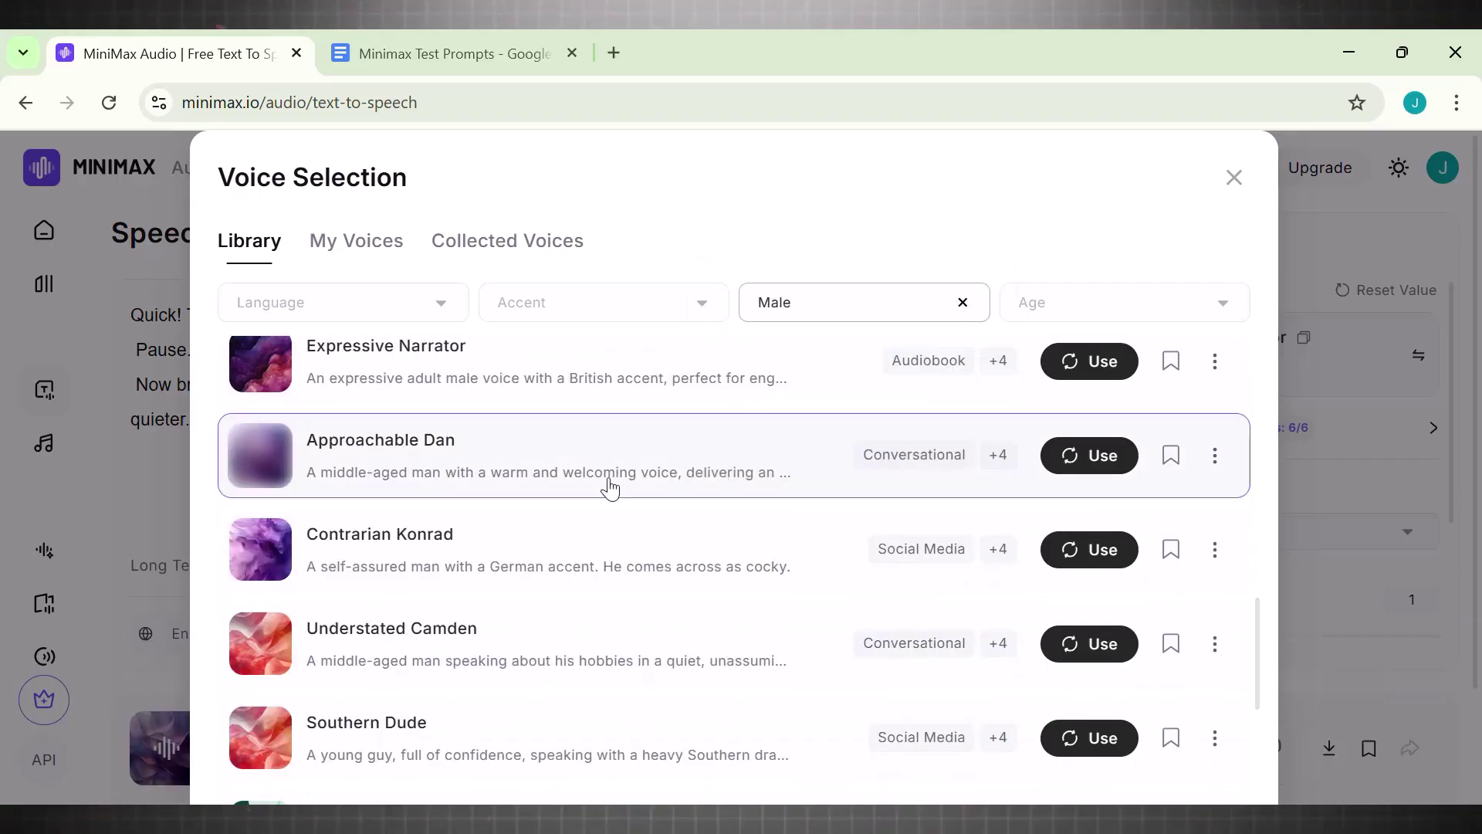
click(1080, 458)
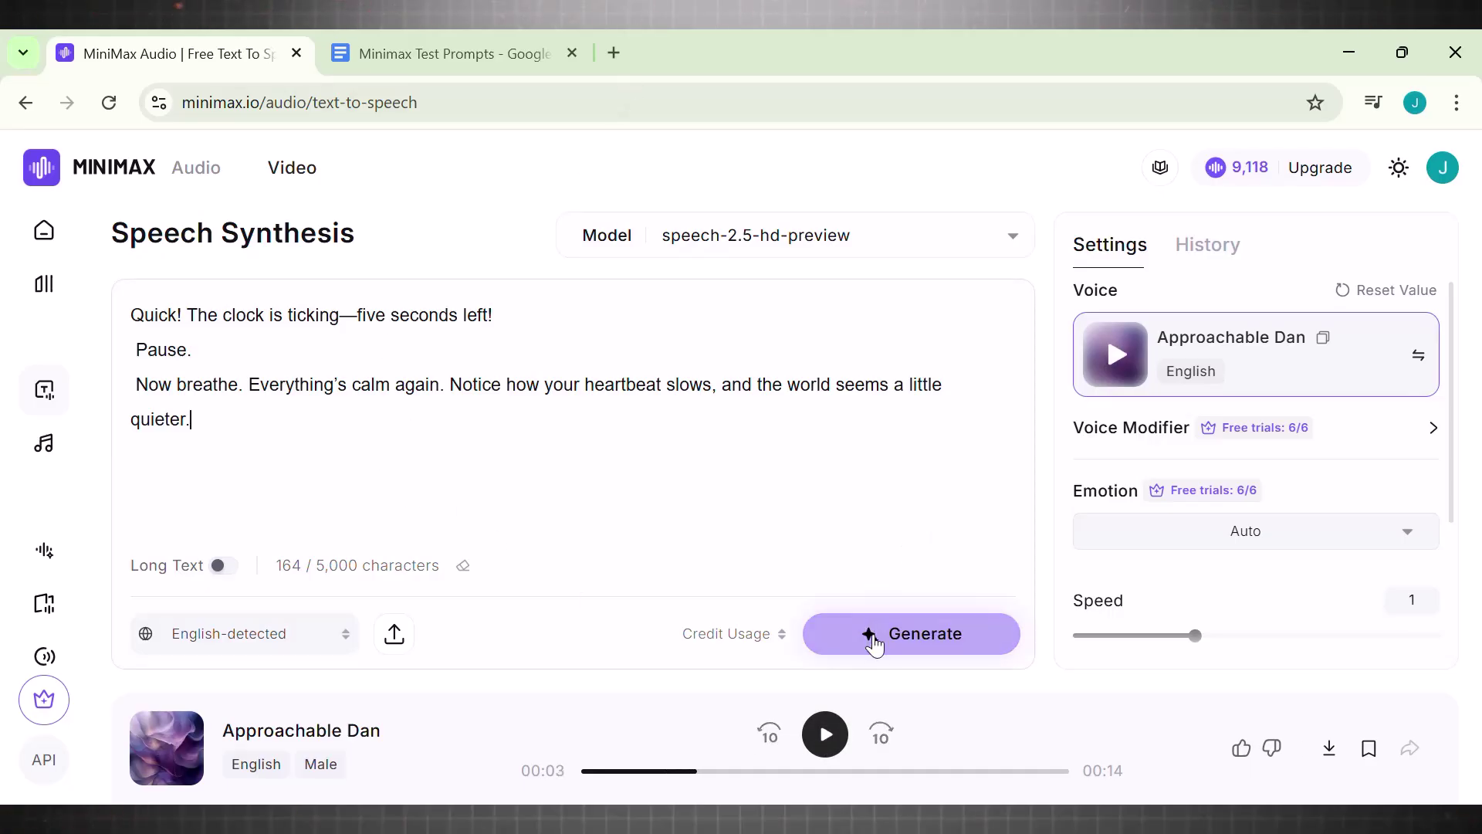
scroll(1454, 480, down, 1)
scroll(1229, 407, up, 1)
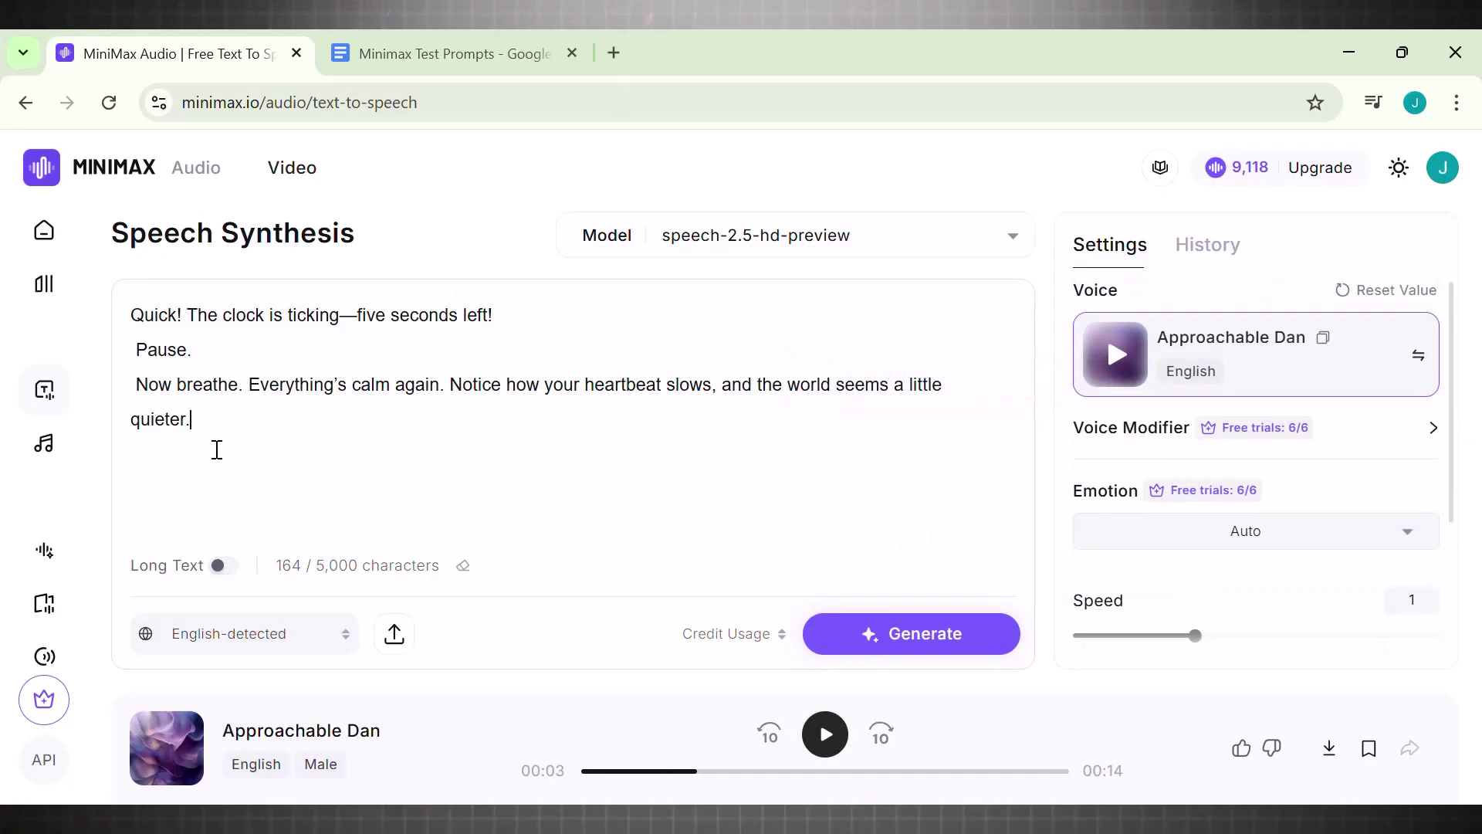
- Generate and regenerate the Approachable Dan pacing-test audio, then return to the prompts doc
click(869, 633)
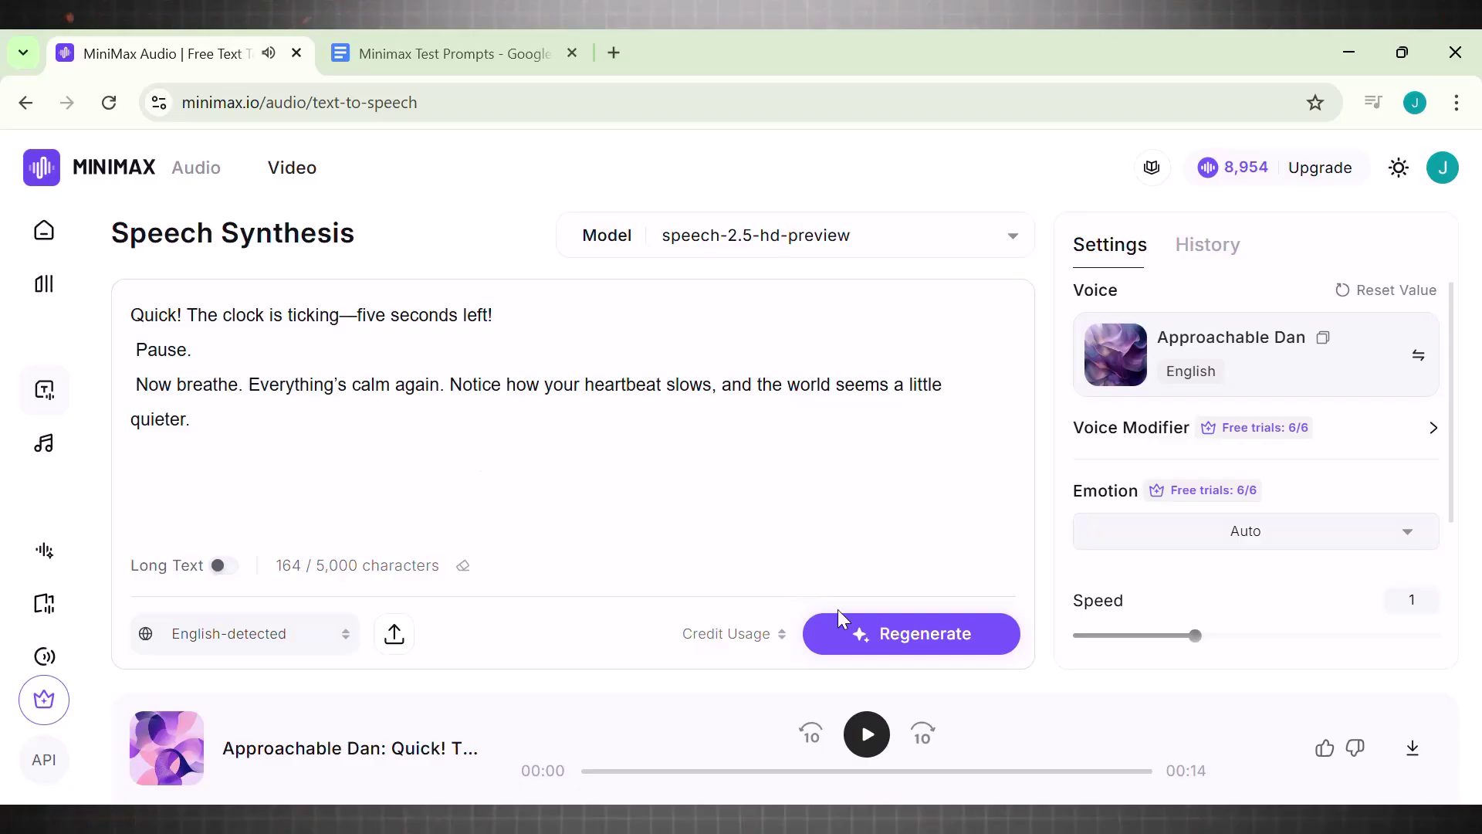
click(852, 632)
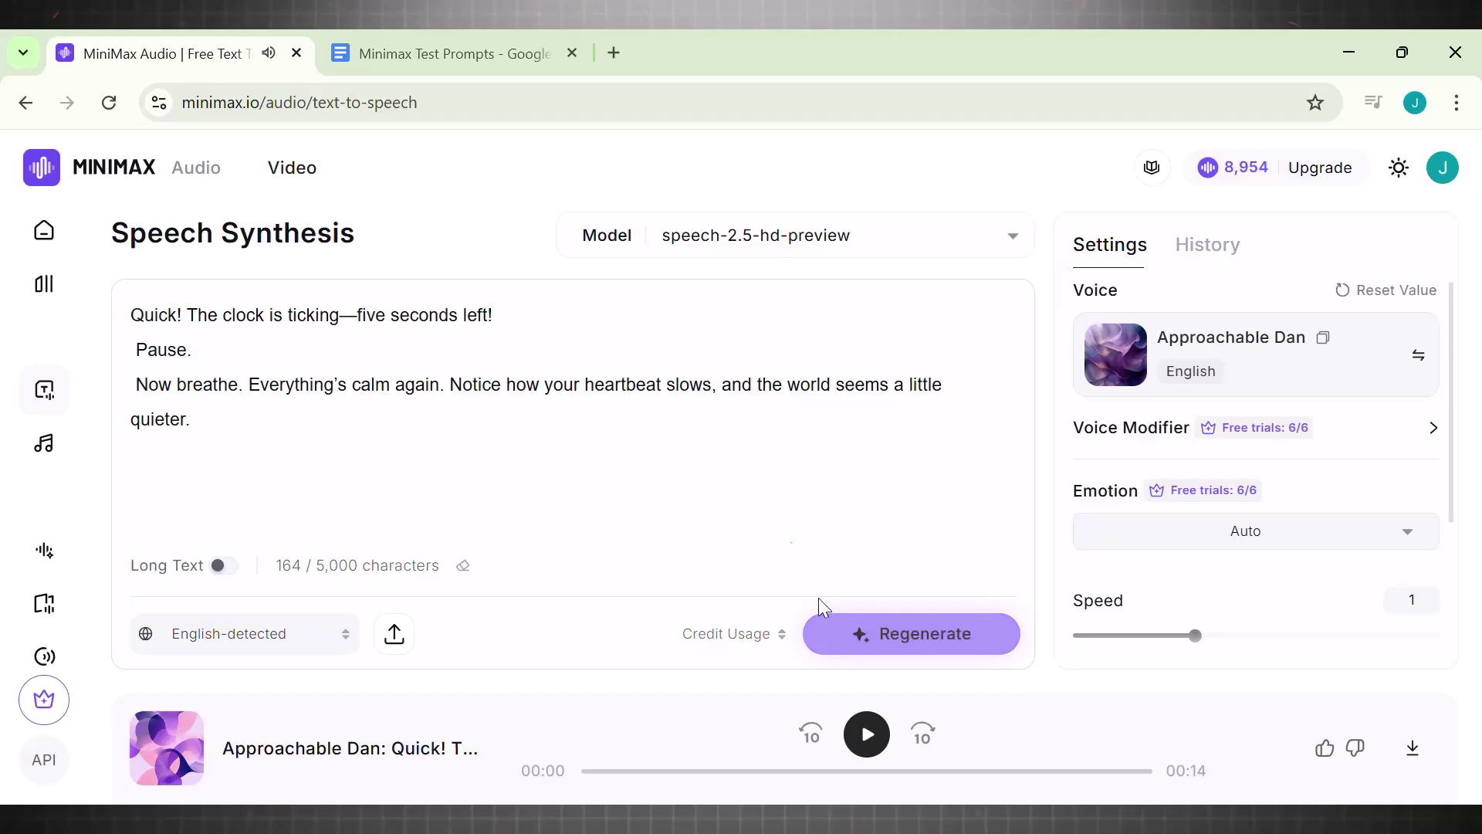
click(583, 69)
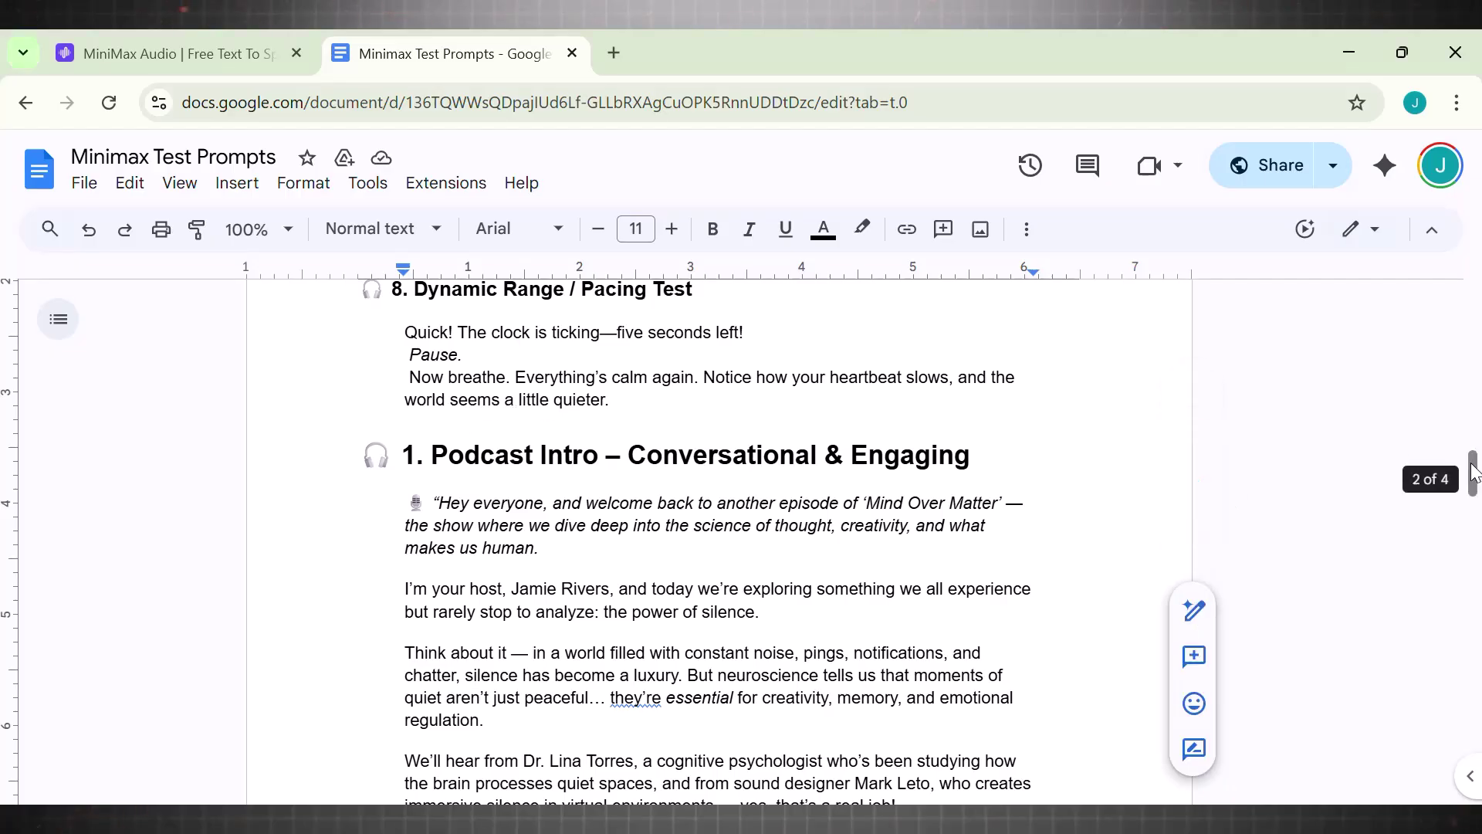
- Scroll further through the prompts, then check MiniMax's voice list without changing voice
mouse_move(1474, 471)
mouse_down()
mouse_move(1461, 698)
mouse_move(1479, 487)
mouse_up()
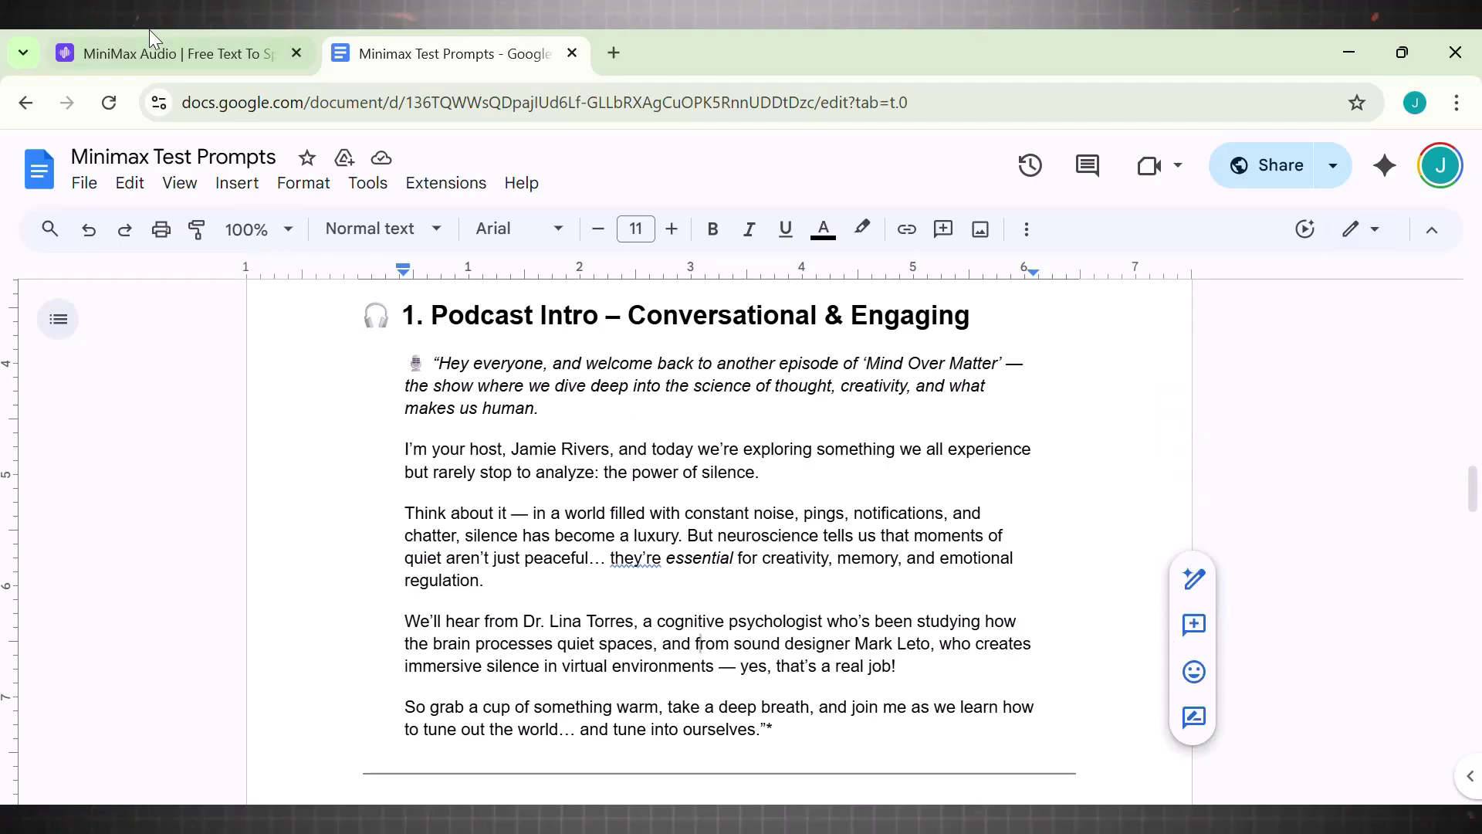
click(170, 53)
click(1416, 369)
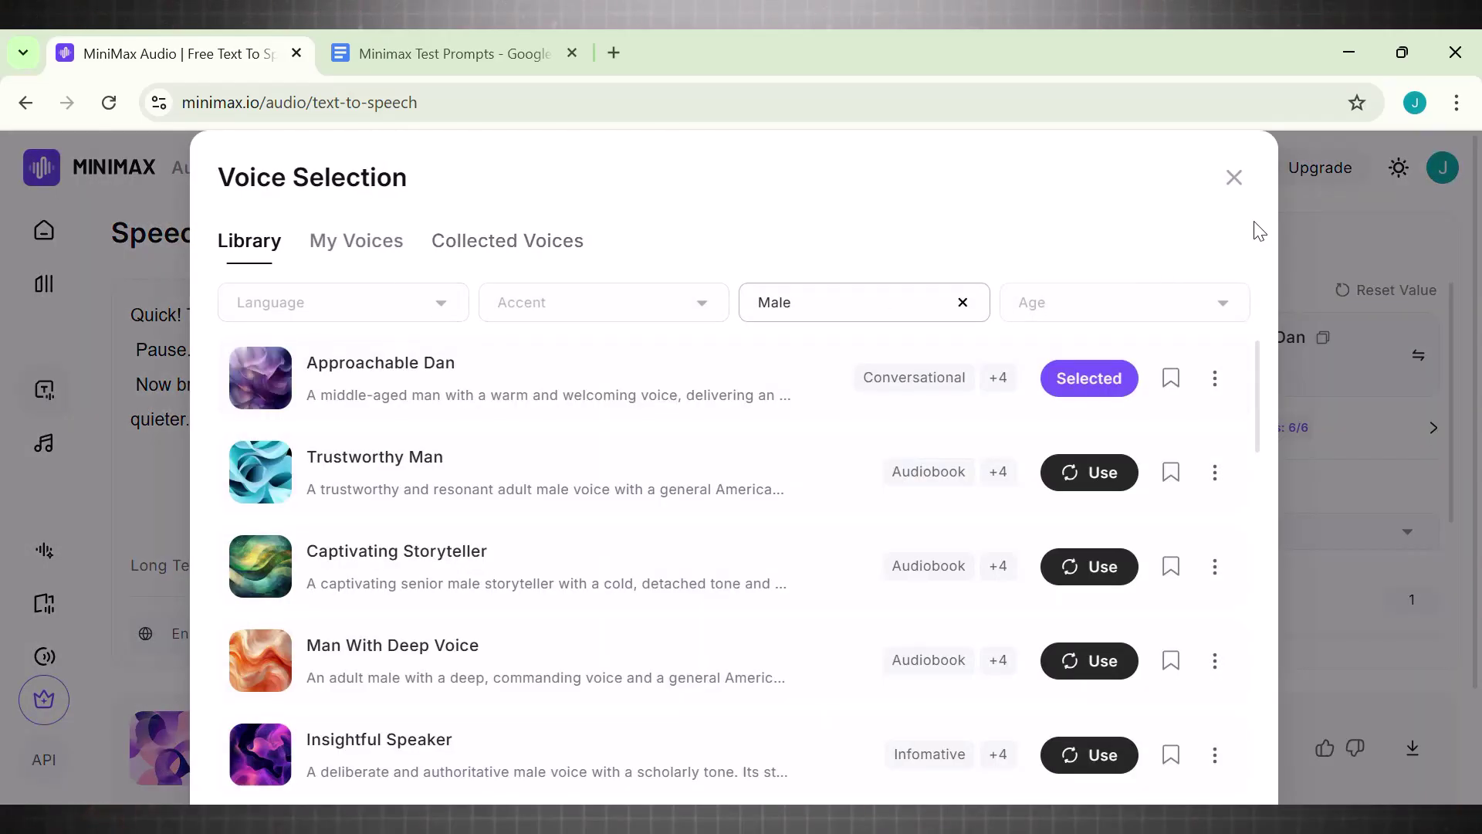
click(1234, 179)
- Switch to Google AI Studio and select, then deselect, its sample speech script
key(ctrl+Tab)
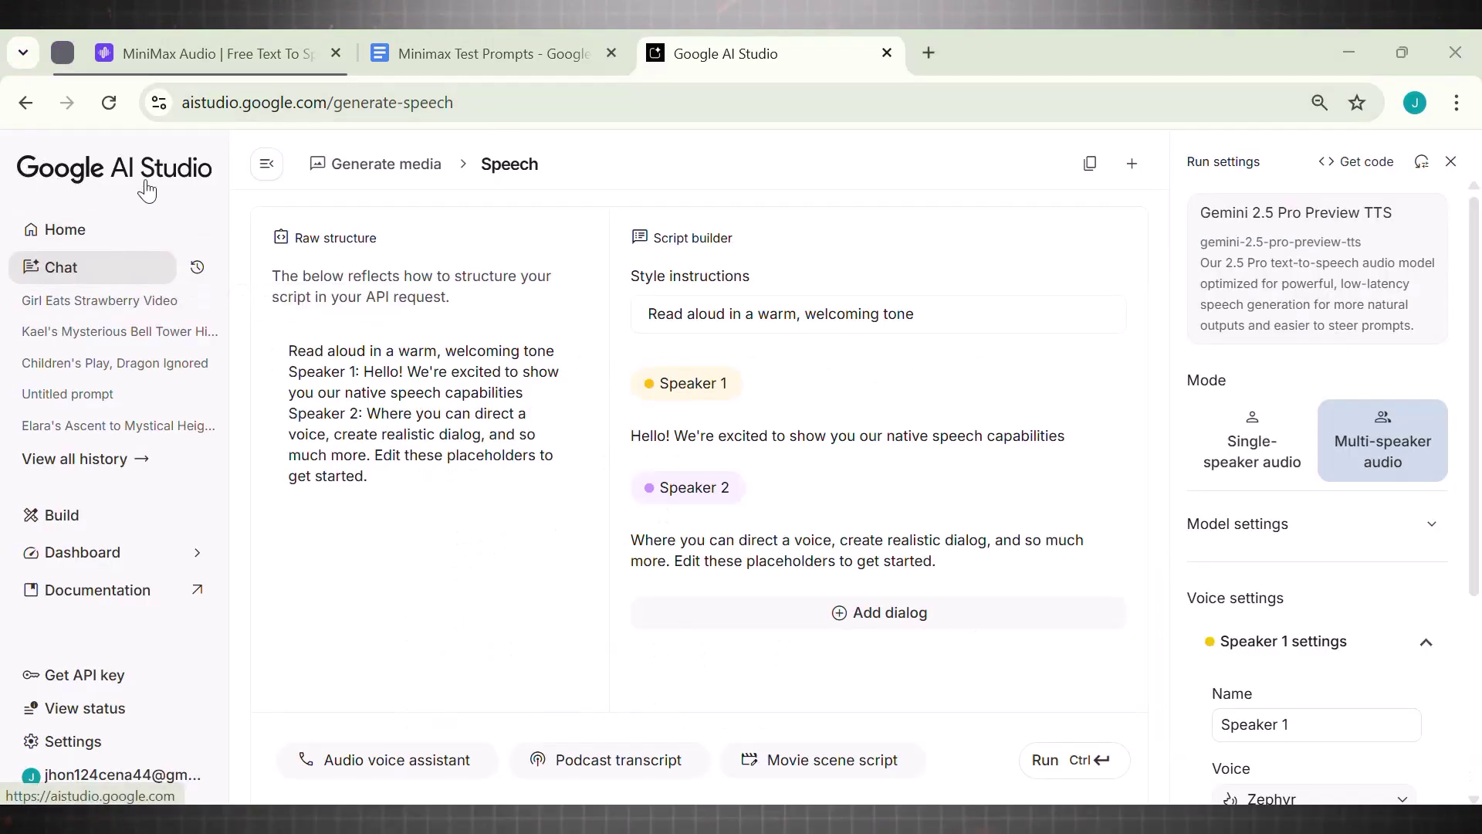
drag(282, 344, 402, 511)
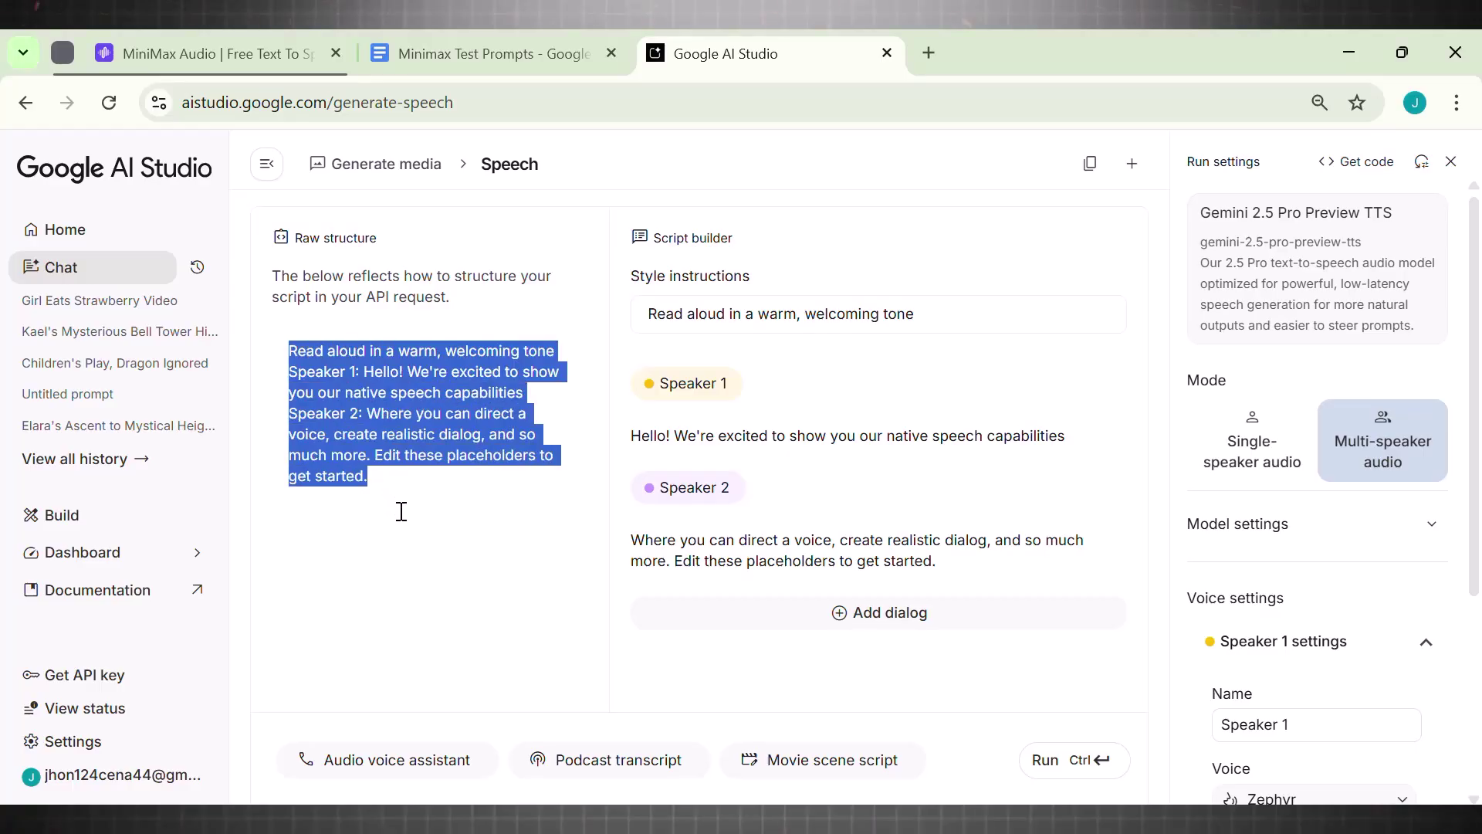
click(401, 512)
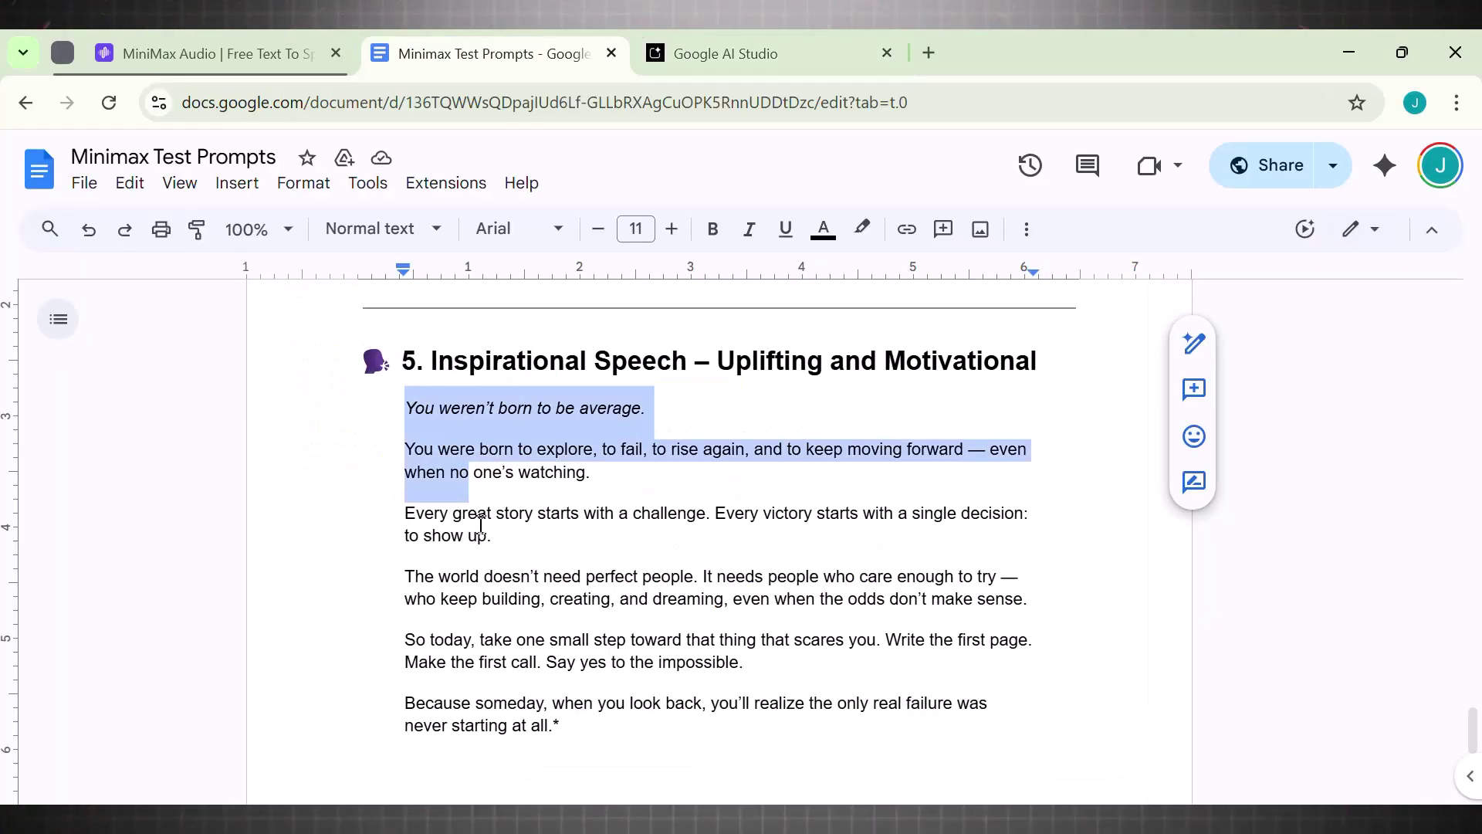
- Voice the copied Inspirational Speech script in the Man With Deep Voice and generate the audio
drag(481, 525, 520, 743)
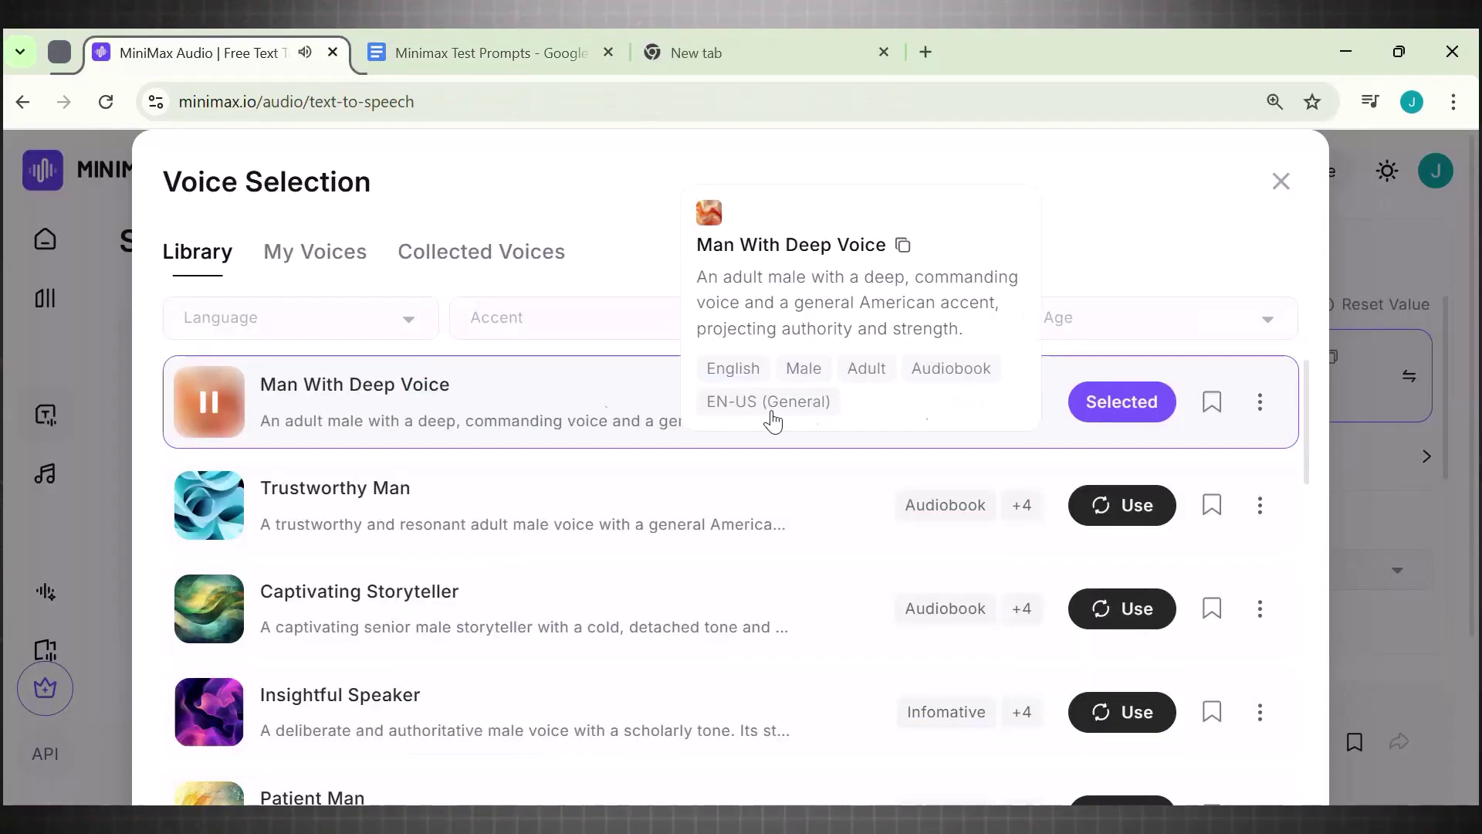
click(1284, 186)
click(857, 616)
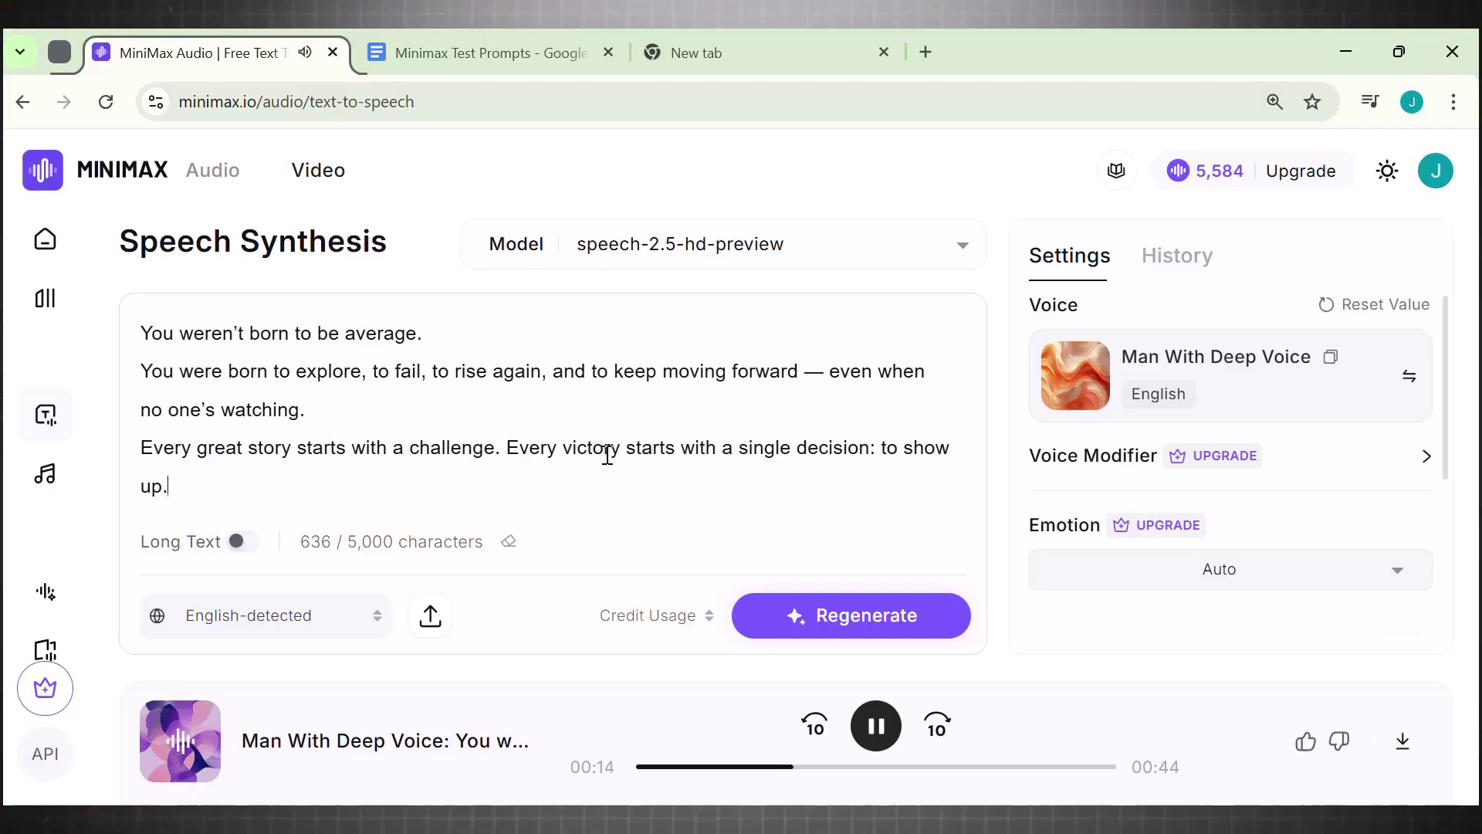
scroll(829, 435, down, 2)
scroll(811, 435, down, 2)
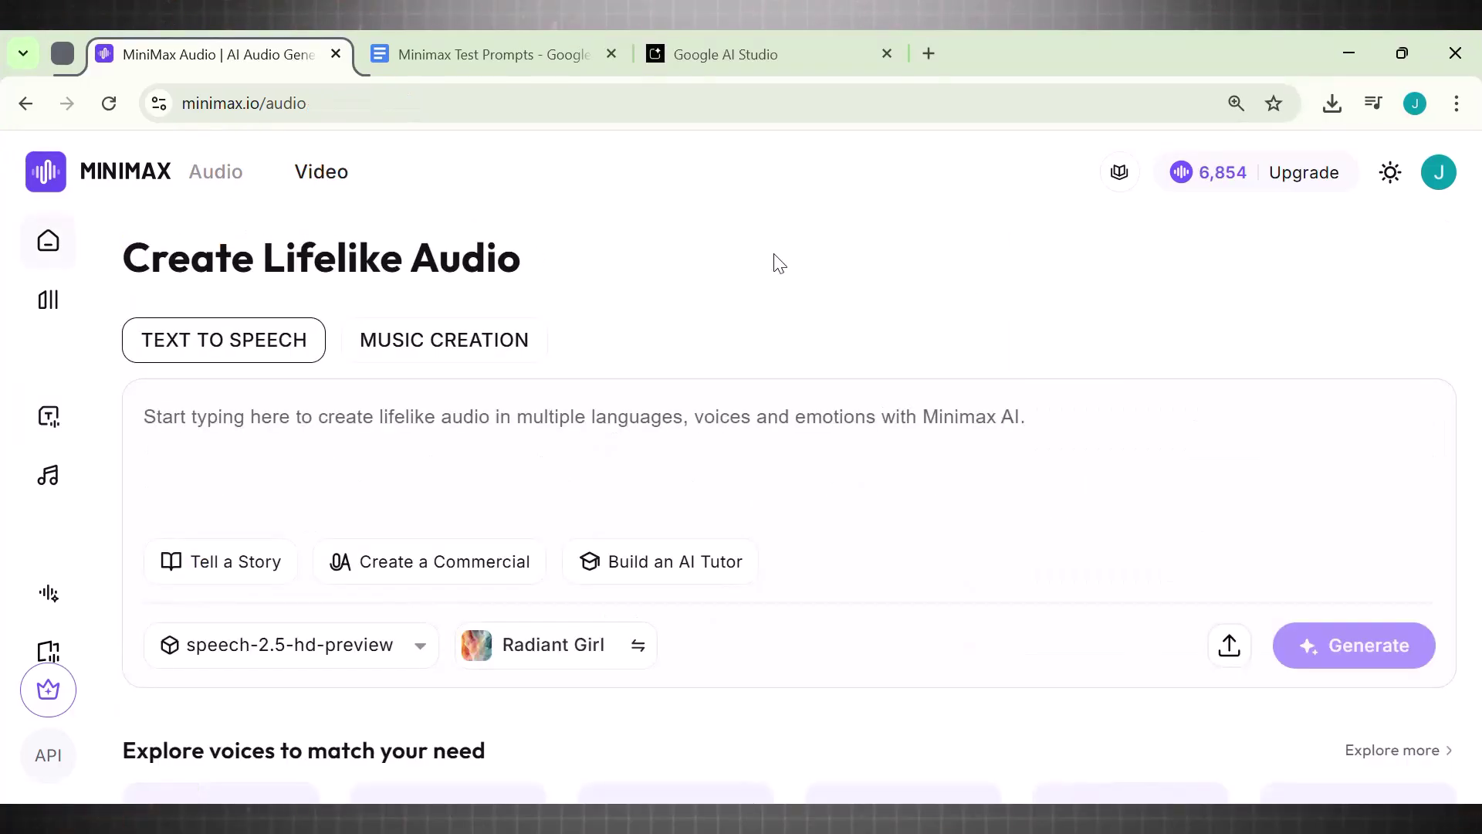
- Launch Clone Your Voice from the home page's Audio Tools section
scroll(778, 262, down, 10)
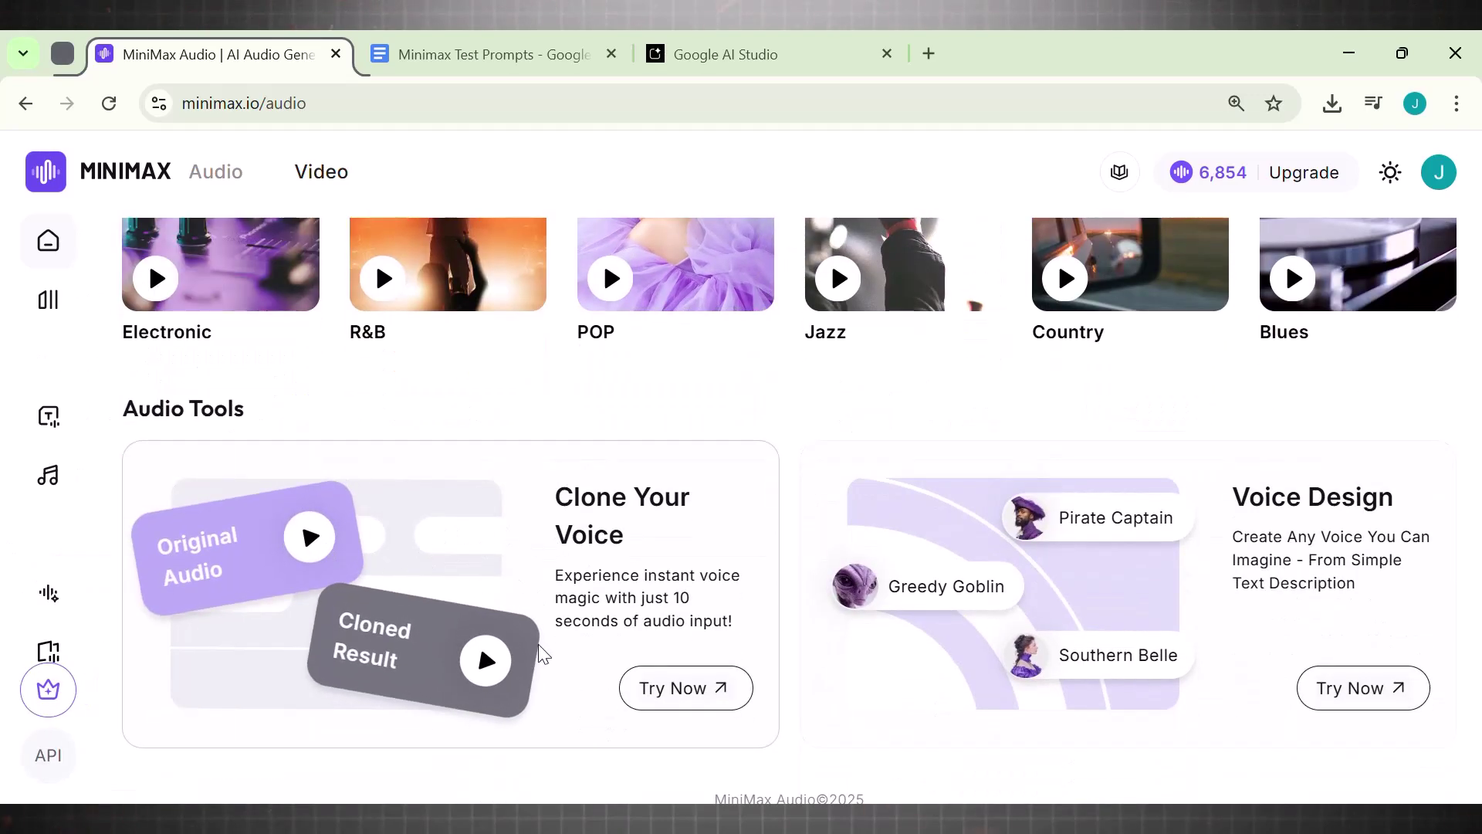
click(671, 695)
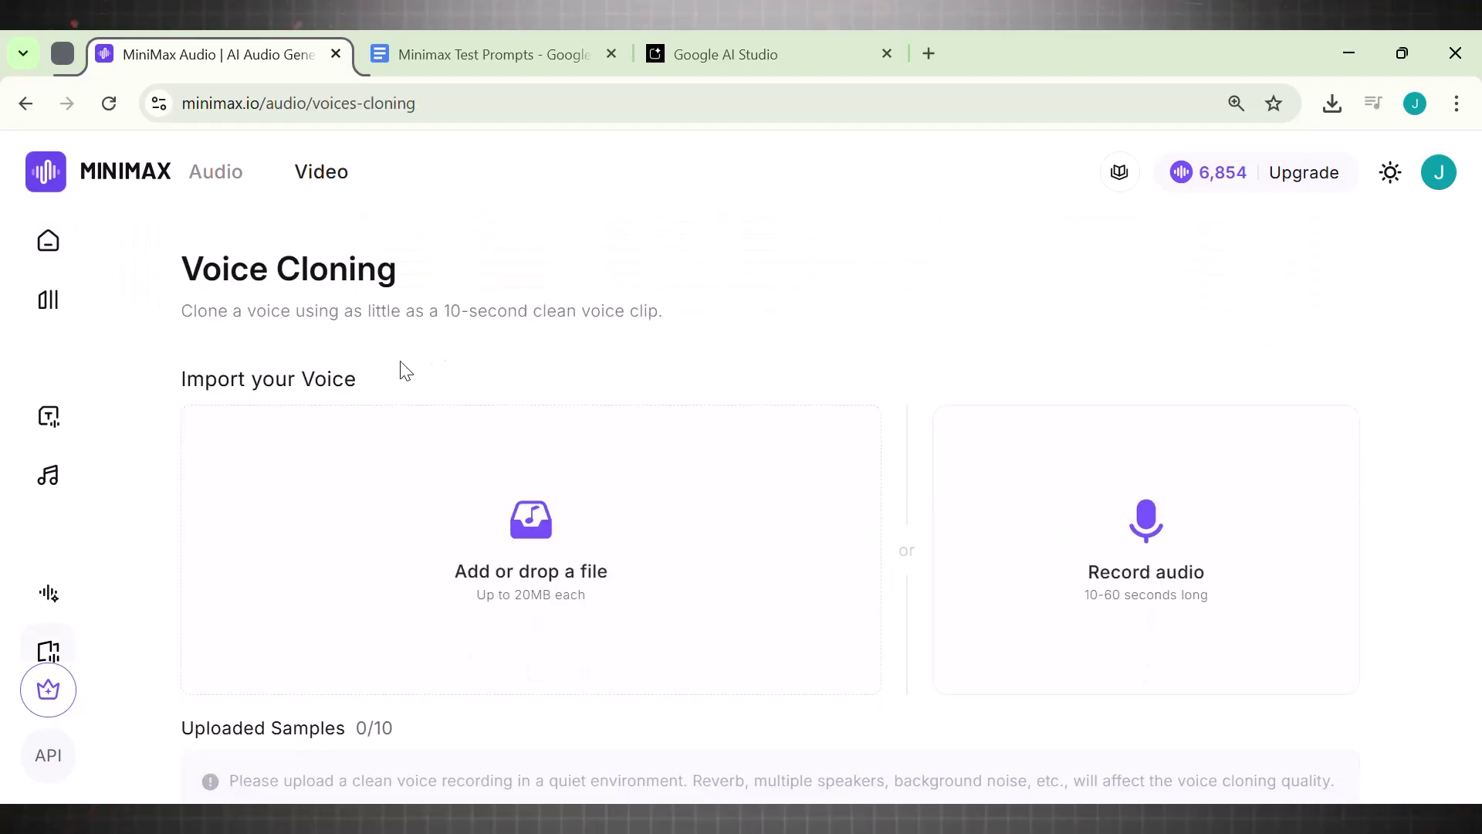
scroll(627, 305, down, 8)
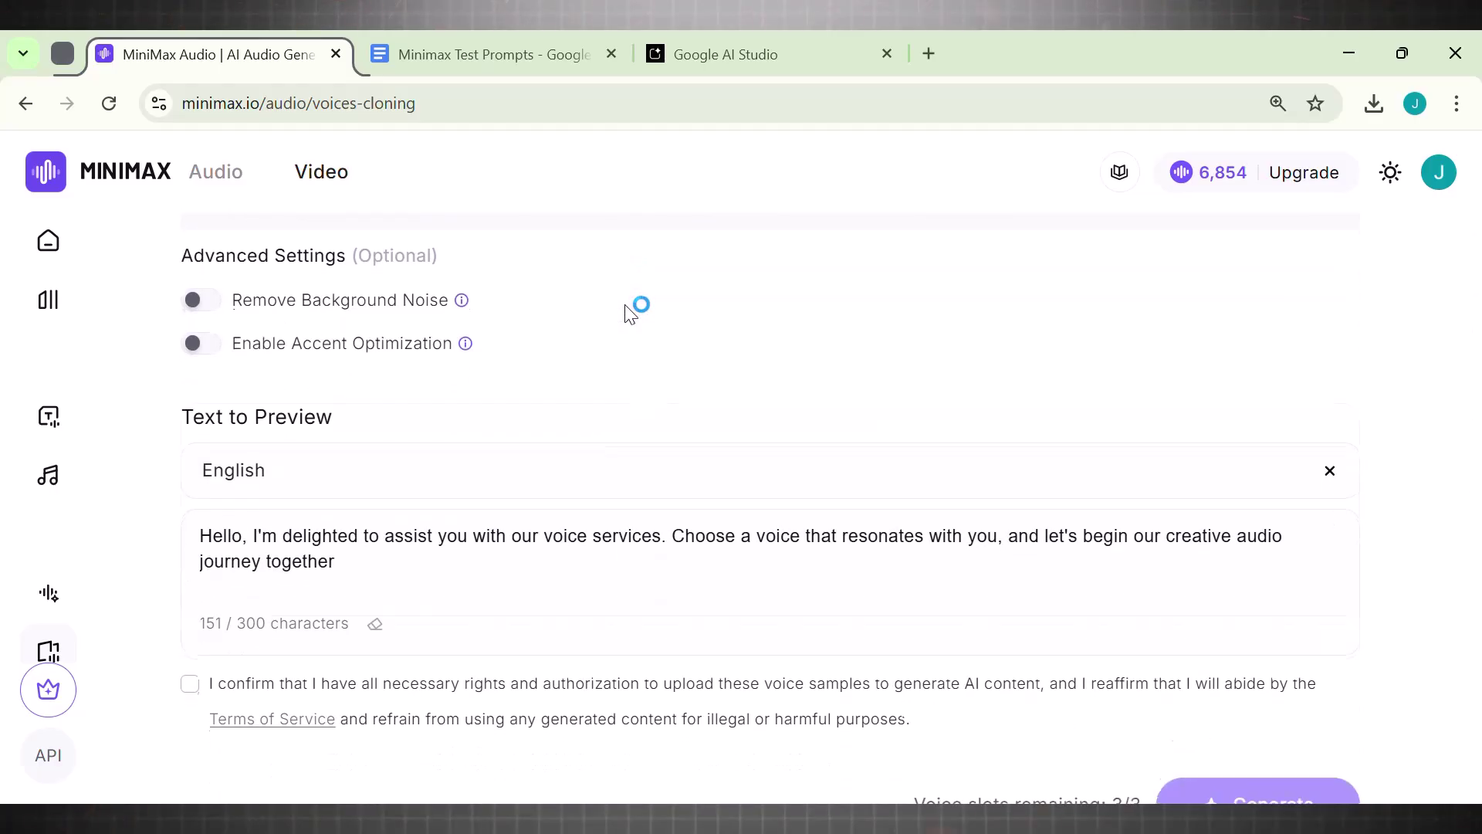
scroll(645, 513, down, 2)
scroll(635, 523, up, 8)
scroll(636, 523, up, 3)
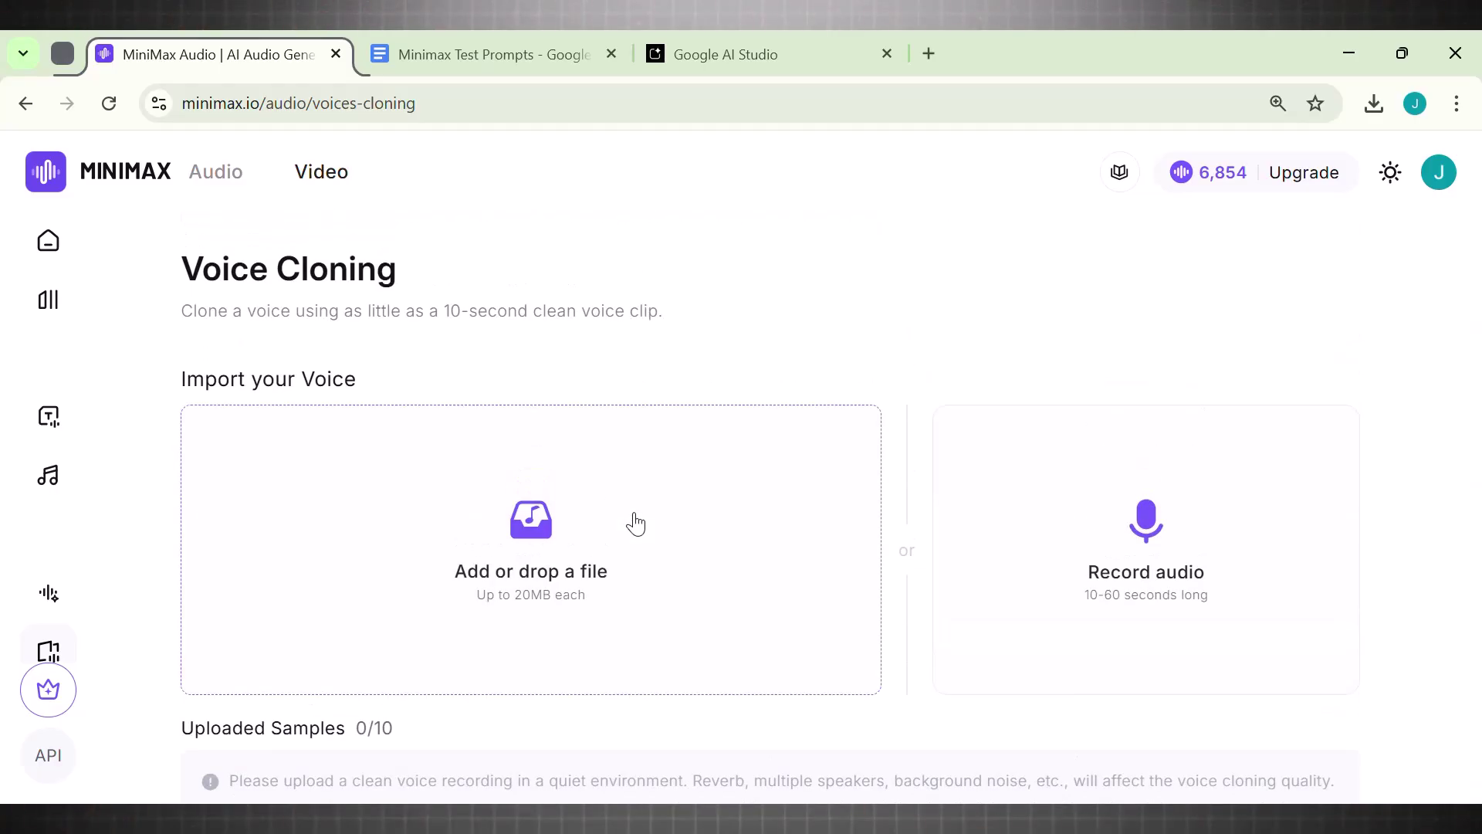
- Upload the first audio file from Downloads as a sample, confirm voice rights, and start cloning
click(554, 617)
click(244, 437)
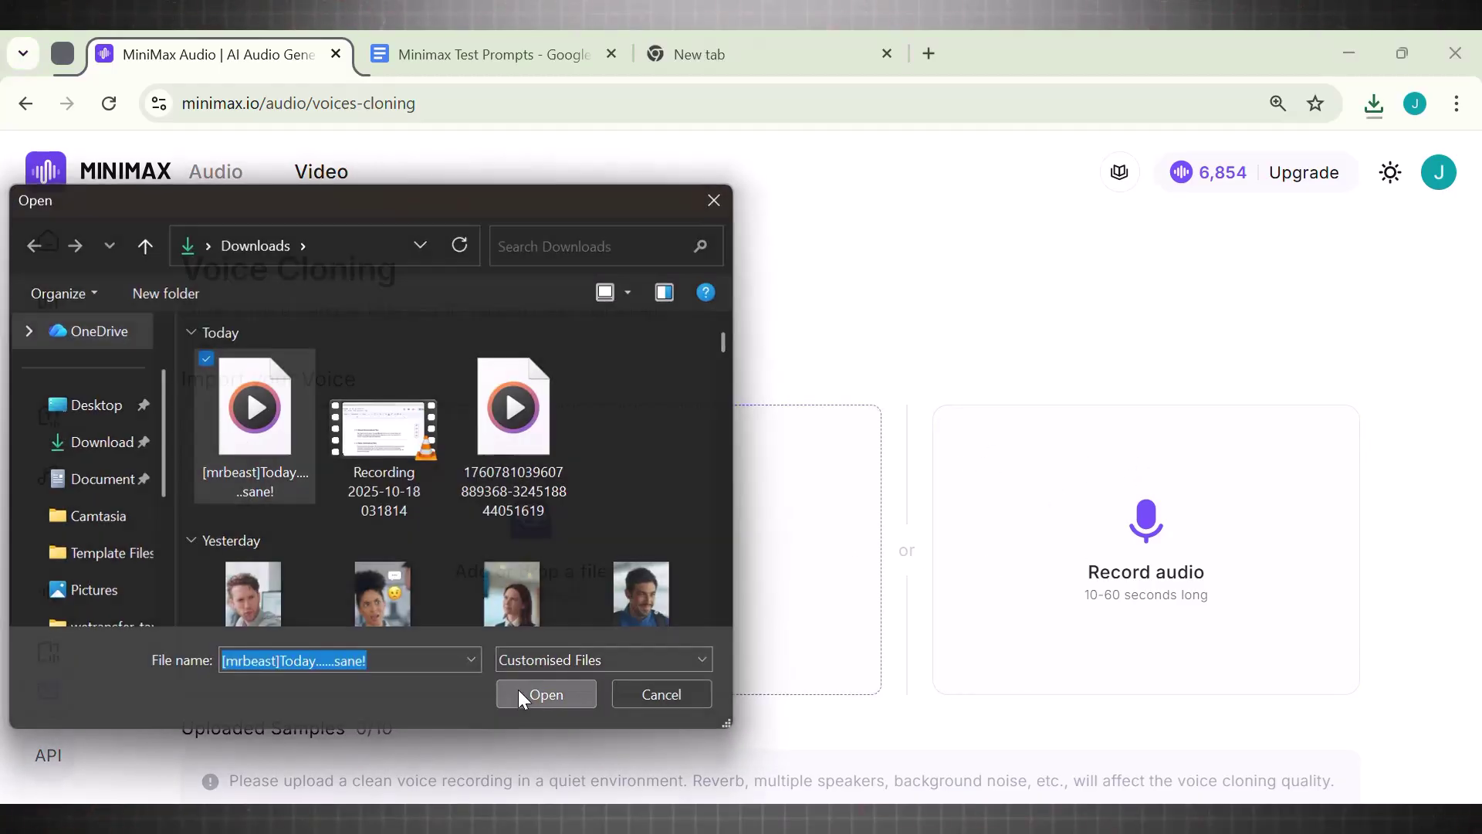
click(518, 691)
scroll(1412, 272, down, 8)
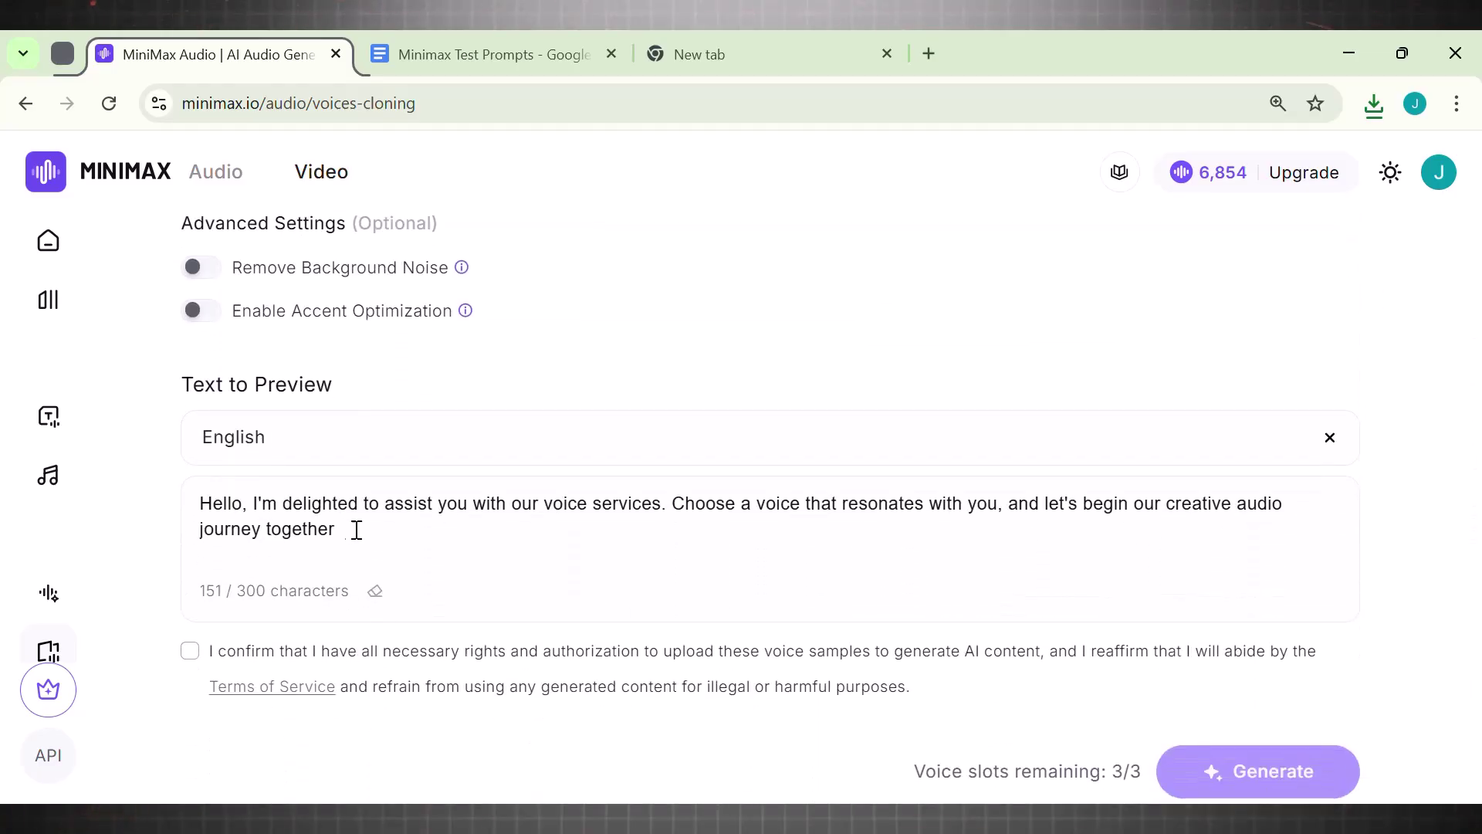
click(198, 664)
scroll(1289, 602, down, 1)
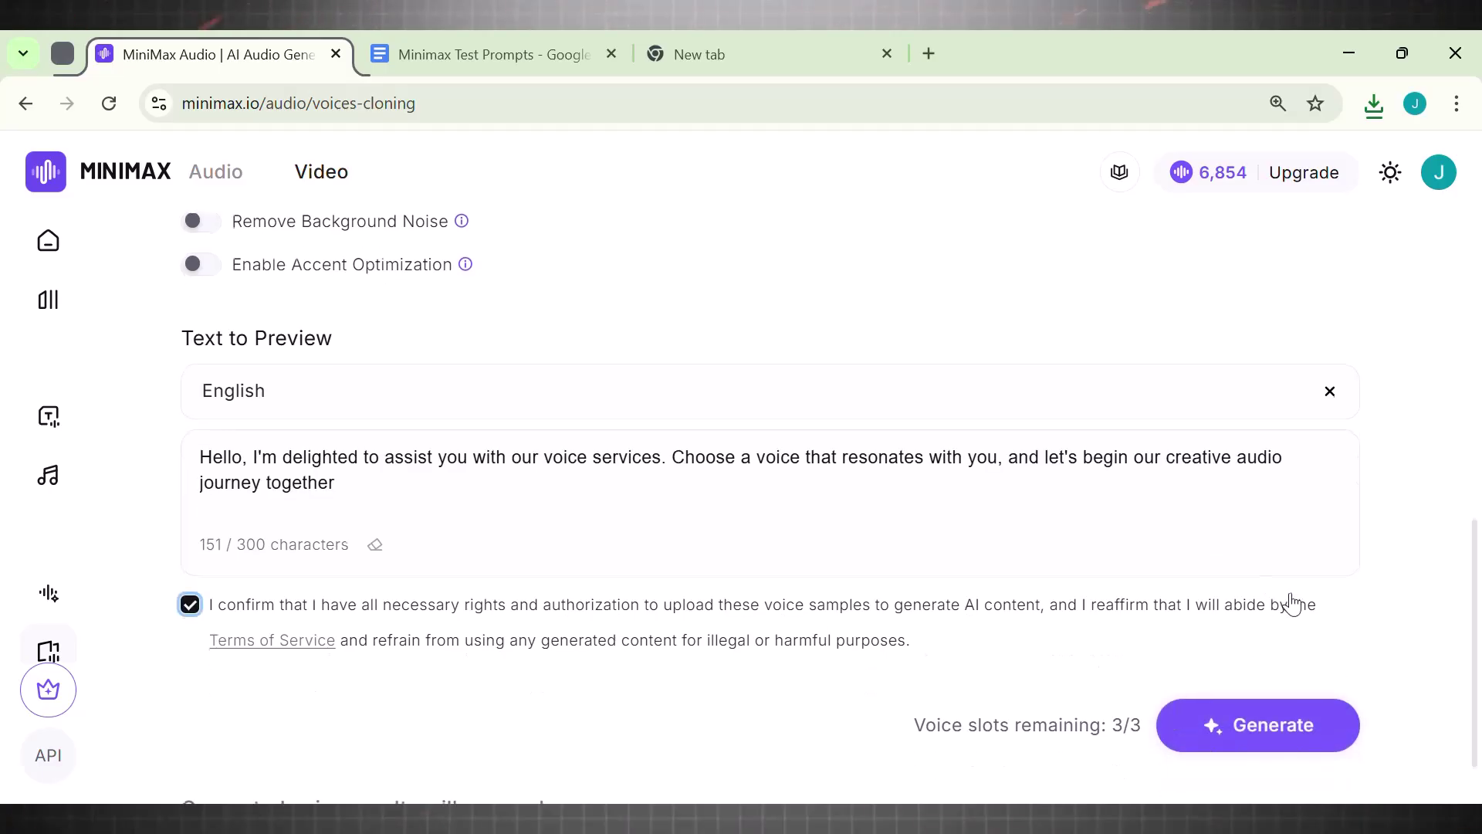
click(1253, 725)
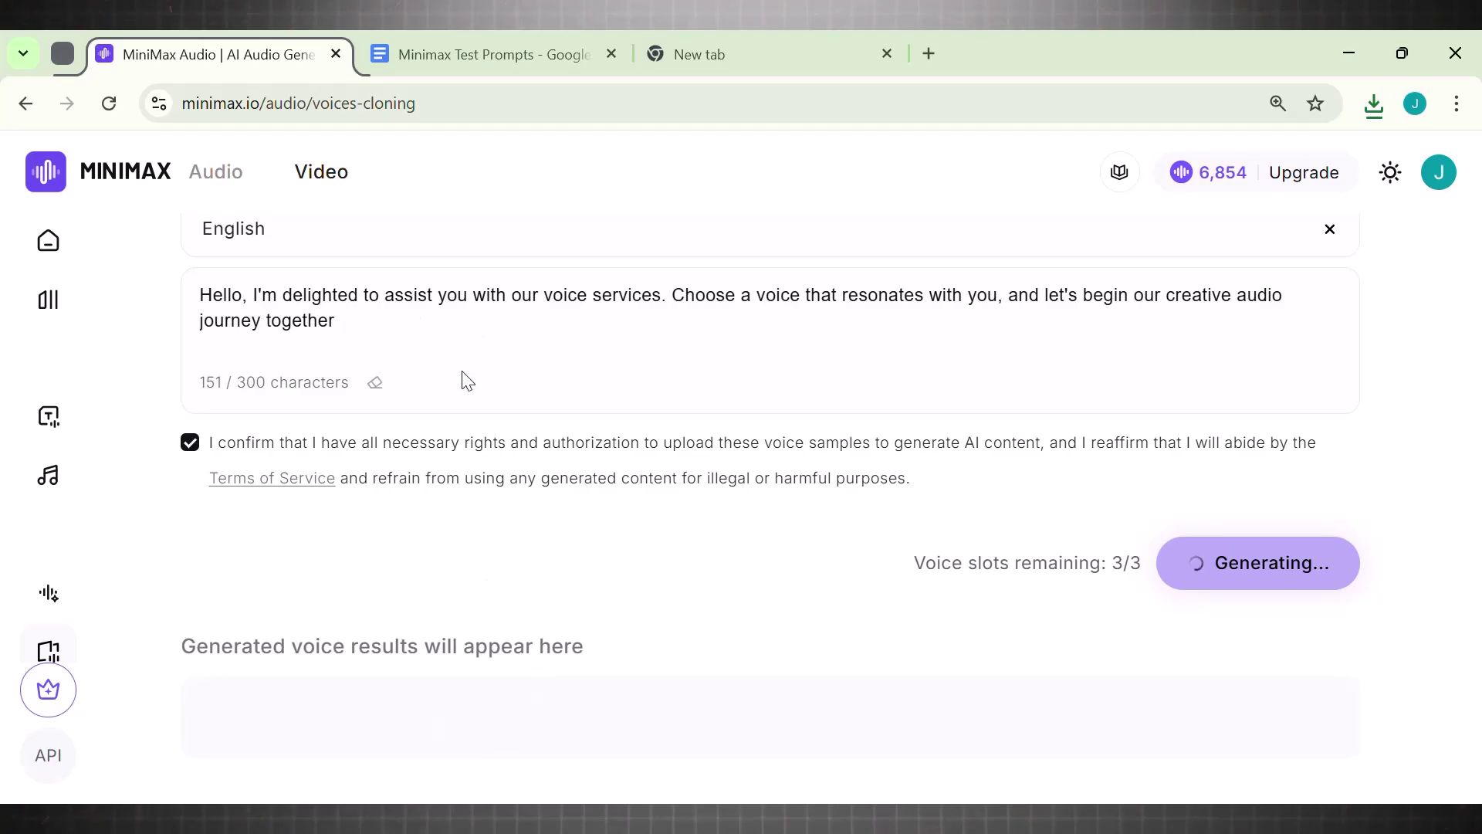
- Play, pause and resume the generated Voice Clone Preview
scroll(1344, 595, down, 1)
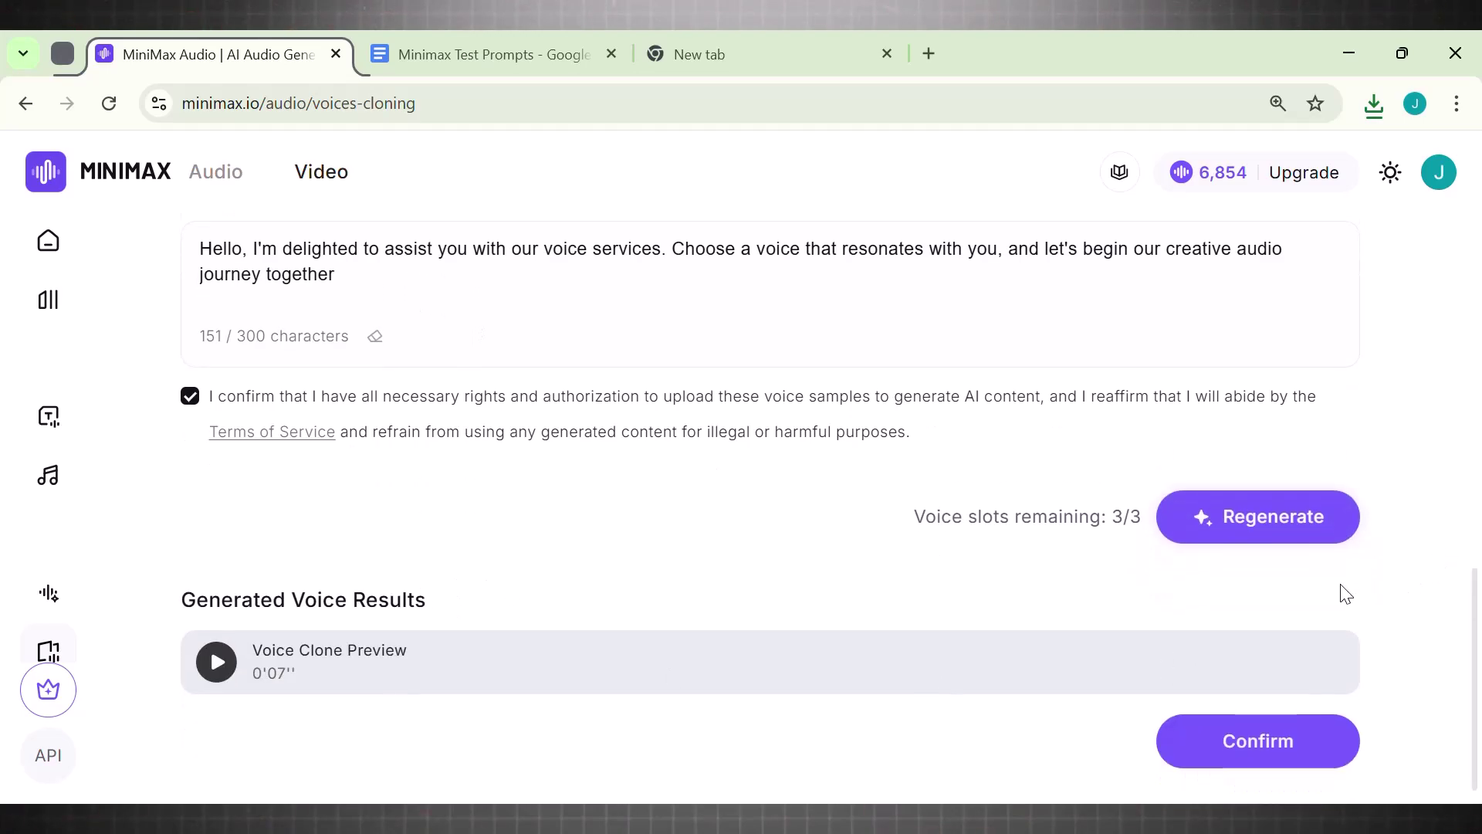
click(218, 630)
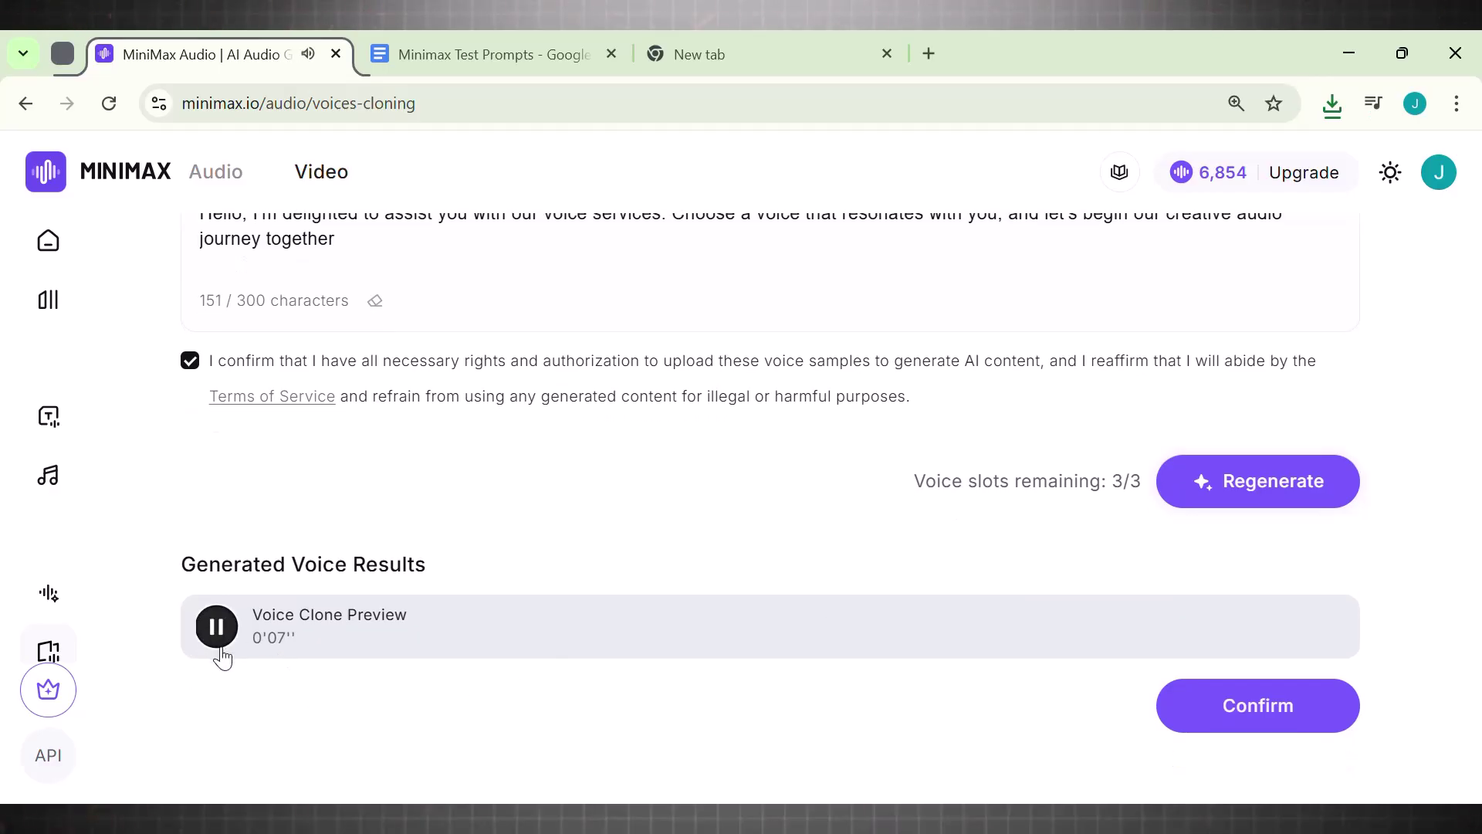
click(220, 649)
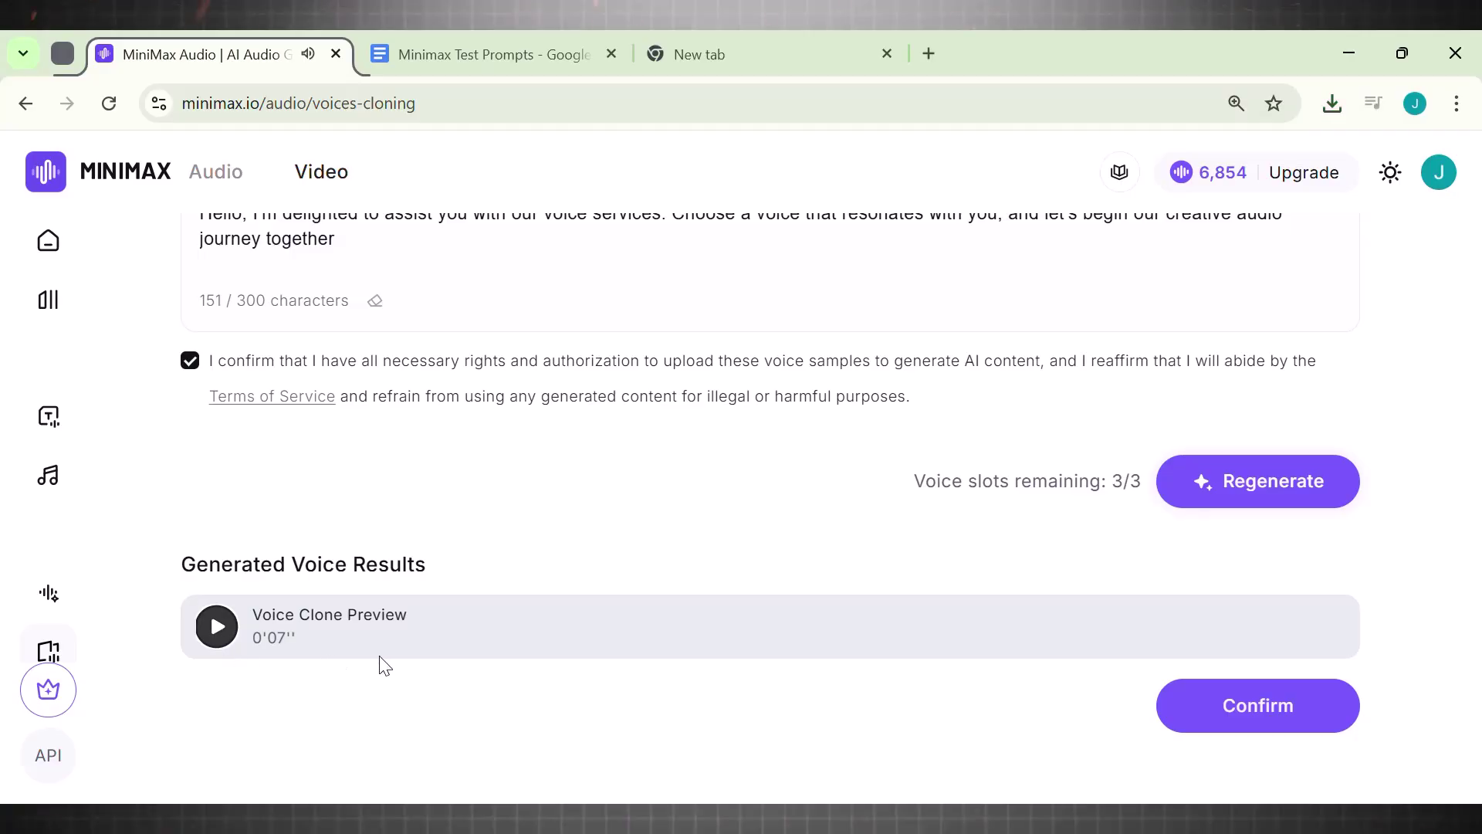
click(213, 636)
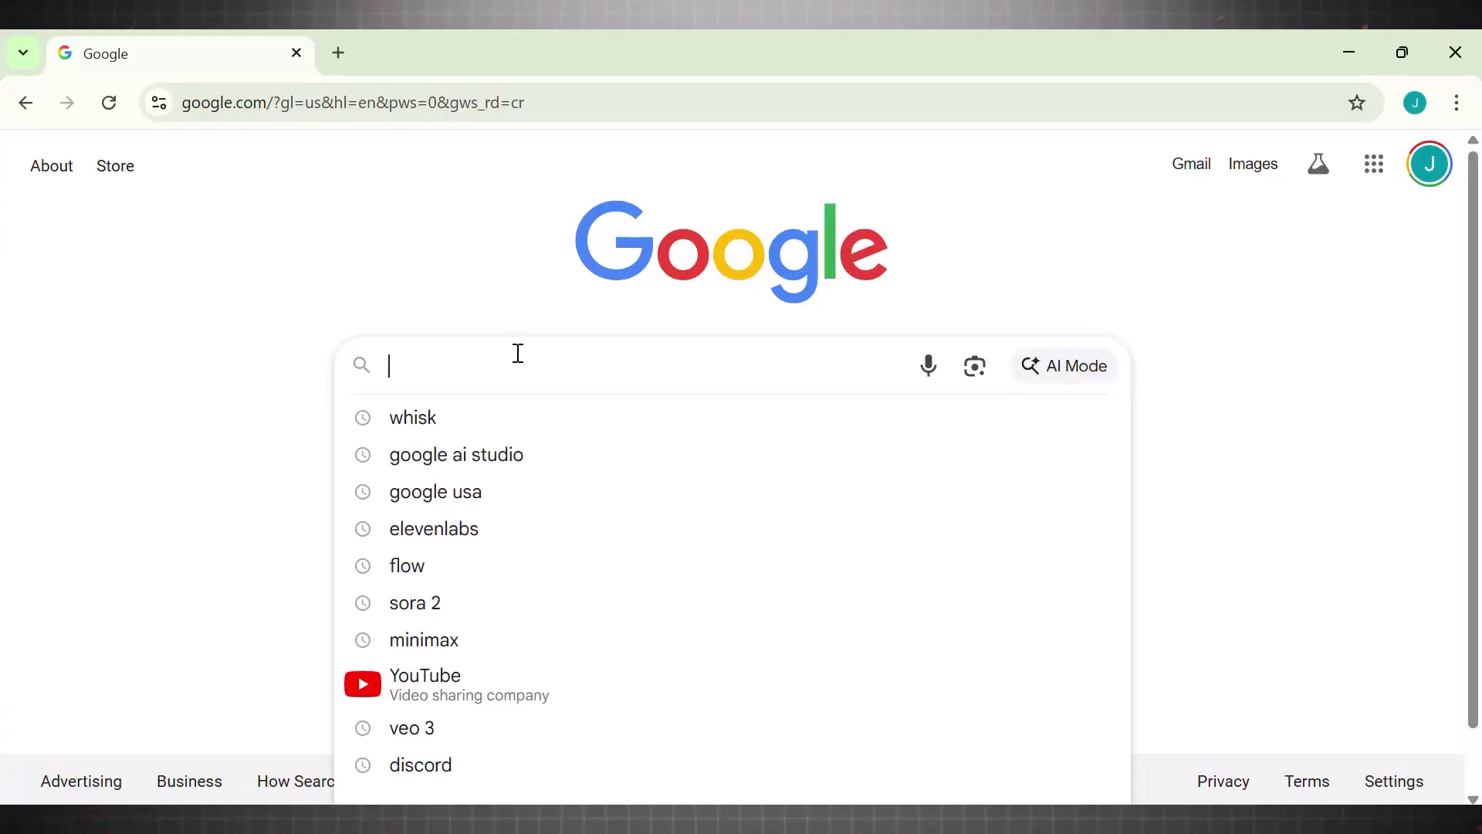
- Search Google for 'gmail generator' and open Mailmeteor's Gmail Generator result in a new tab
text(gmail)
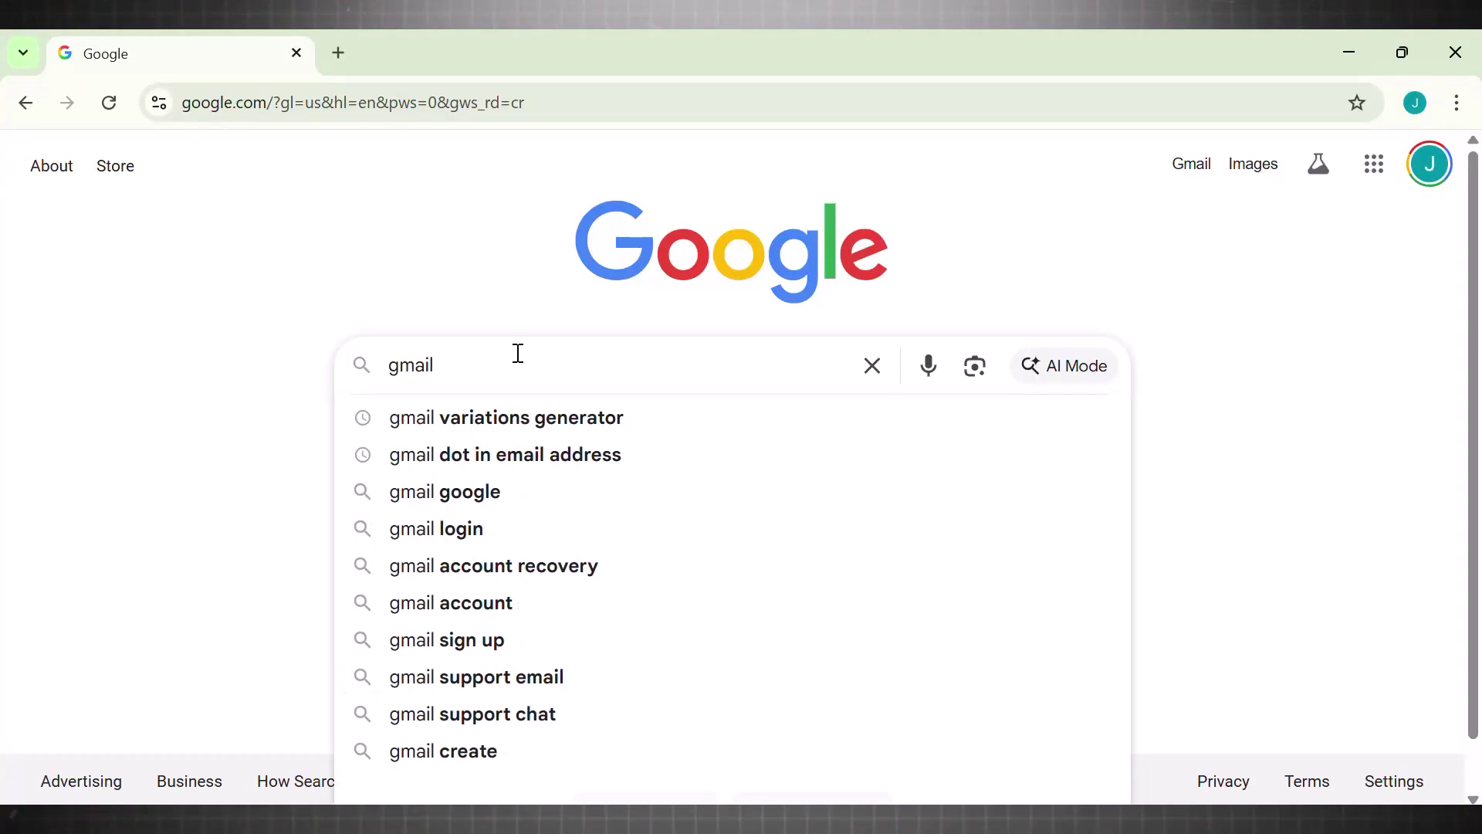
text( generator)
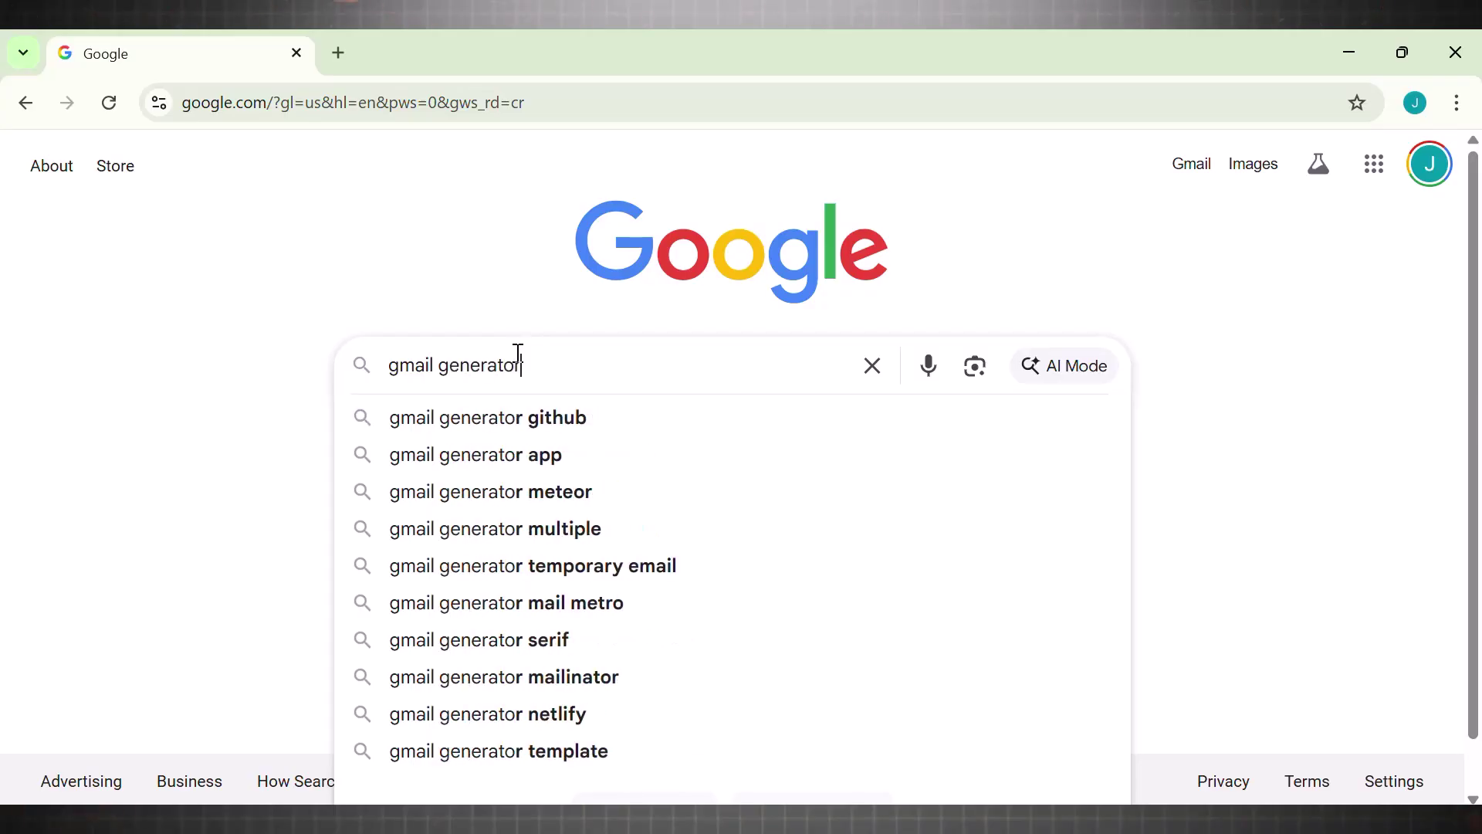
key(Return)
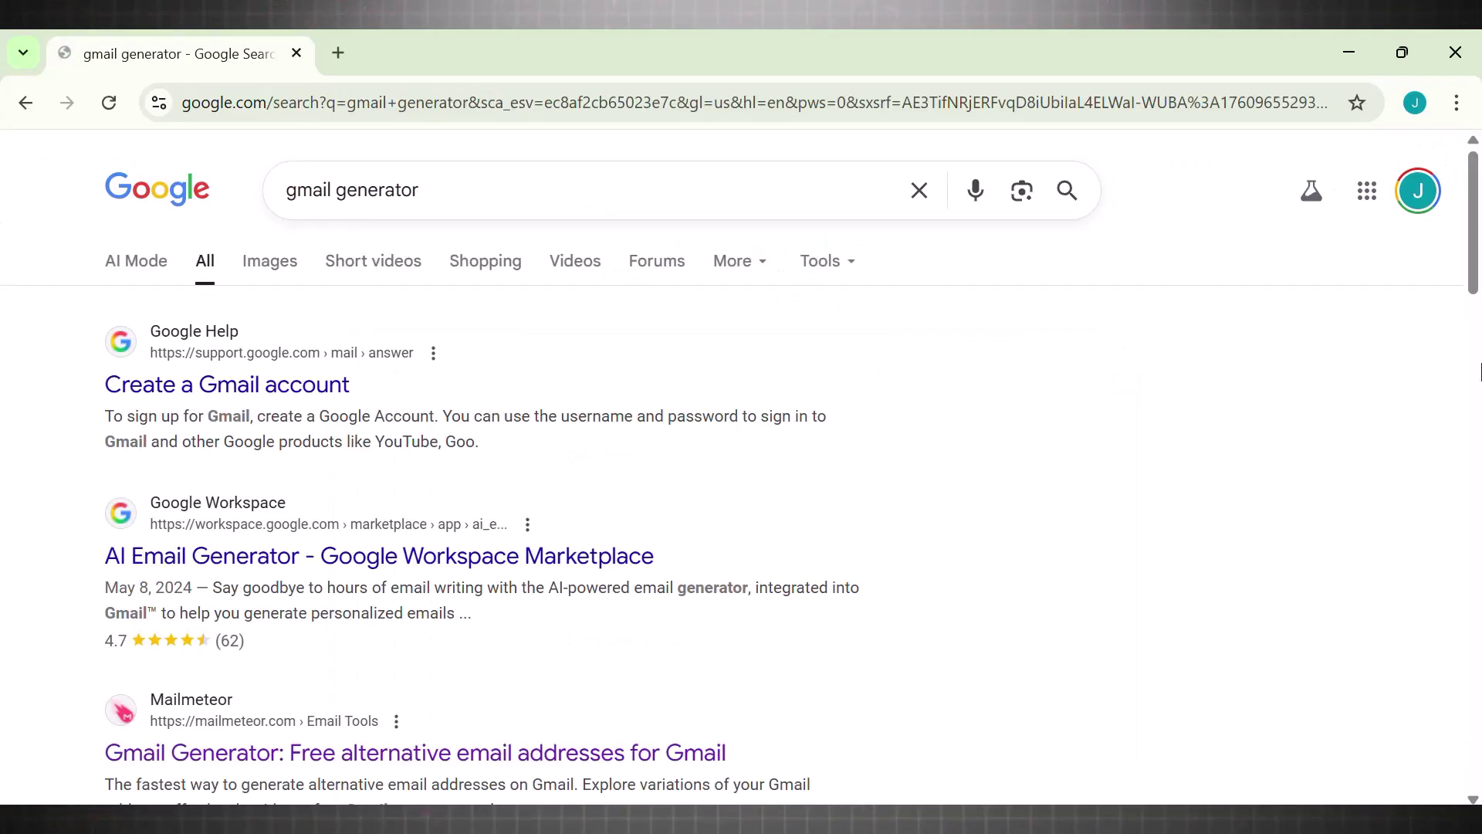
scroll(1476, 308, down, 3)
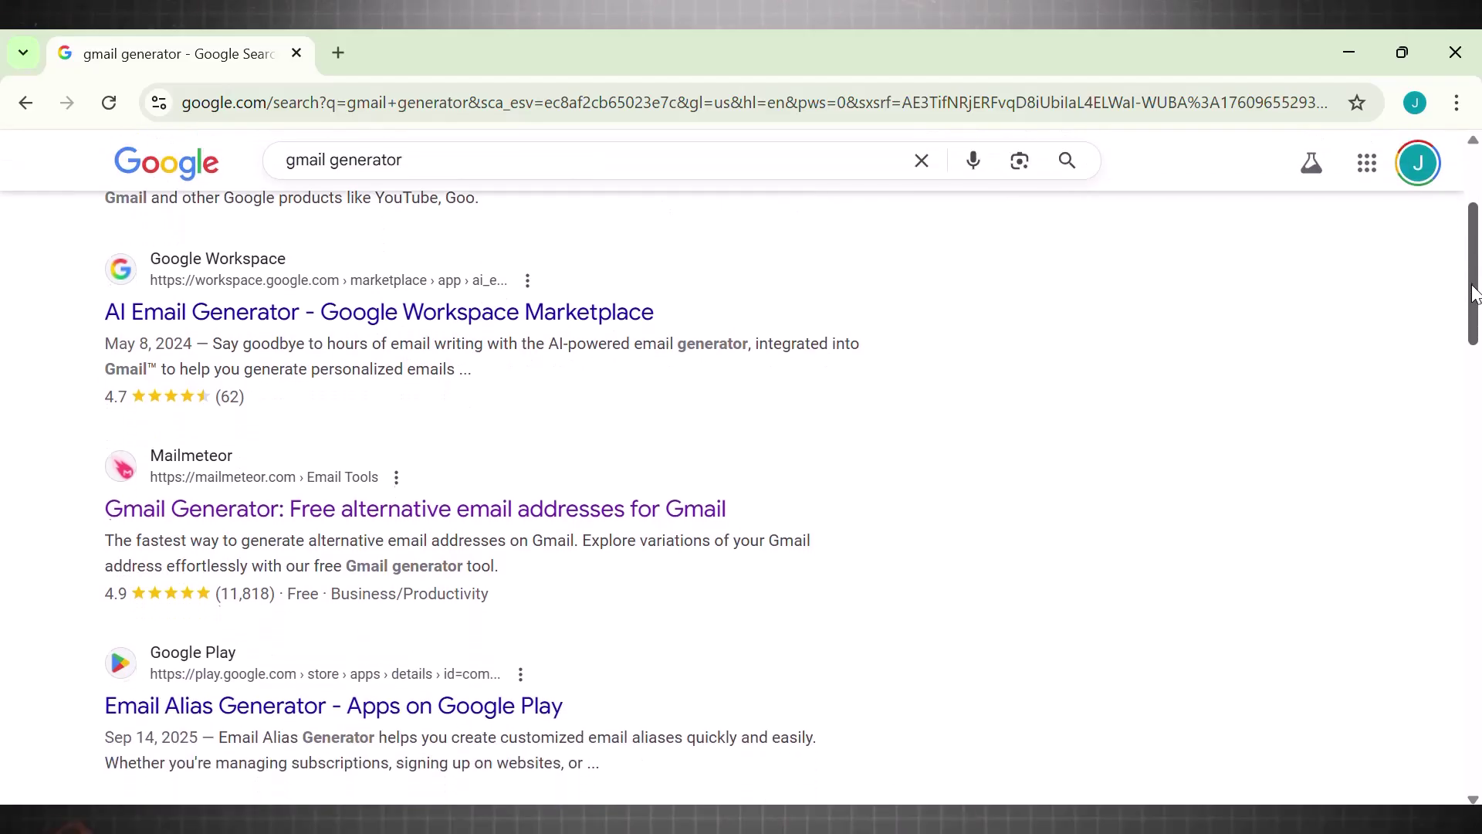
drag(1476, 296, 1476, 317)
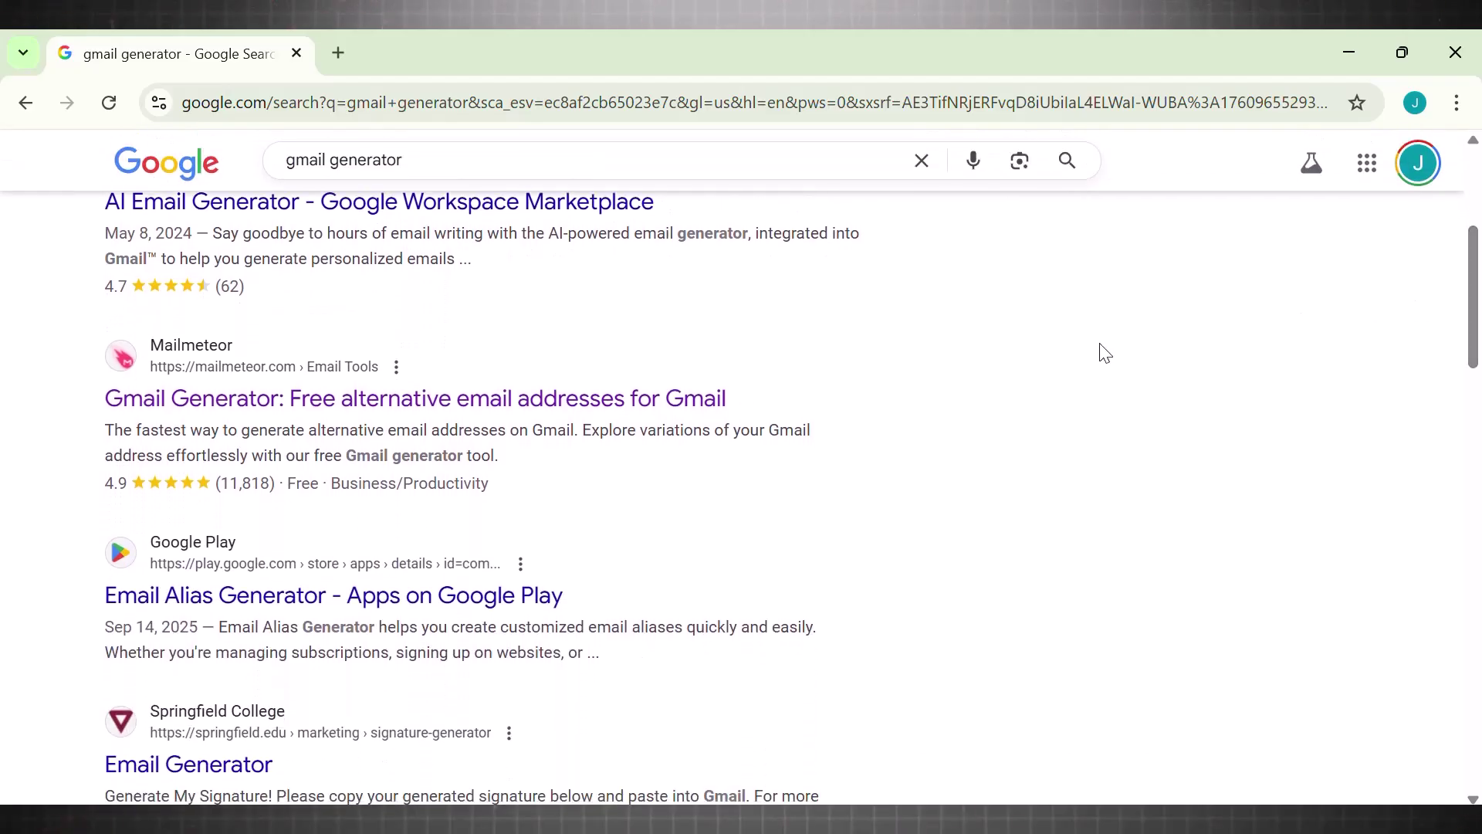
right_click(399, 415)
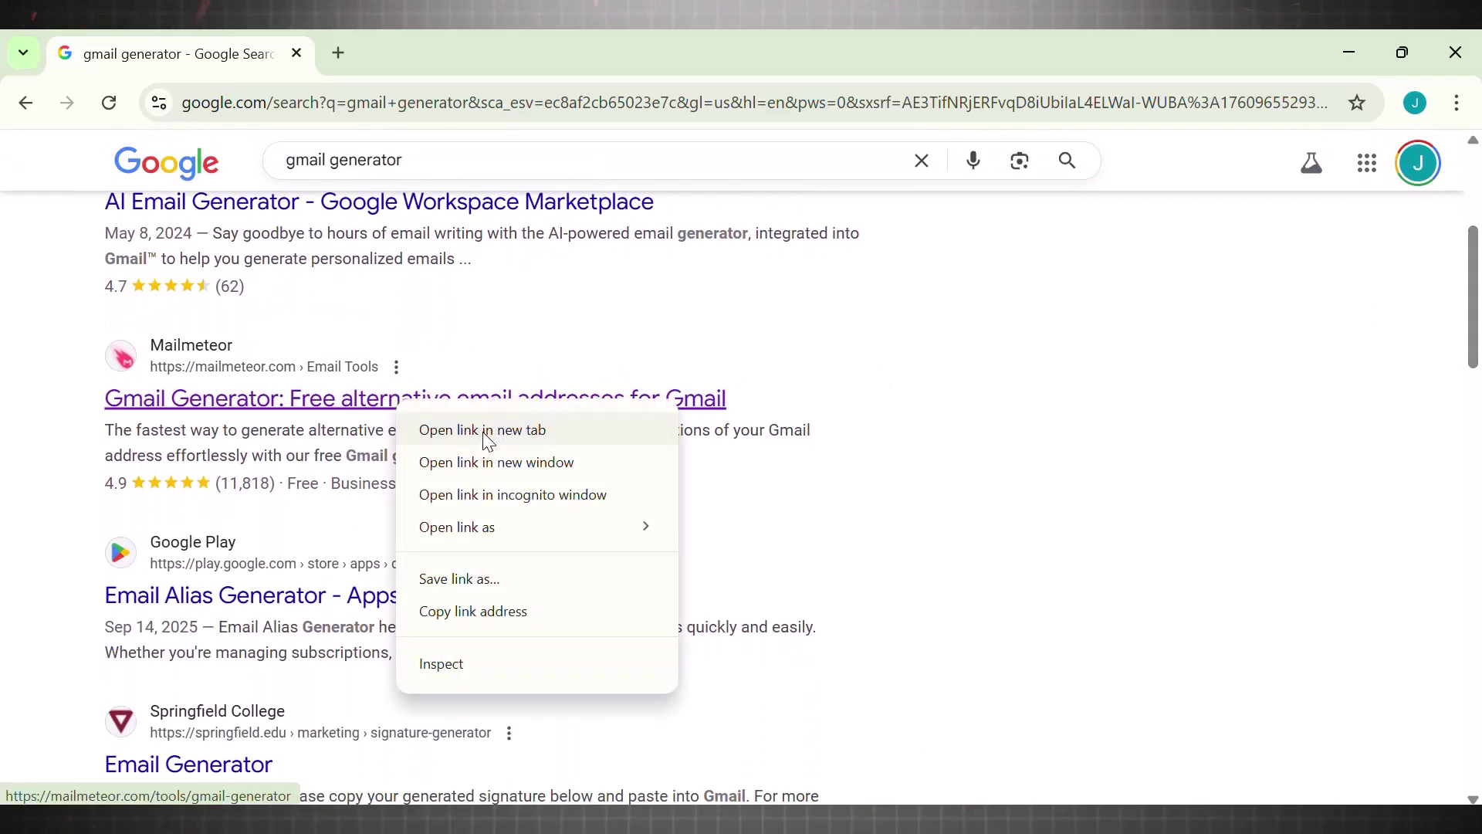
click(484, 433)
click(472, 62)
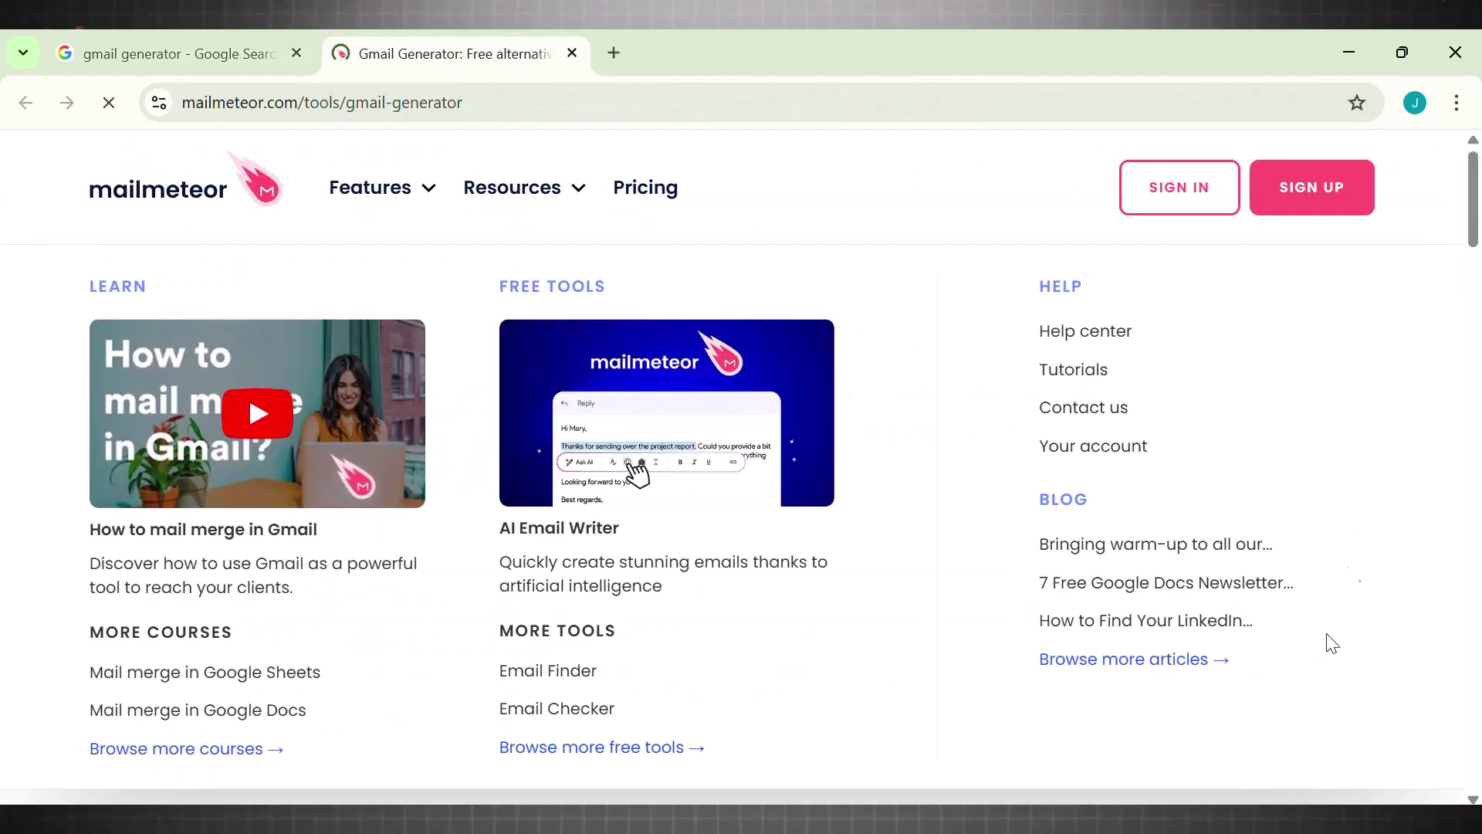
- Read Mailmeteor's intro paragraph explaining the Gmail DOT trick
scroll(1471, 280, down, 2)
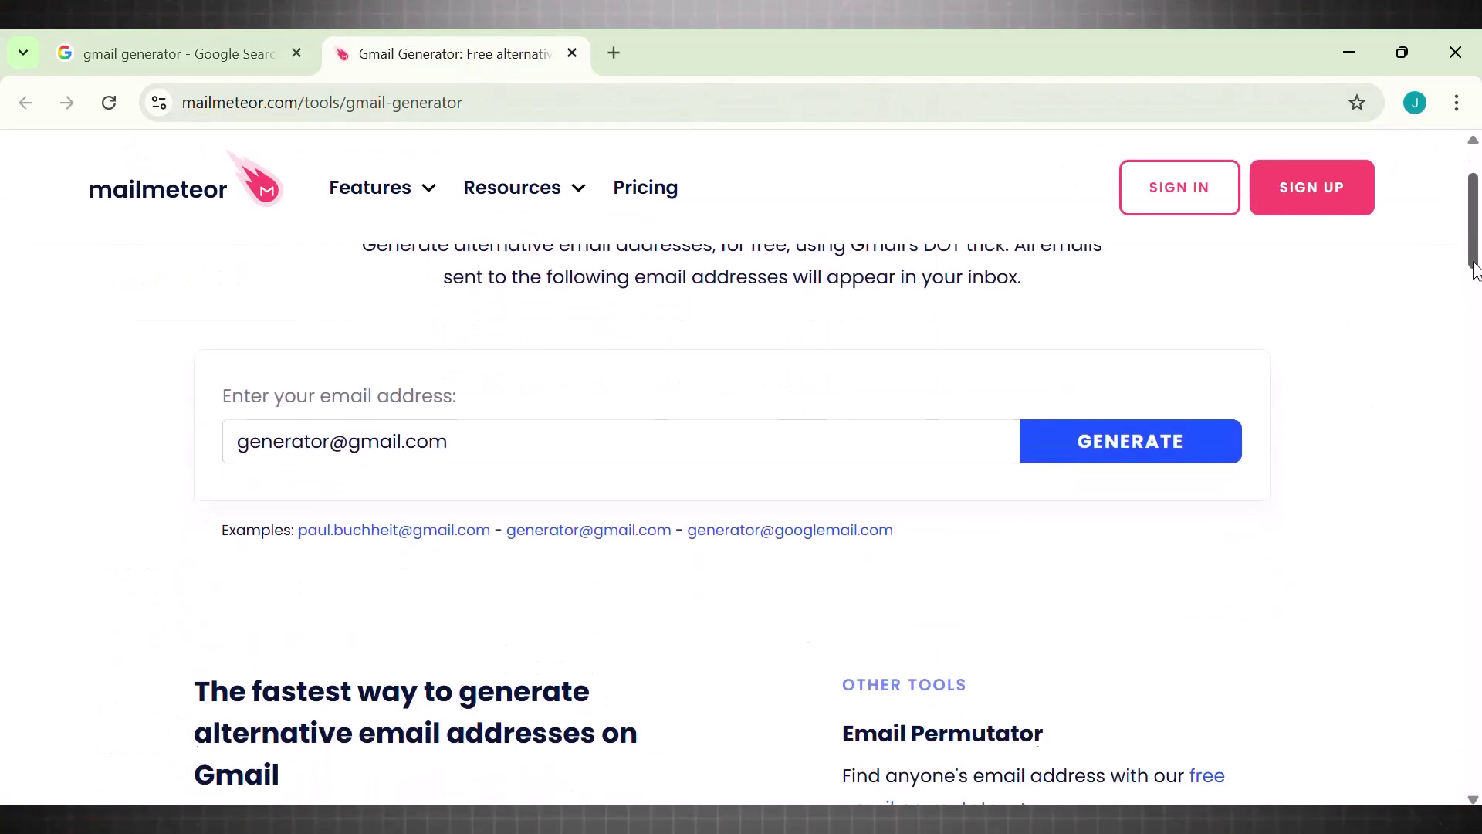
drag(1476, 272, 1478, 258)
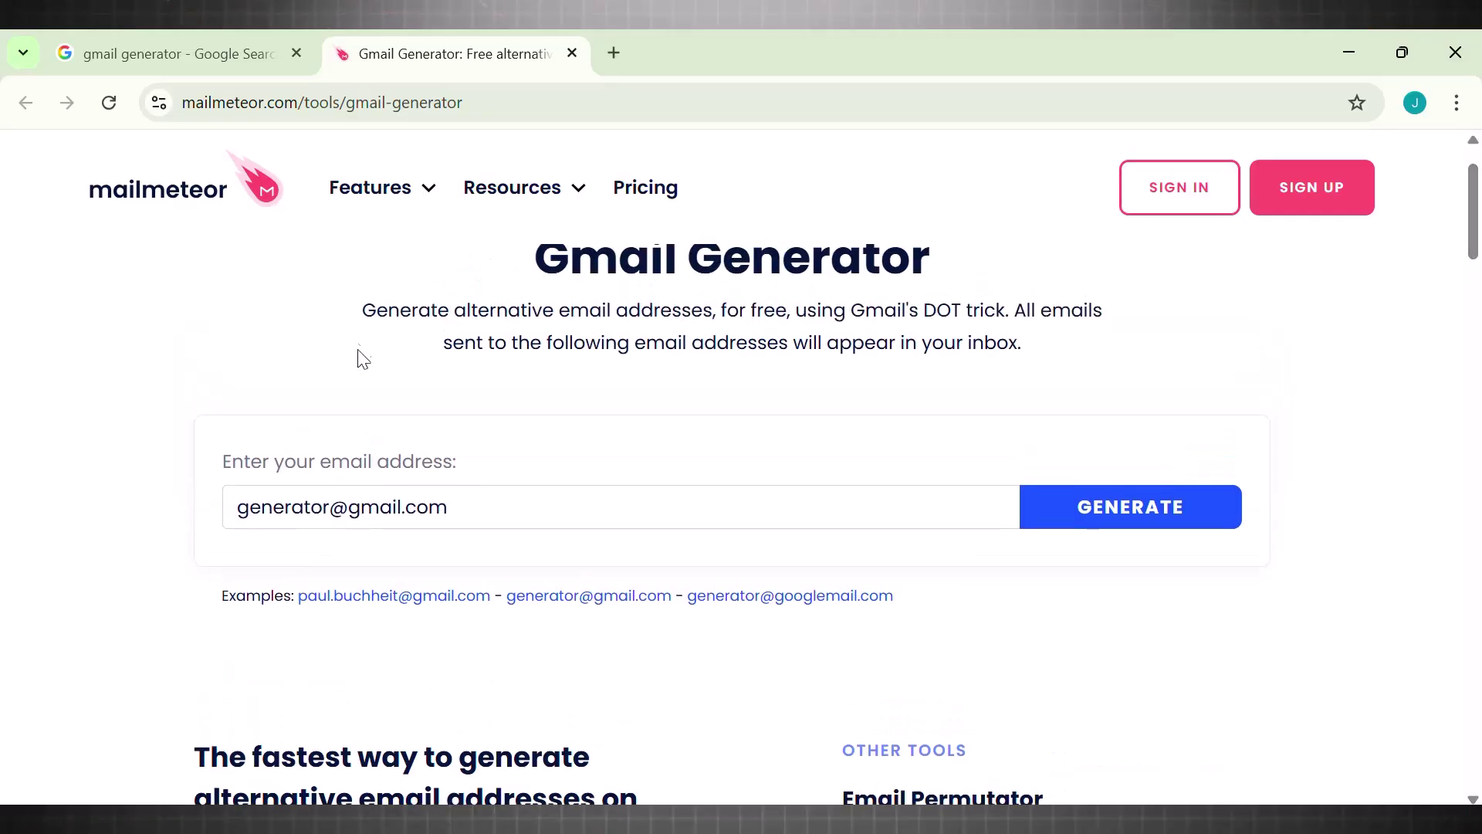
drag(371, 313, 1047, 354)
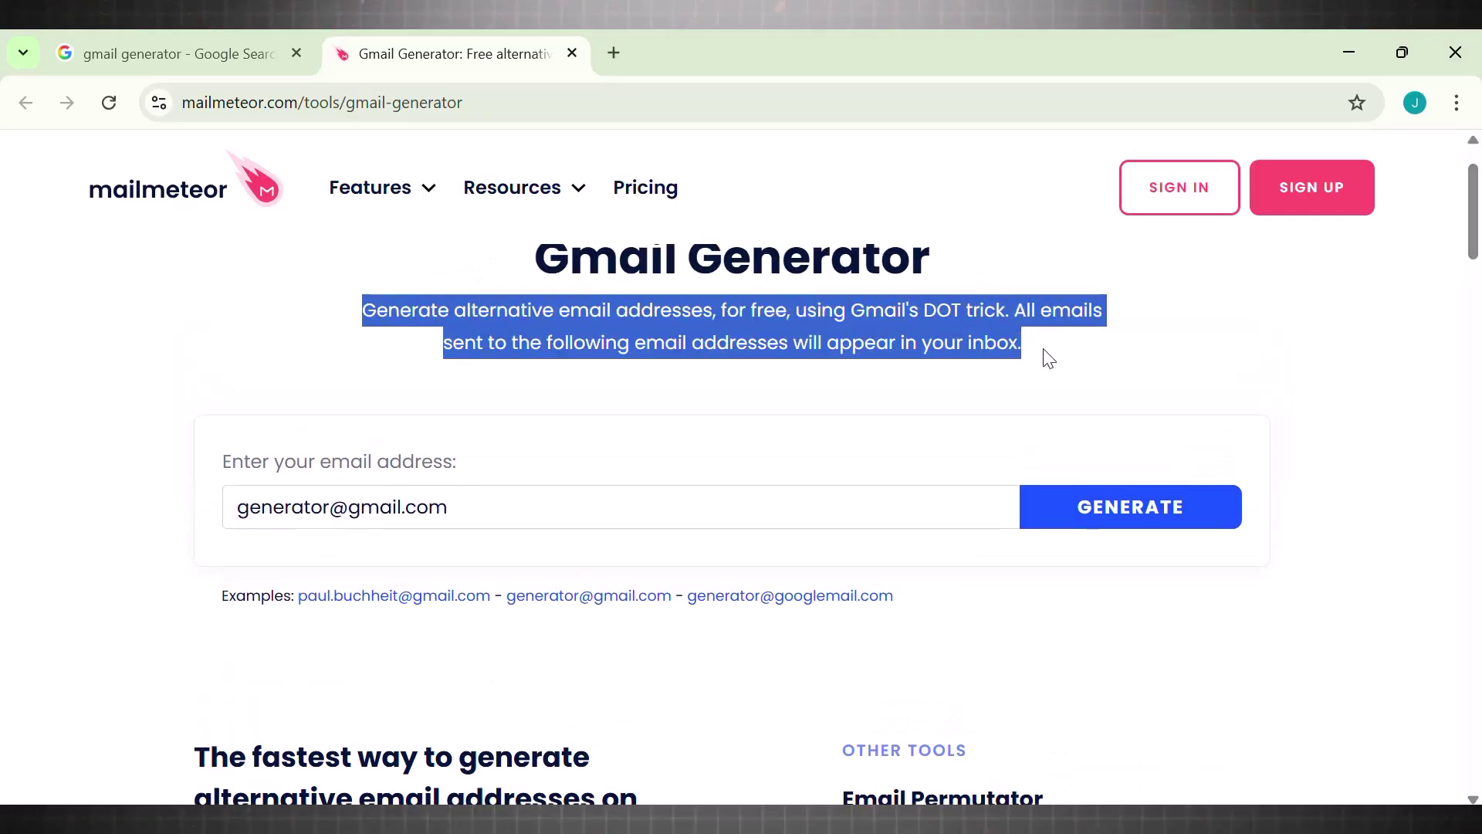
click(1050, 376)
drag(1476, 218, 1476, 212)
scroll(442, 519, down, 1)
- Replace the sample name in the email field with your own Gmail username and generate aliases
click(441, 519)
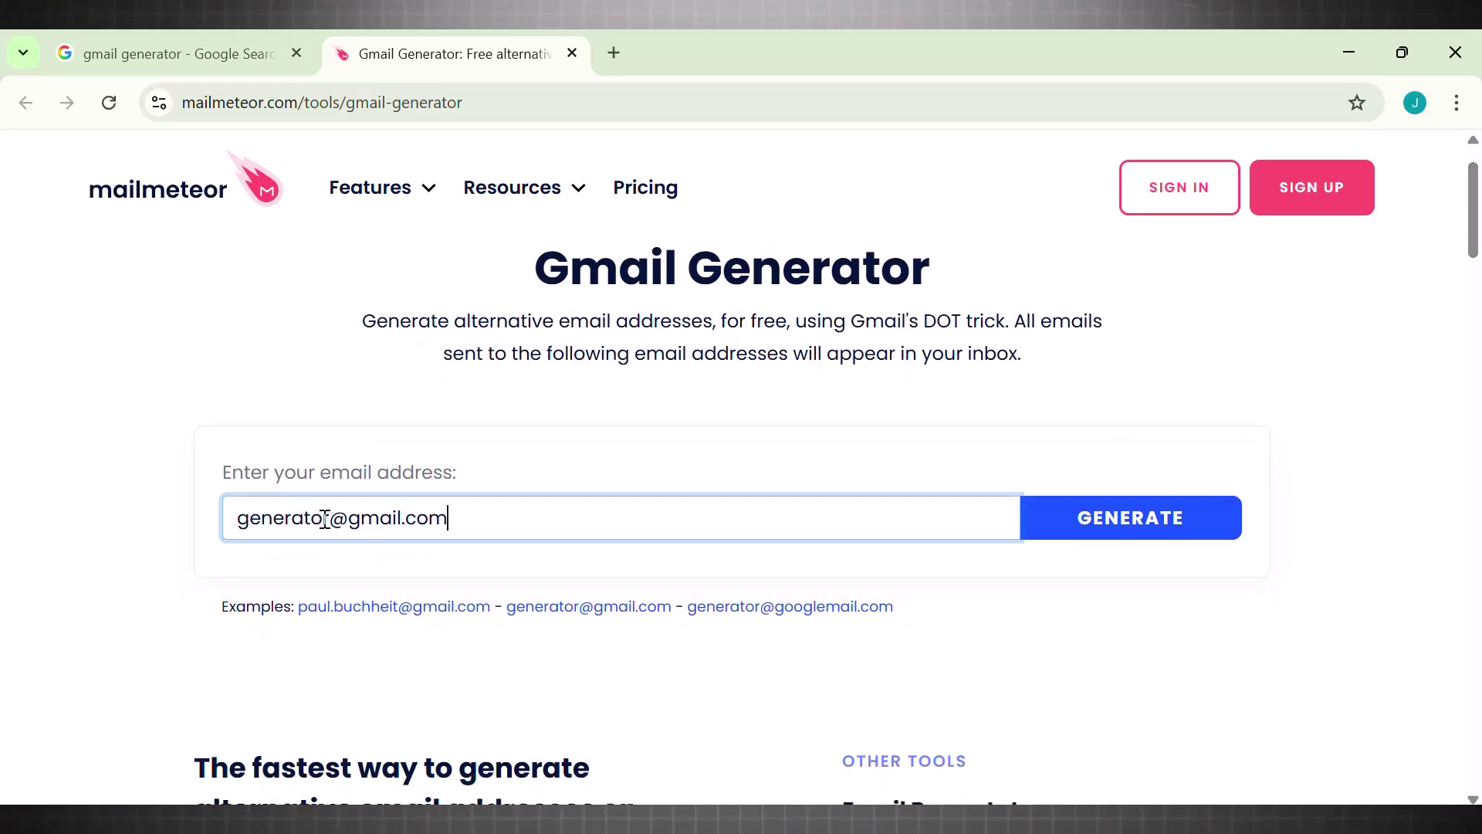
drag(328, 519, 218, 520)
key(BackSpace)
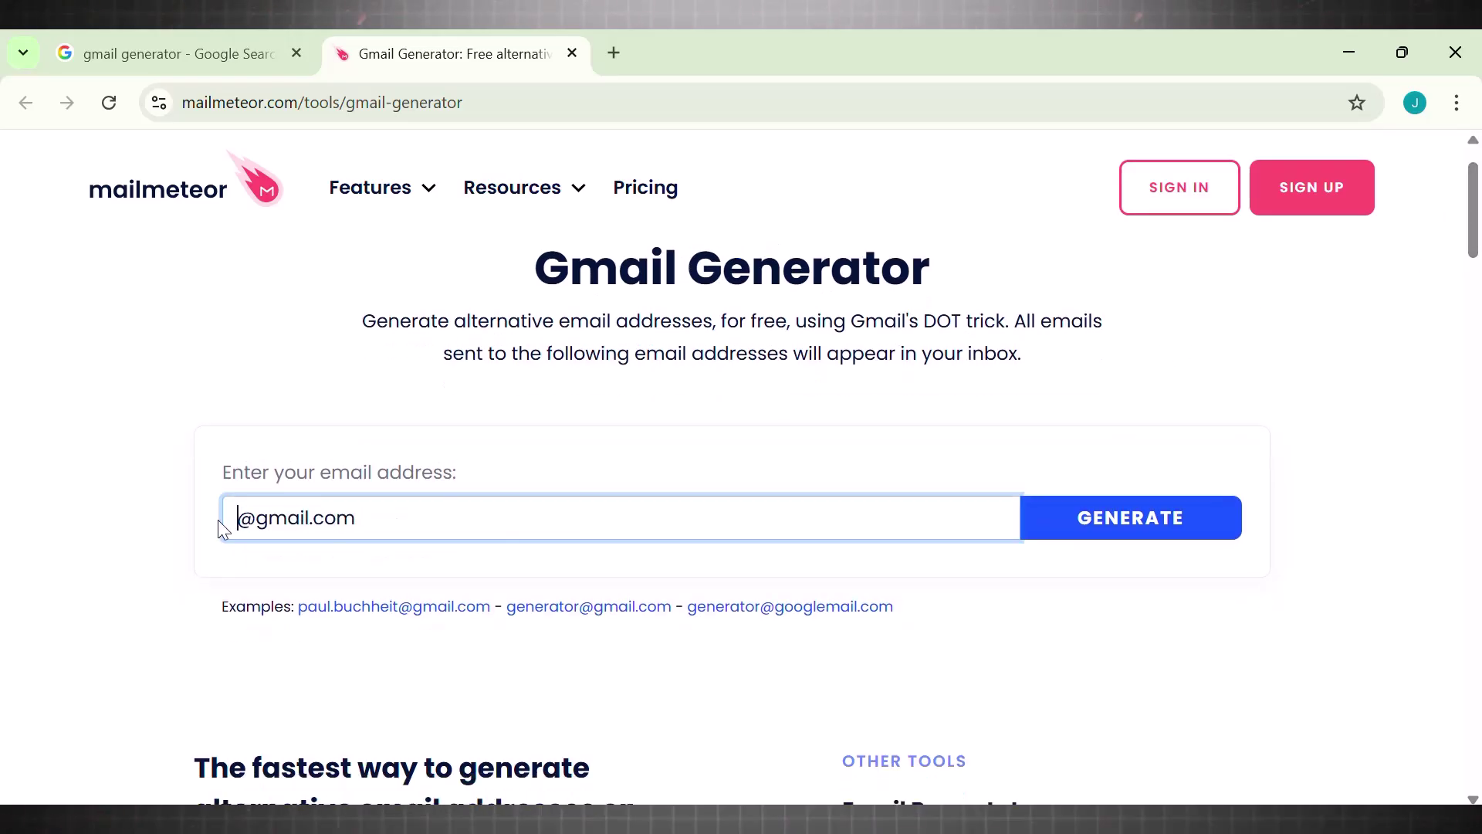
text(jimmy)
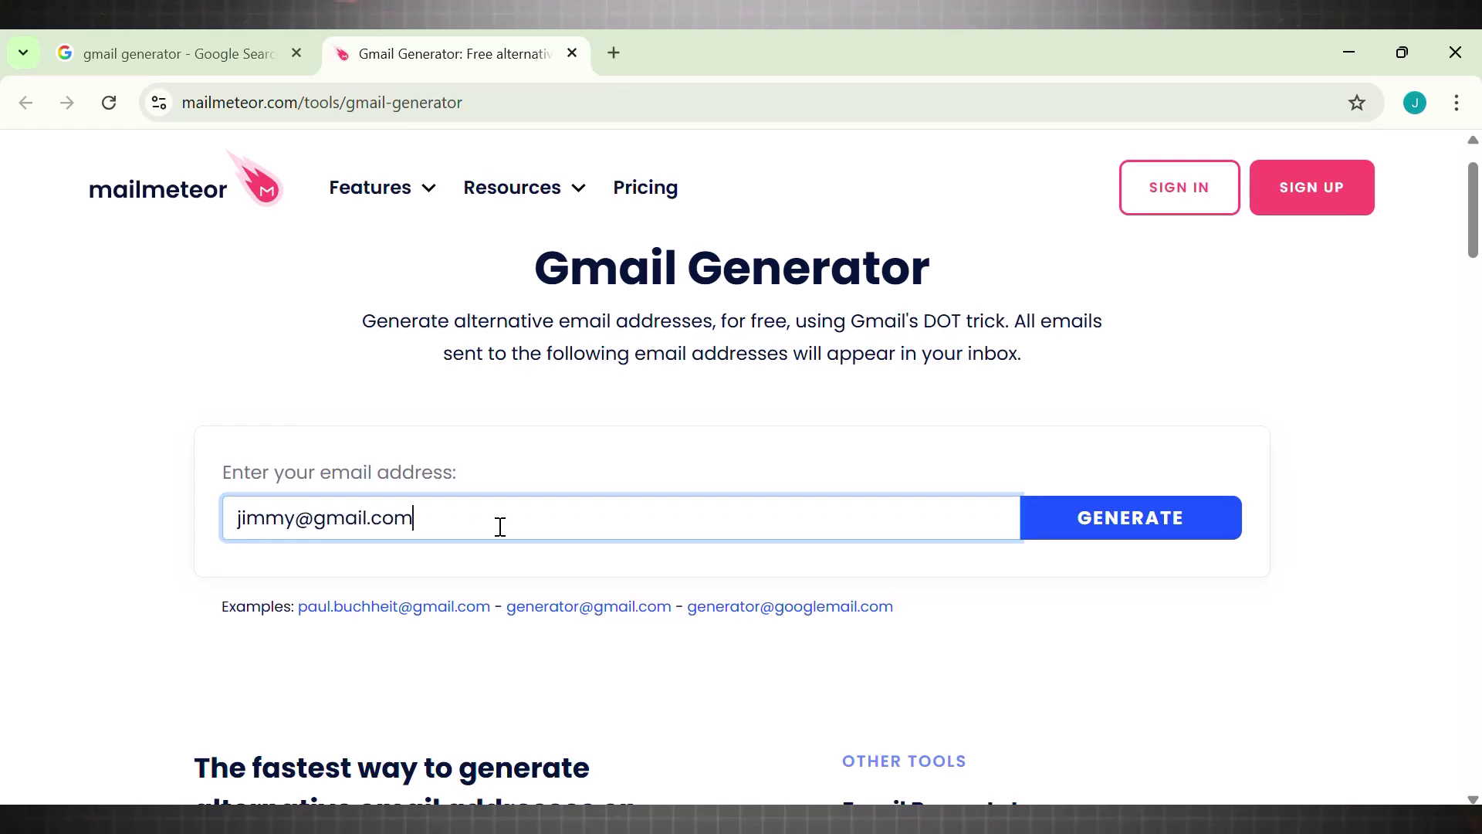
click(1057, 523)
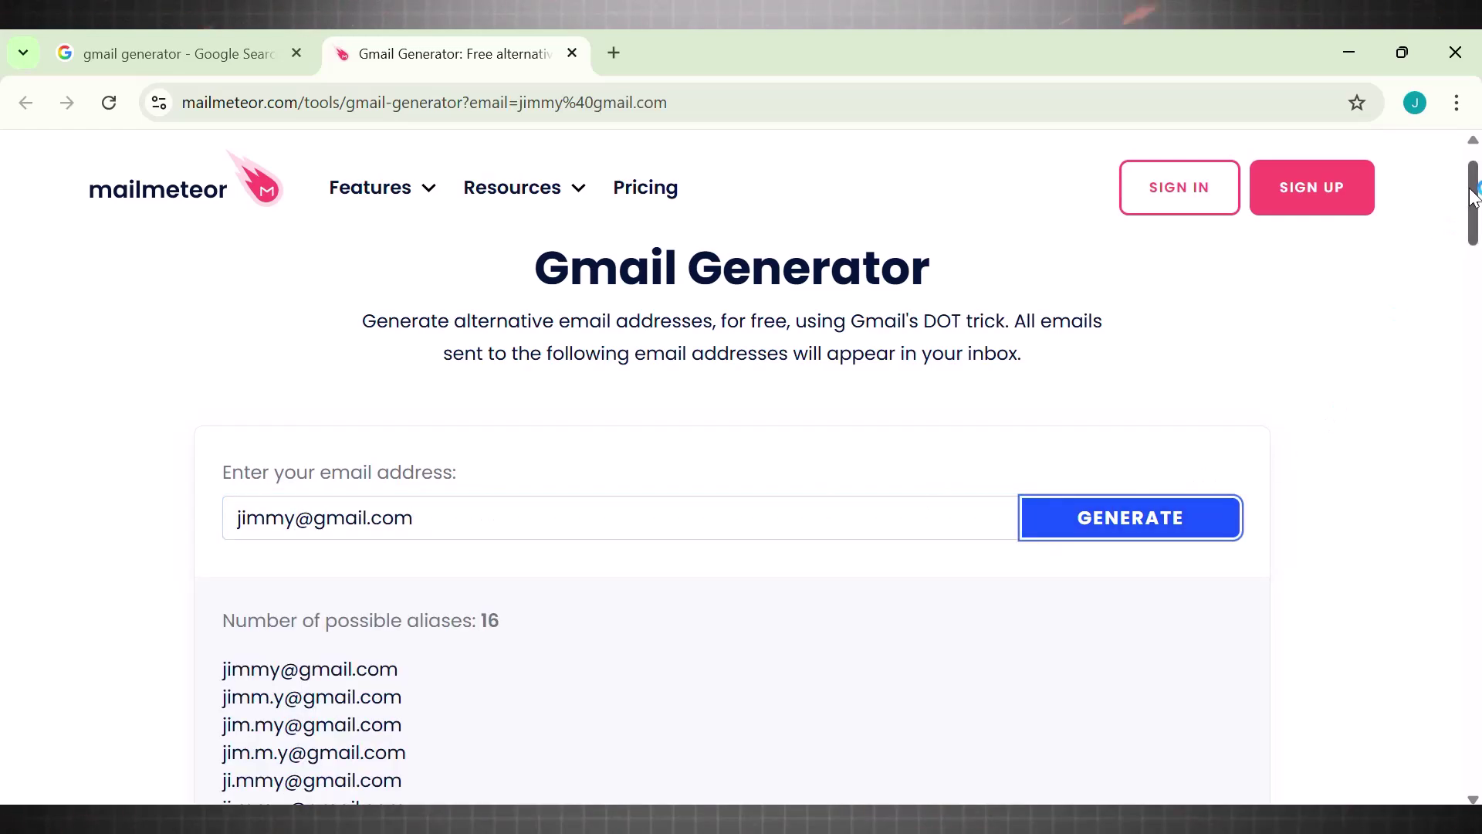
- Review the list of 16 generated dotted aliases
scroll(1475, 197, down, 3)
drag(506, 433, 484, 428)
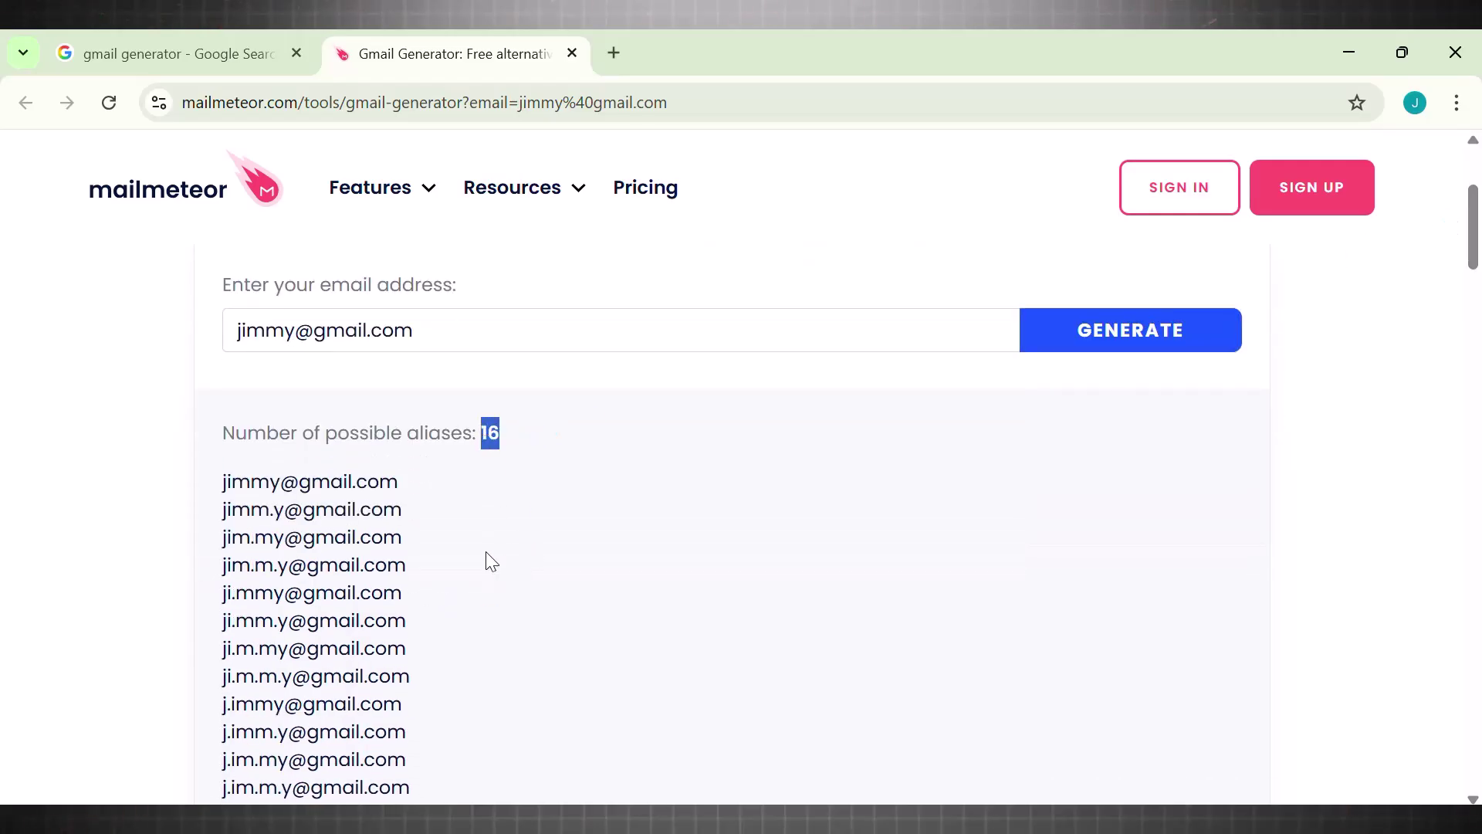
scroll(1475, 262, down, 3)
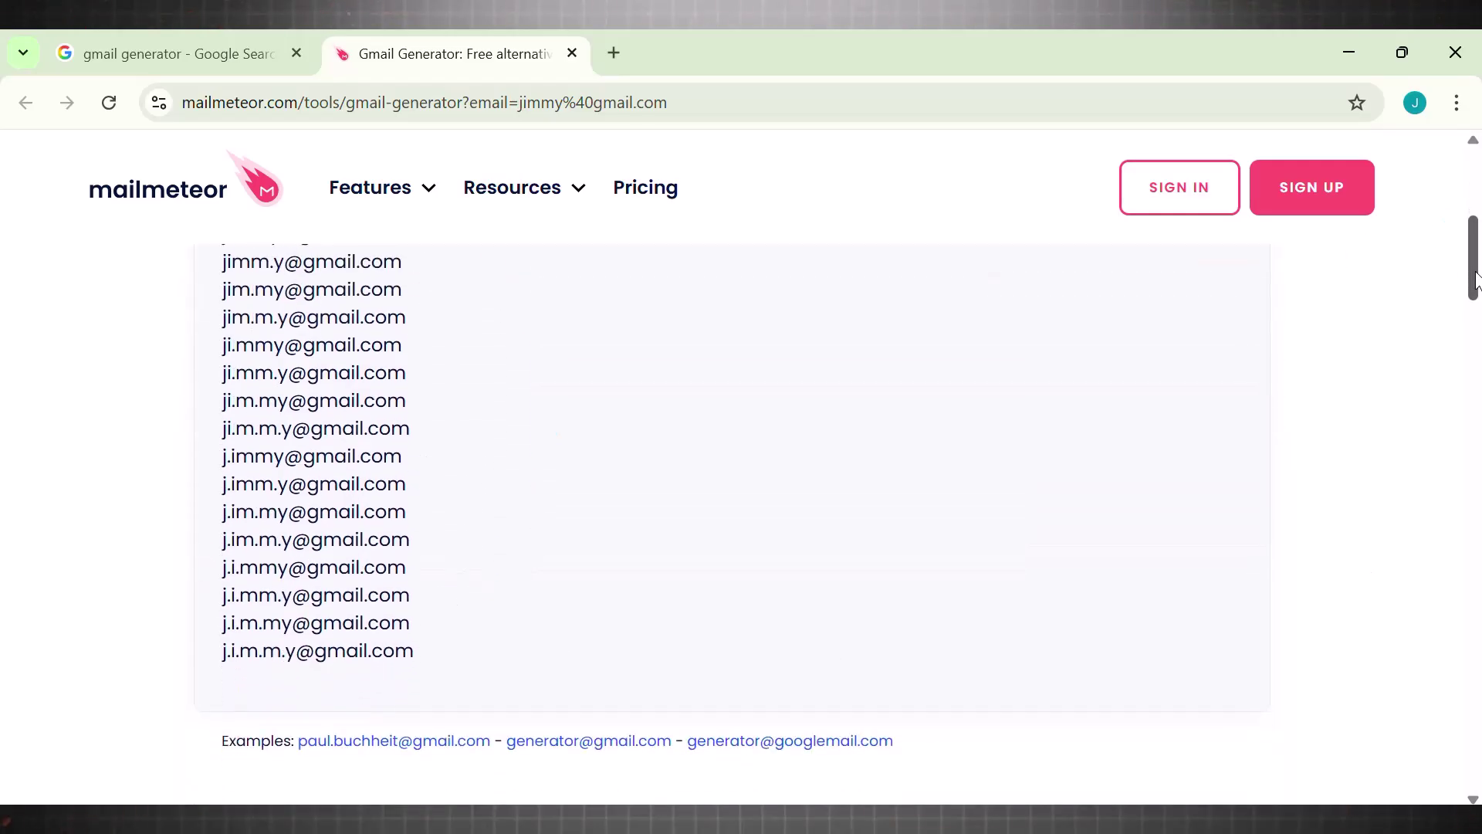
scroll(1476, 278, up, 1)
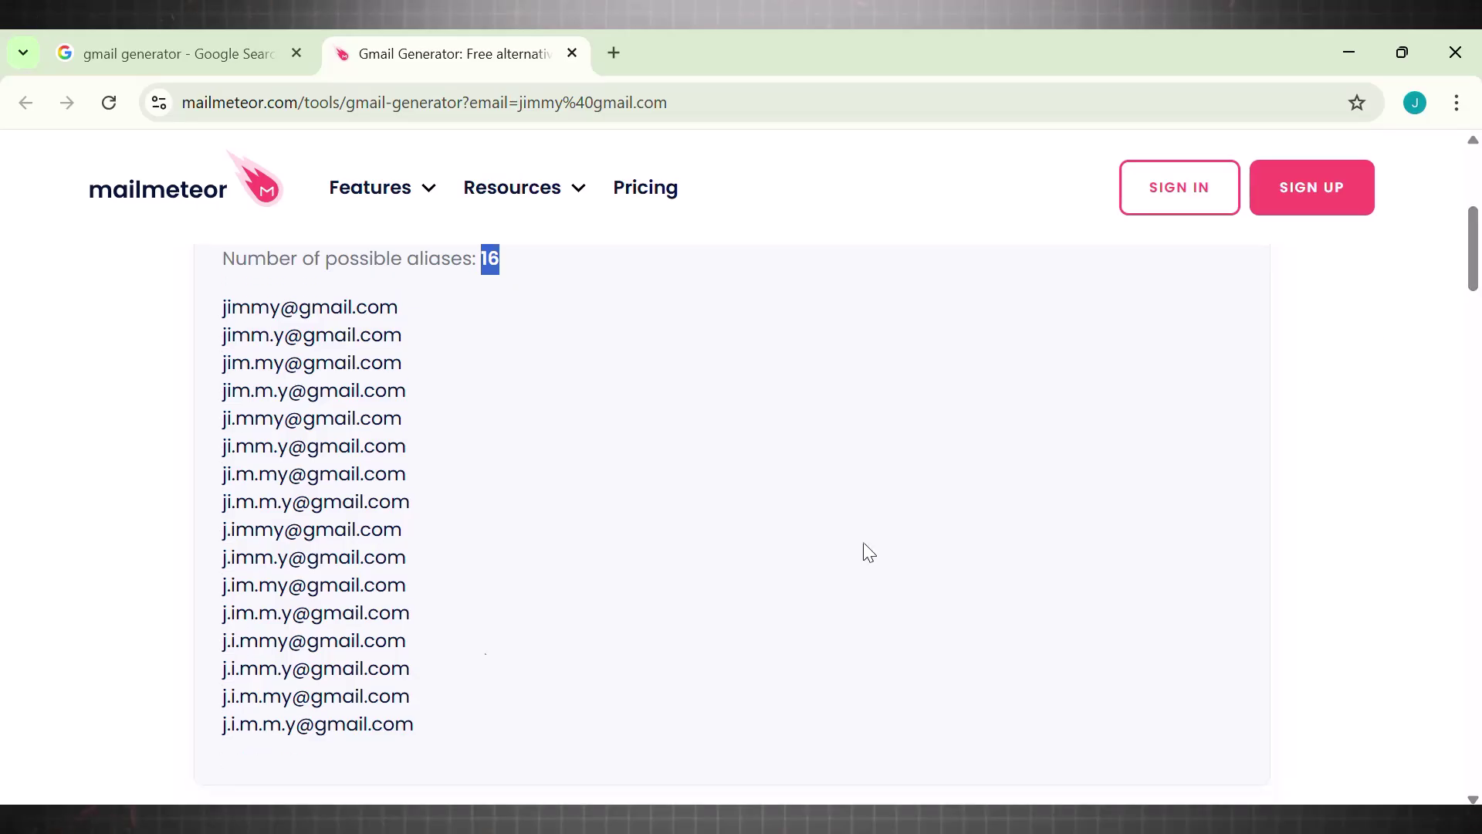
drag(353, 728, 175, 310)
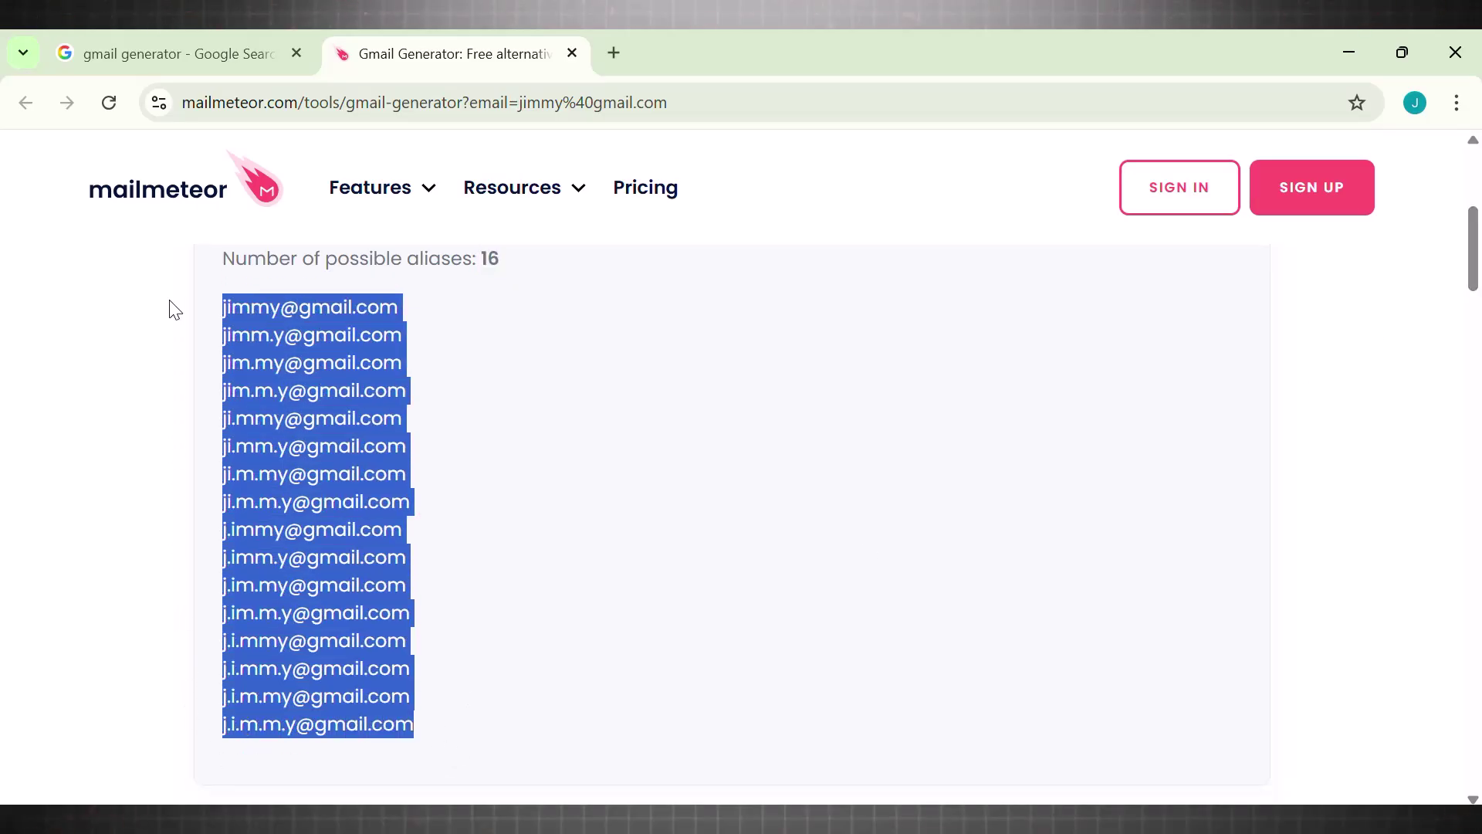
click(604, 510)
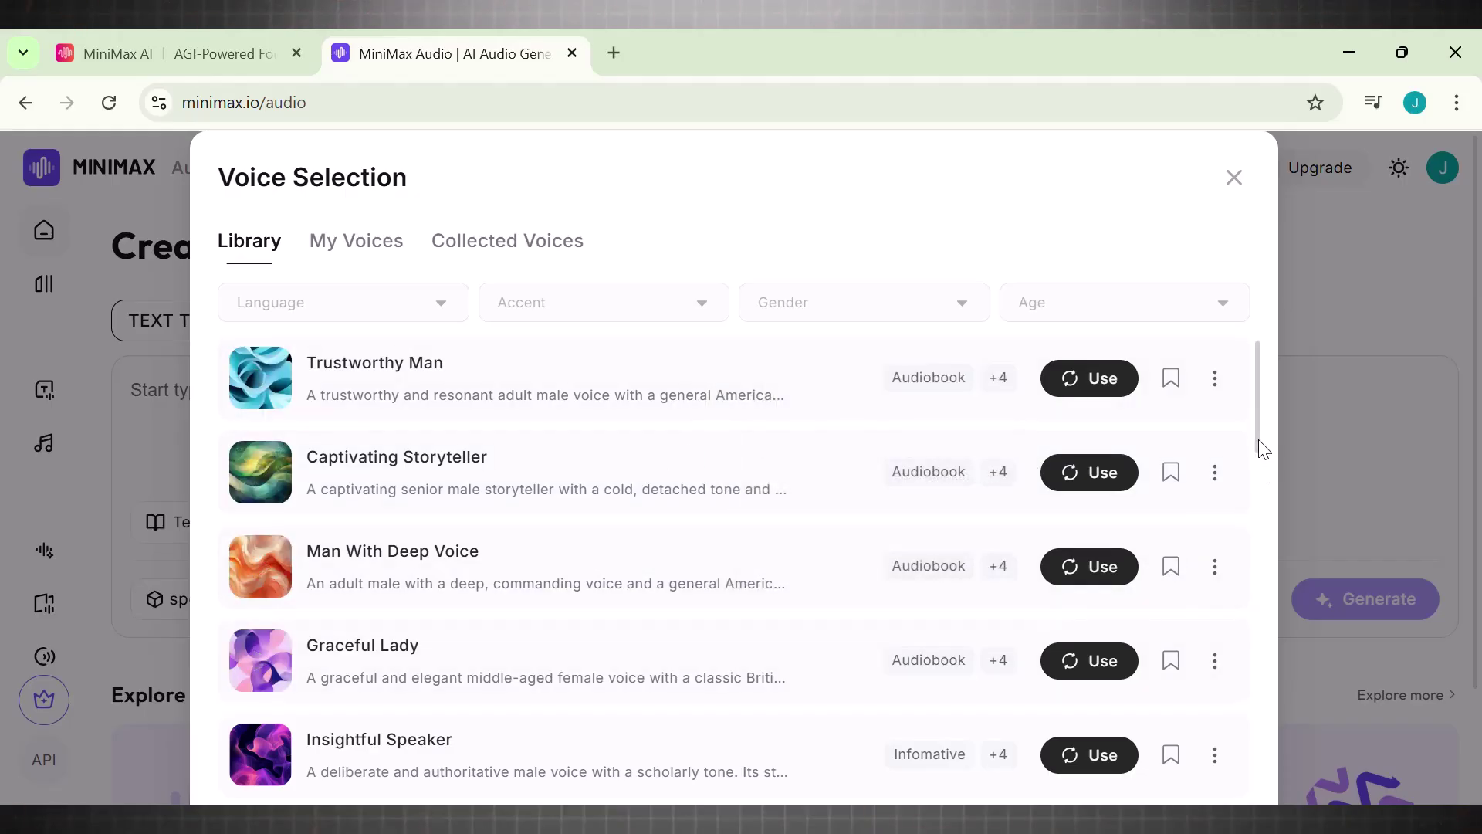
- Scroll the Library voice list past Approachable Dan, Contrarian Konrad, Compelling Lady and Understated Camden
drag(1264, 450, 1222, 815)
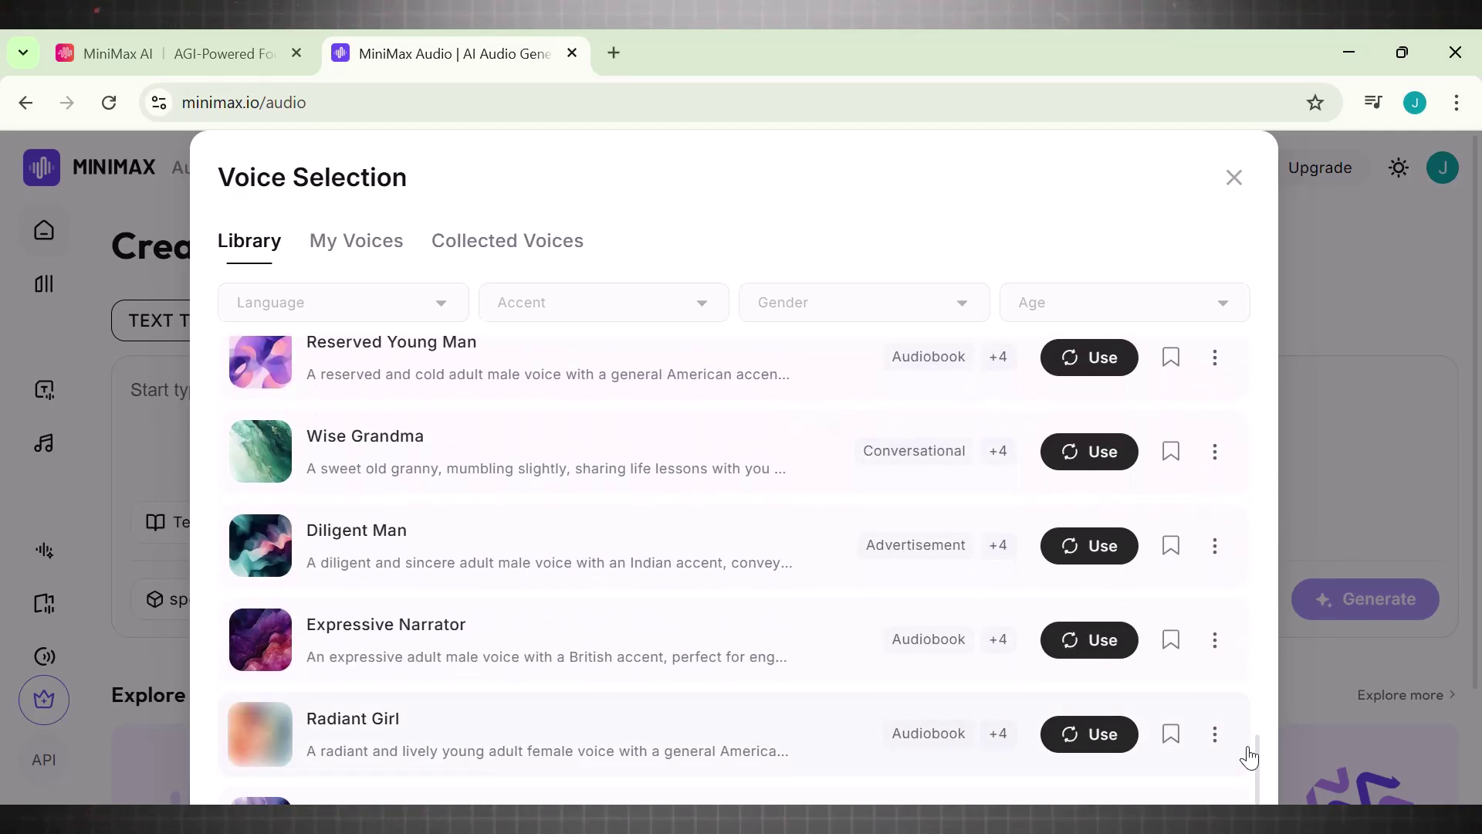
drag(1258, 747, 1257, 807)
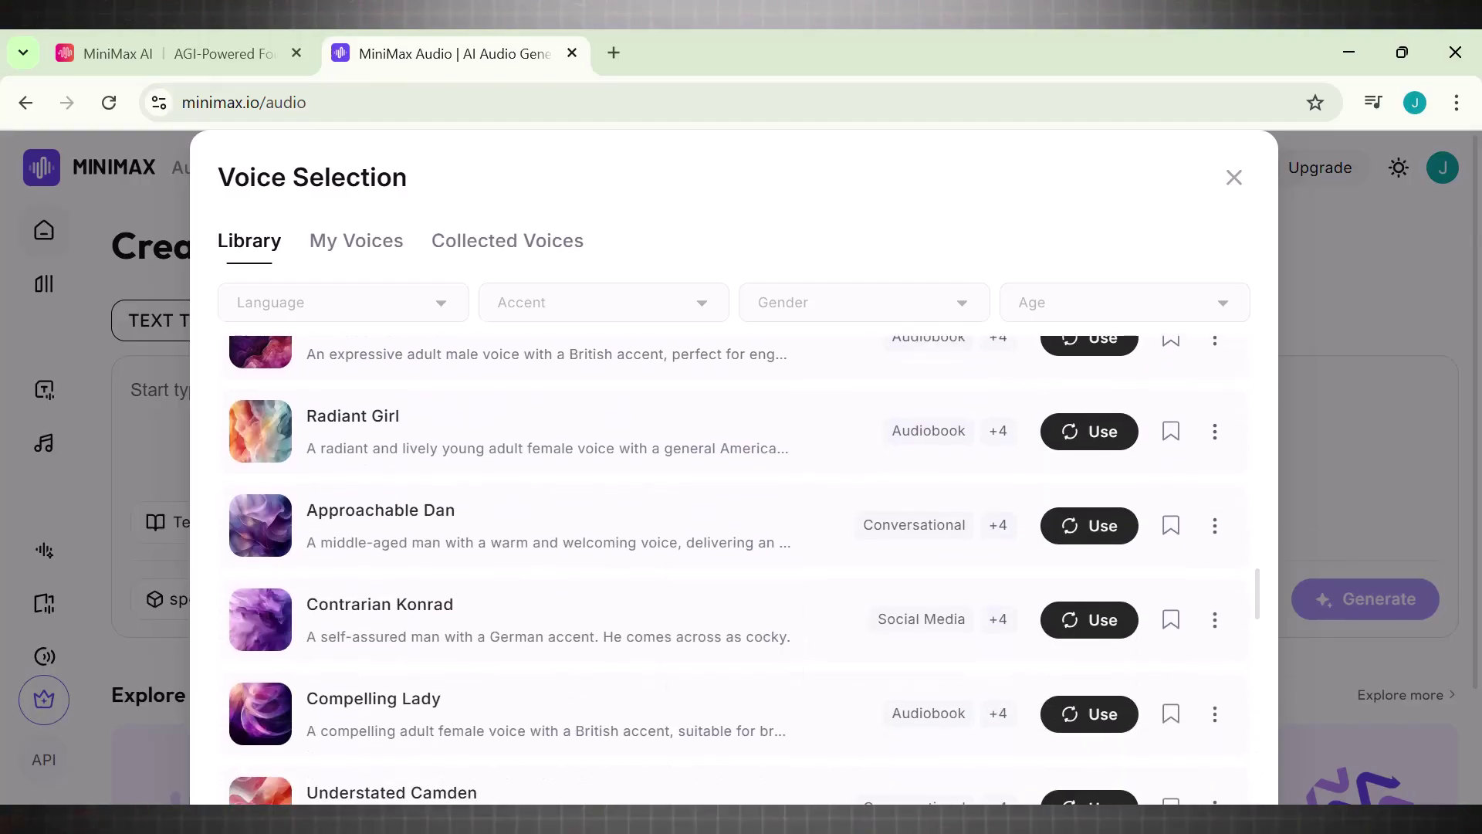